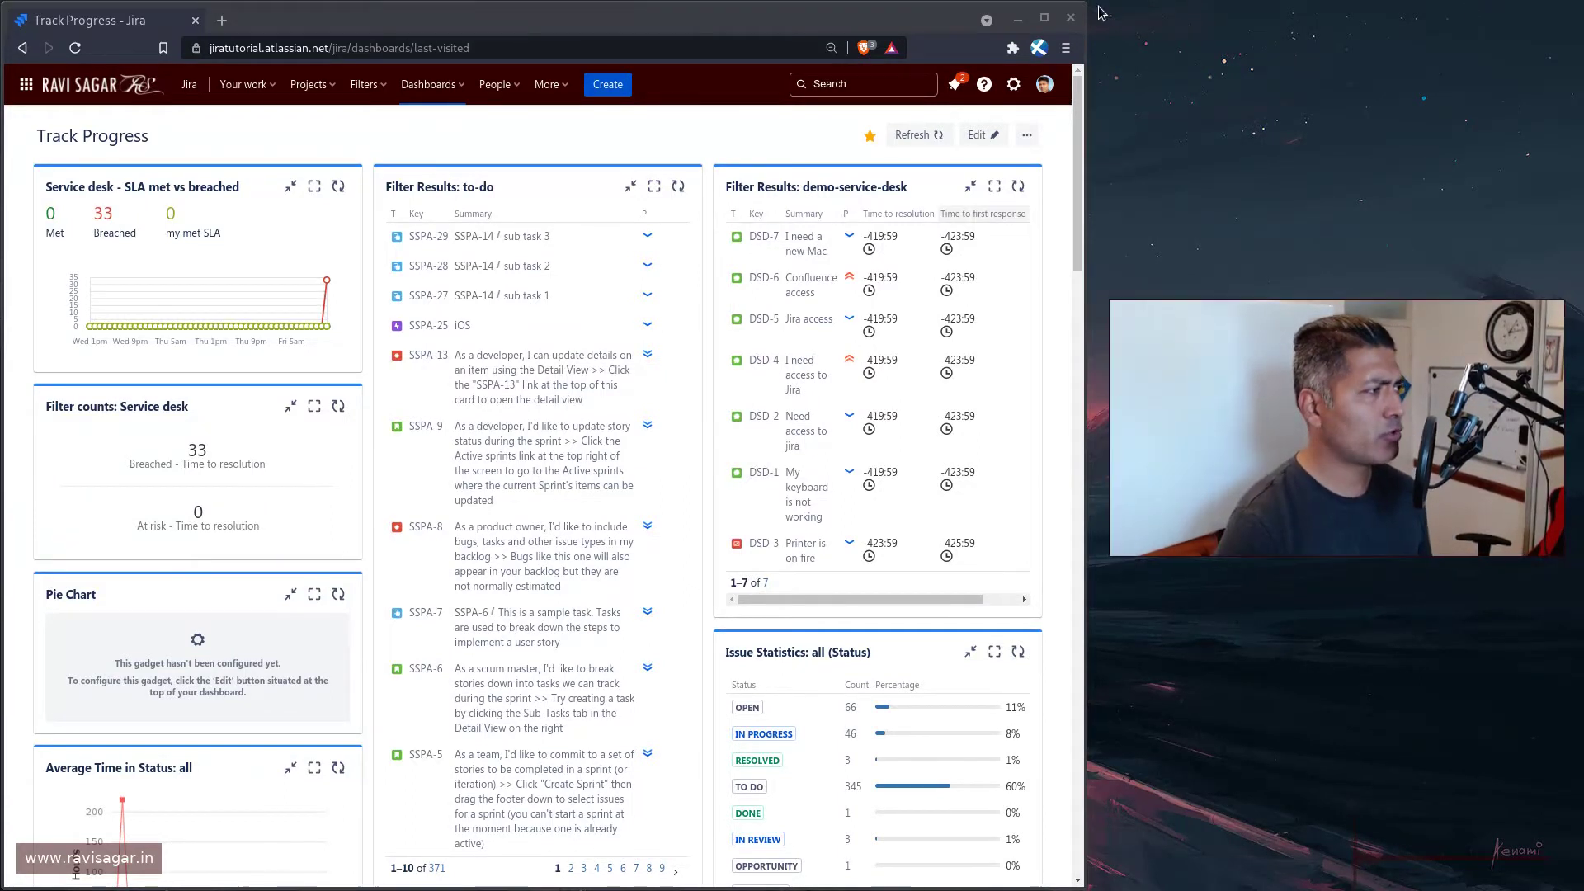
Step: Launch eazyBI from Jira's Apps menu and open the All Projects report folder under Analyze
click(548, 84)
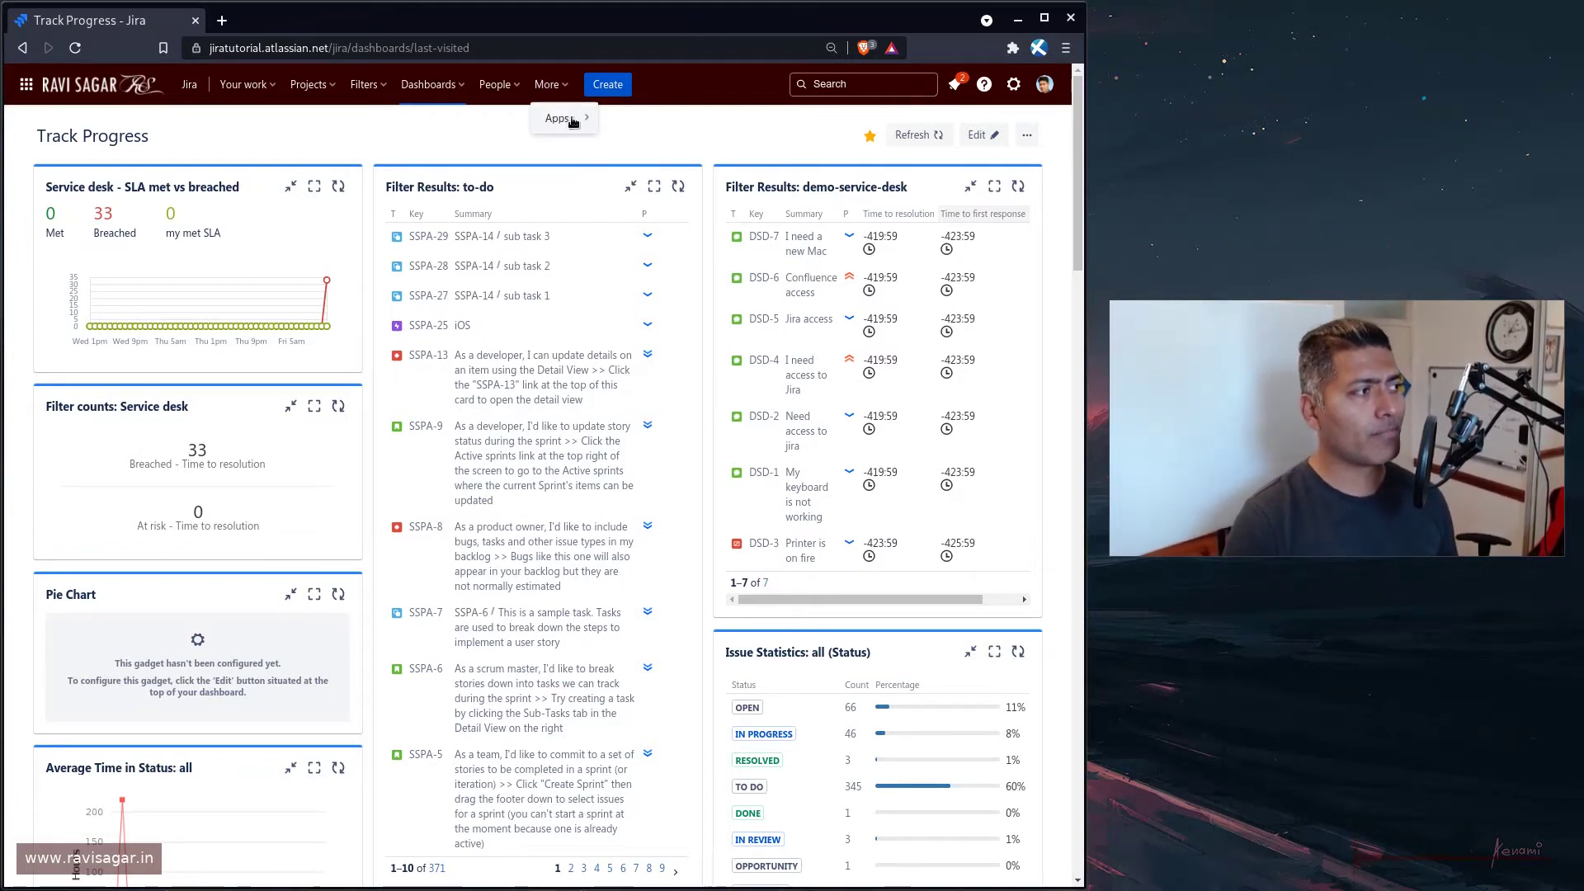
click(569, 119)
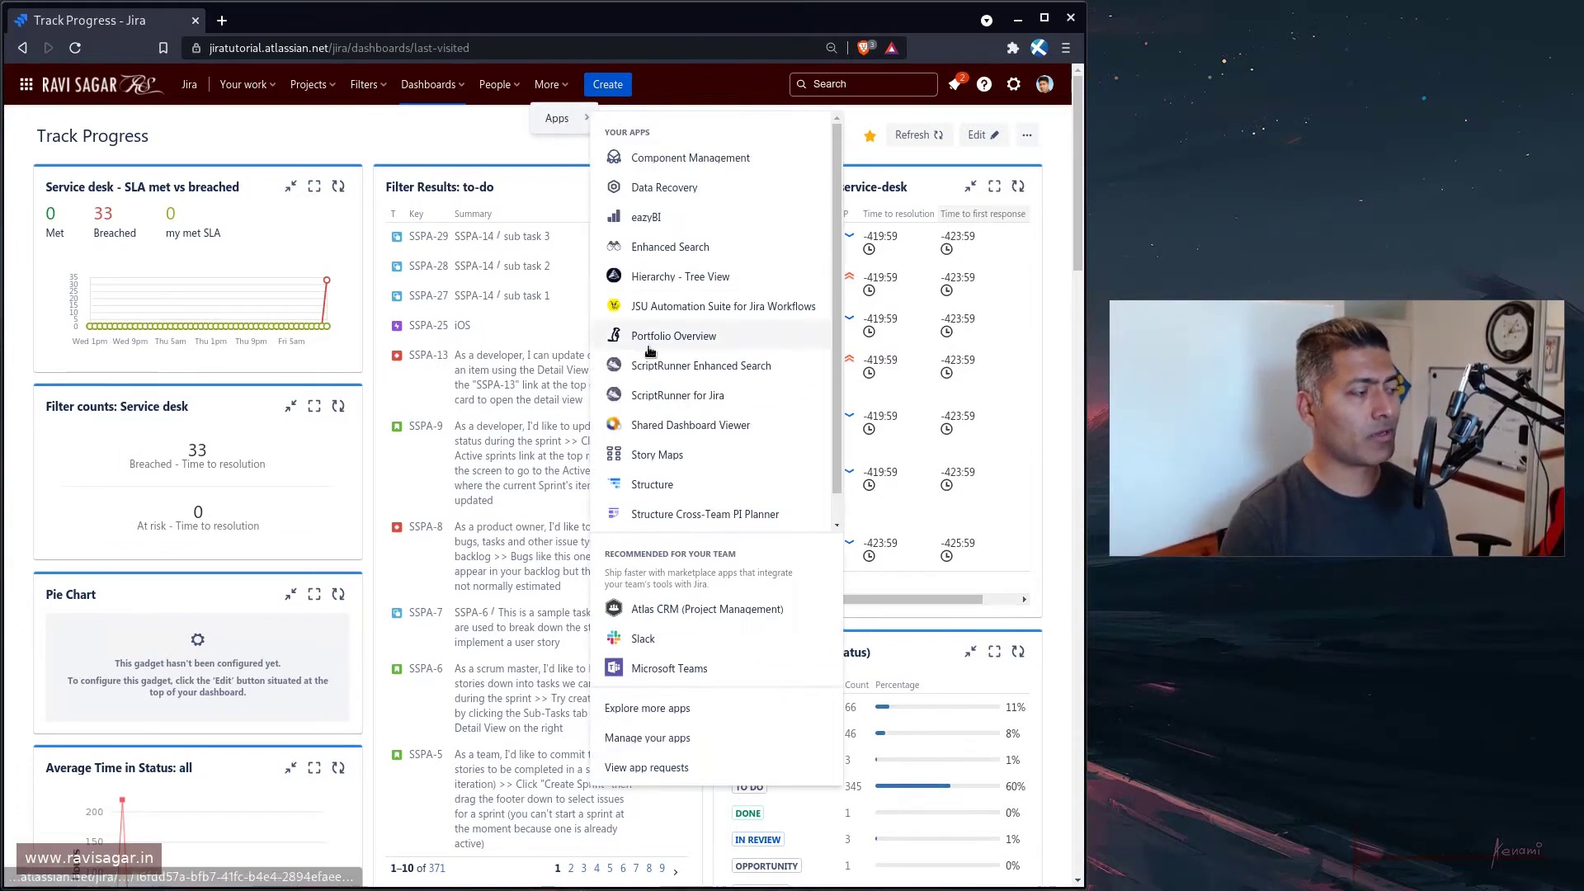
click(651, 218)
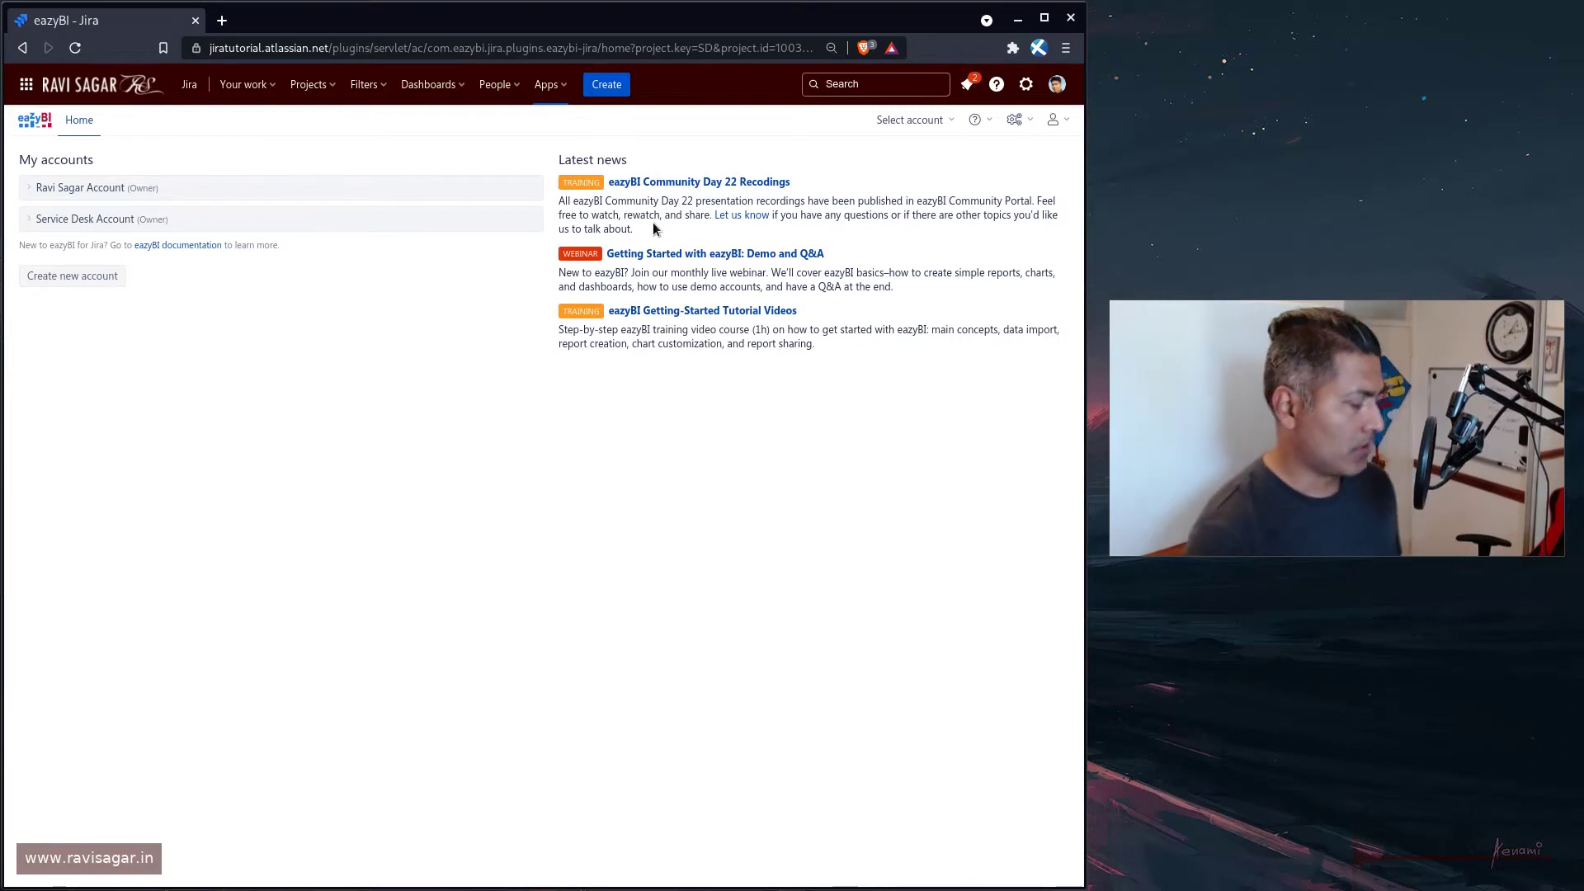
click(157, 195)
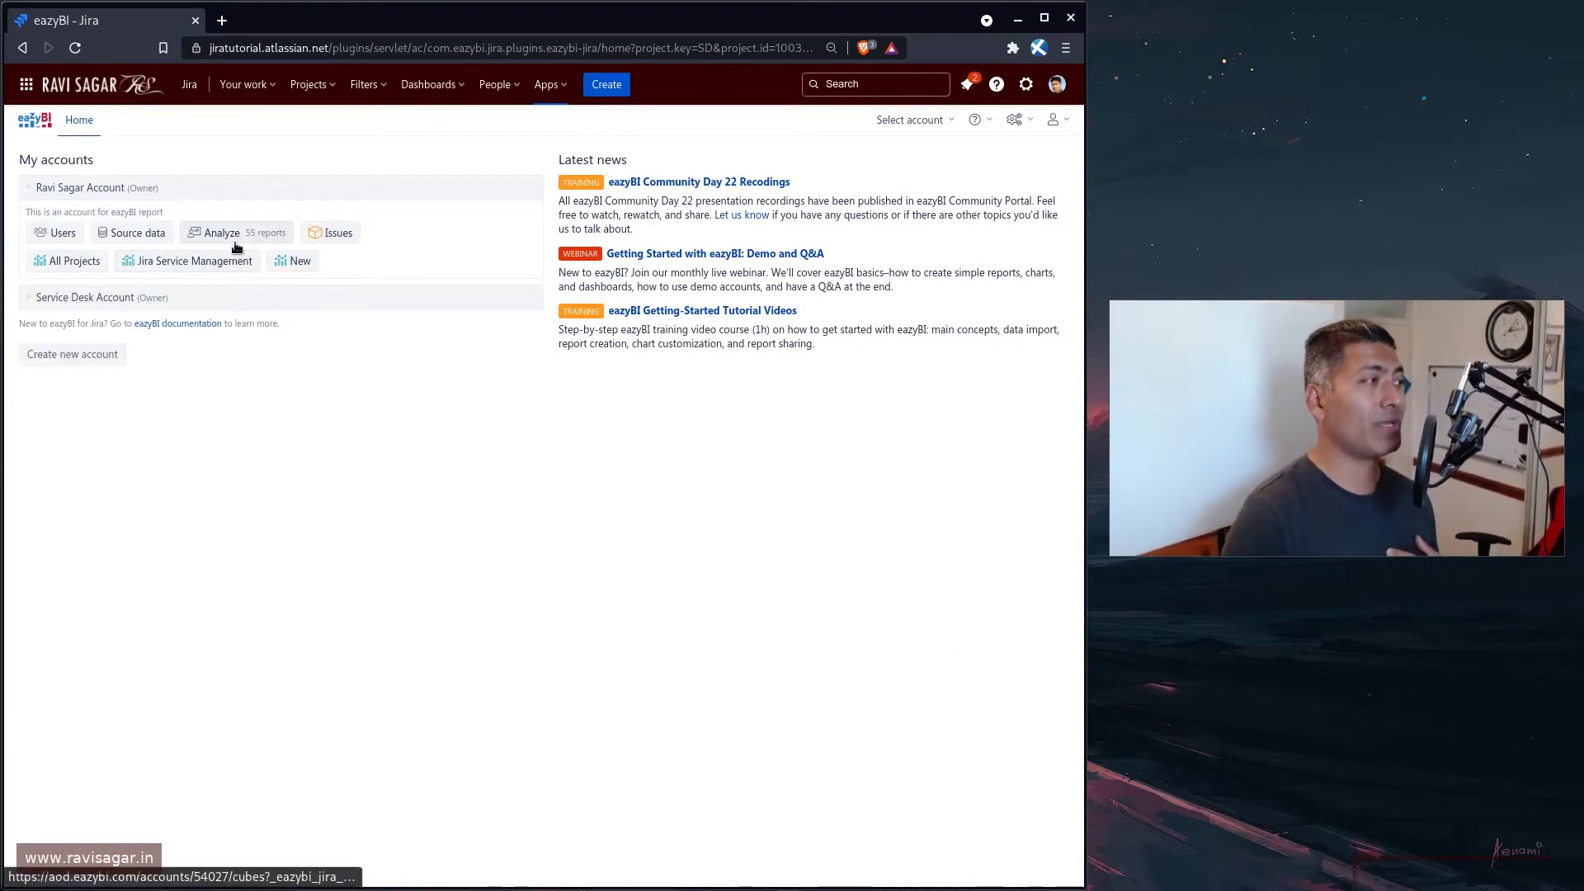
click(236, 247)
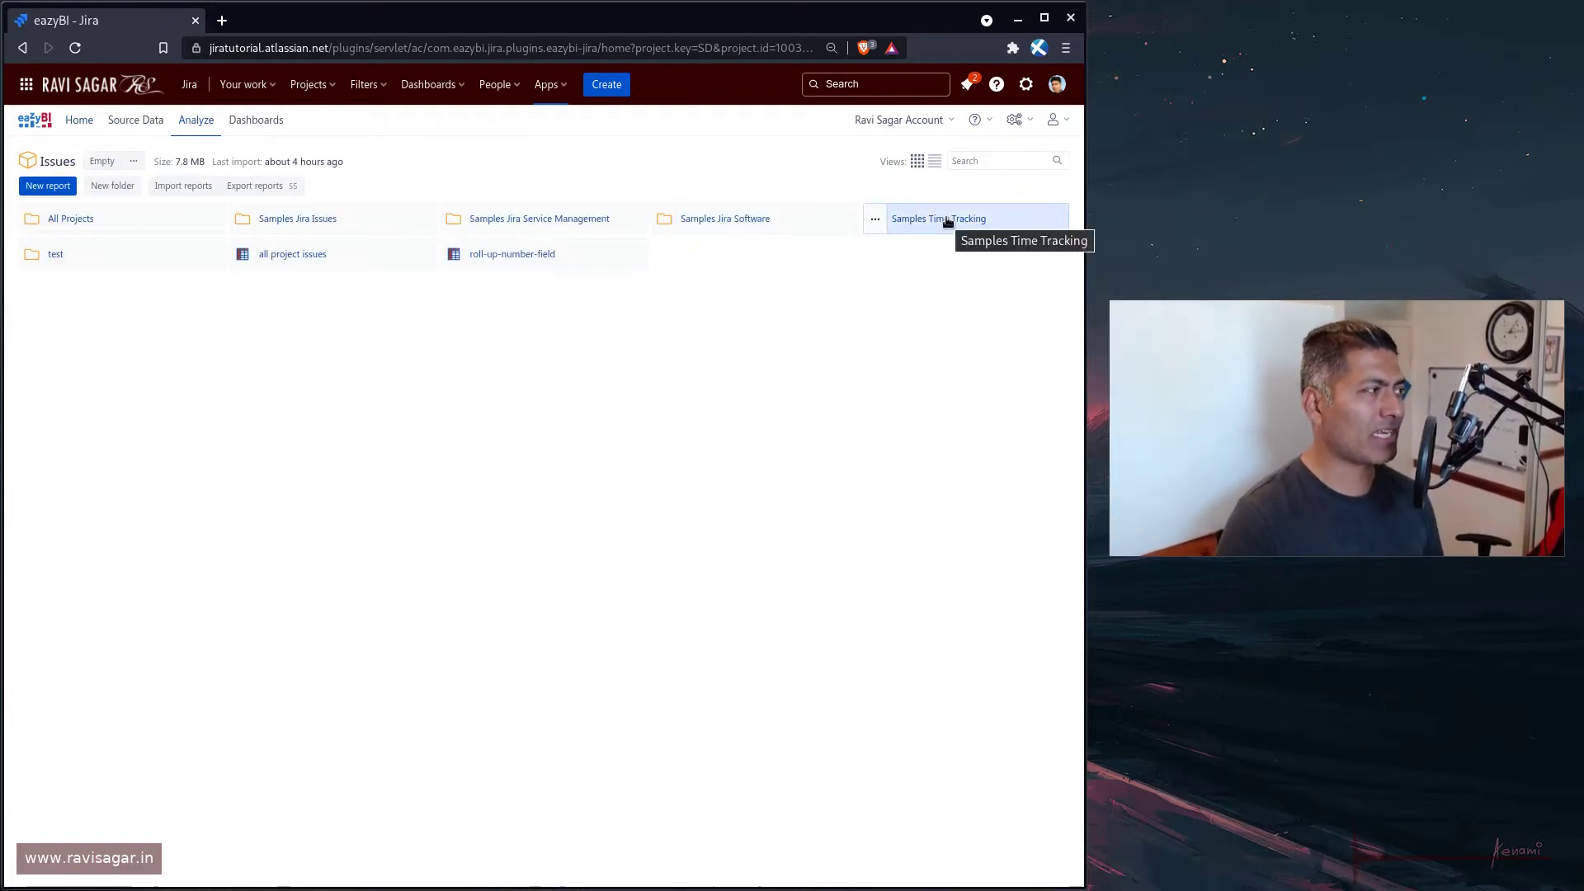
click(113, 213)
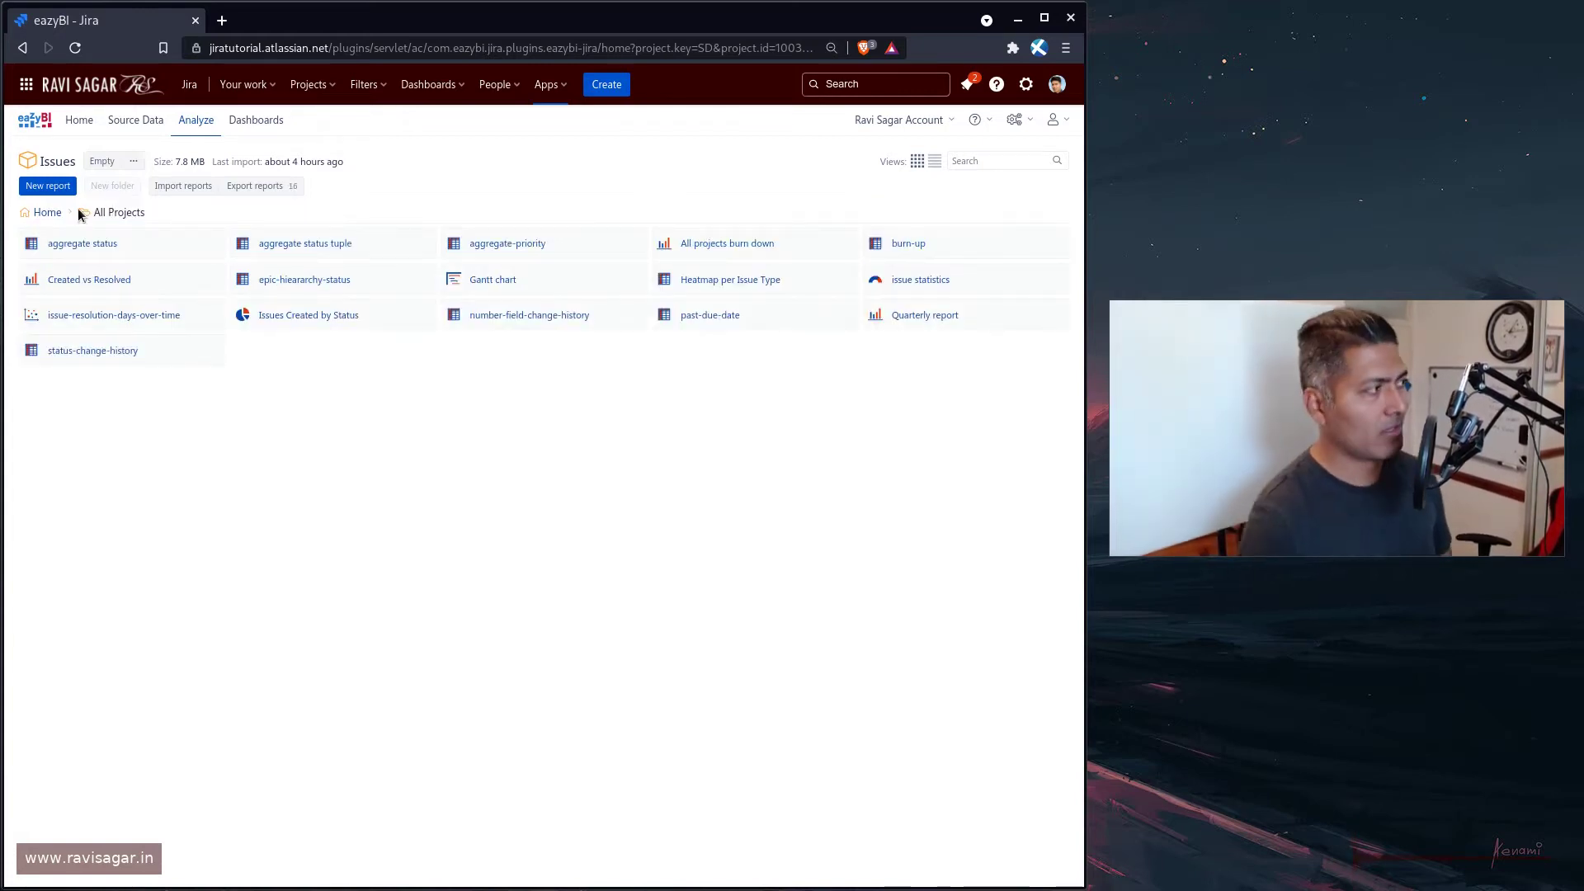
Step: Start a new report with Logged by in rows and All Users expanded into individual users
click(48, 185)
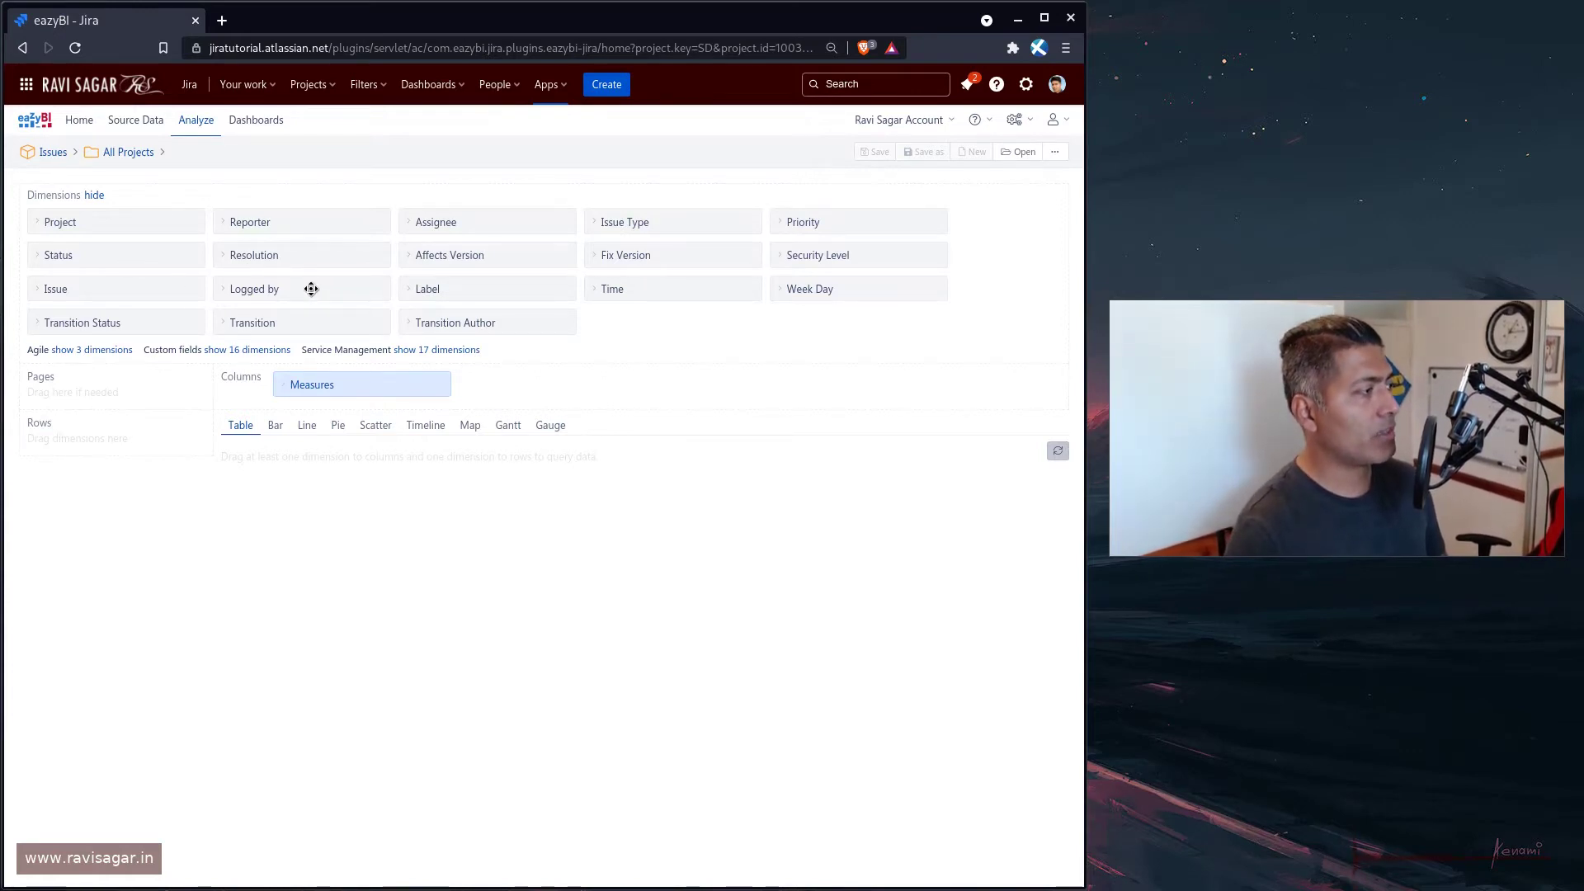
drag(311, 289, 118, 453)
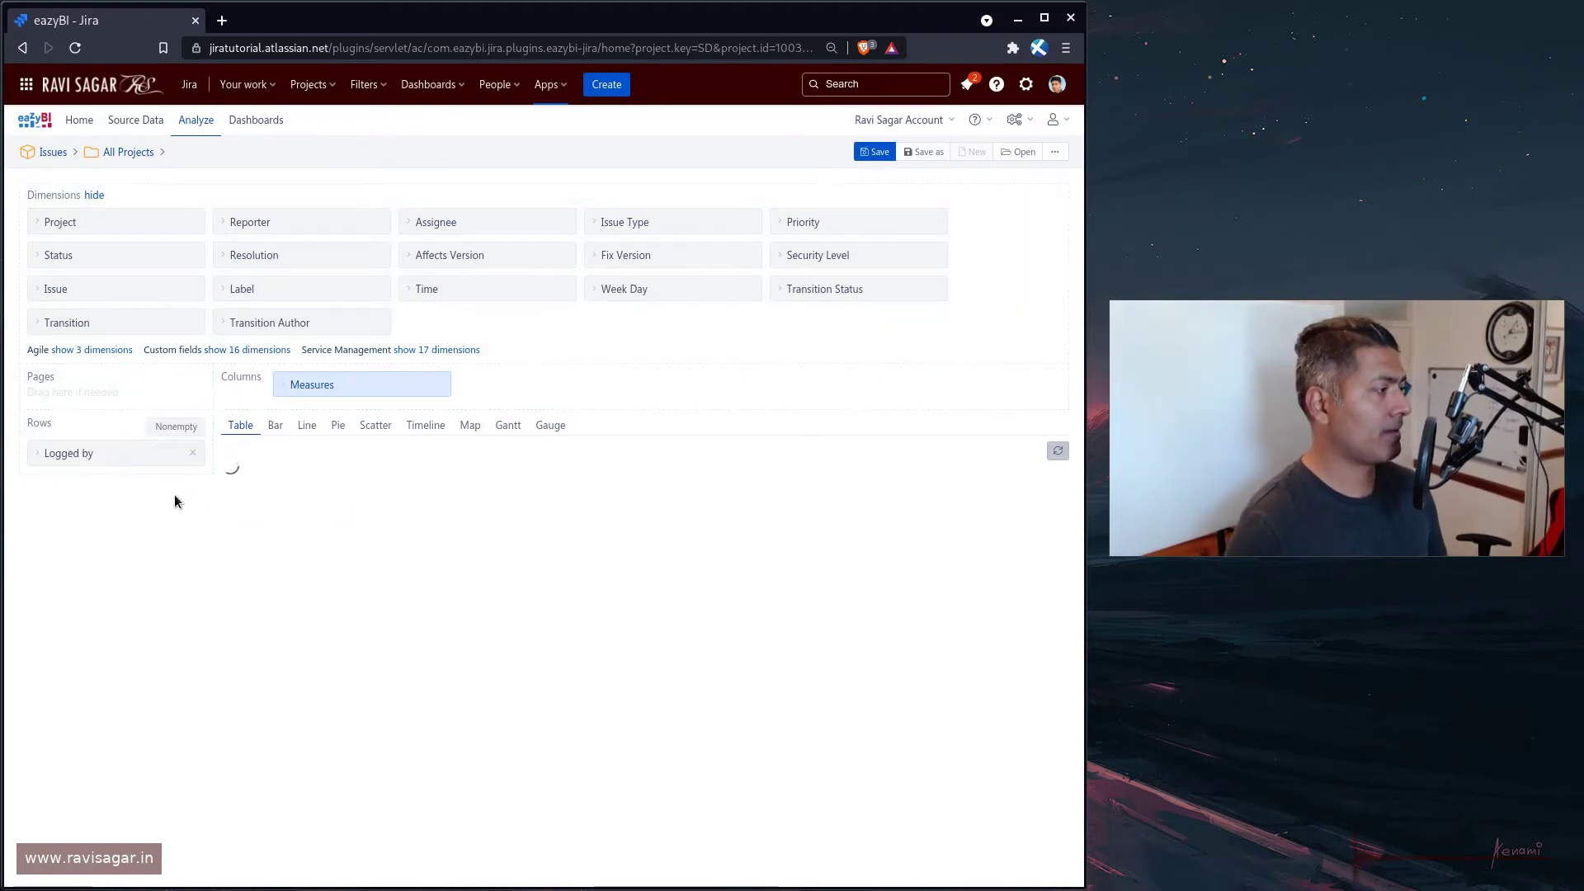
click(231, 515)
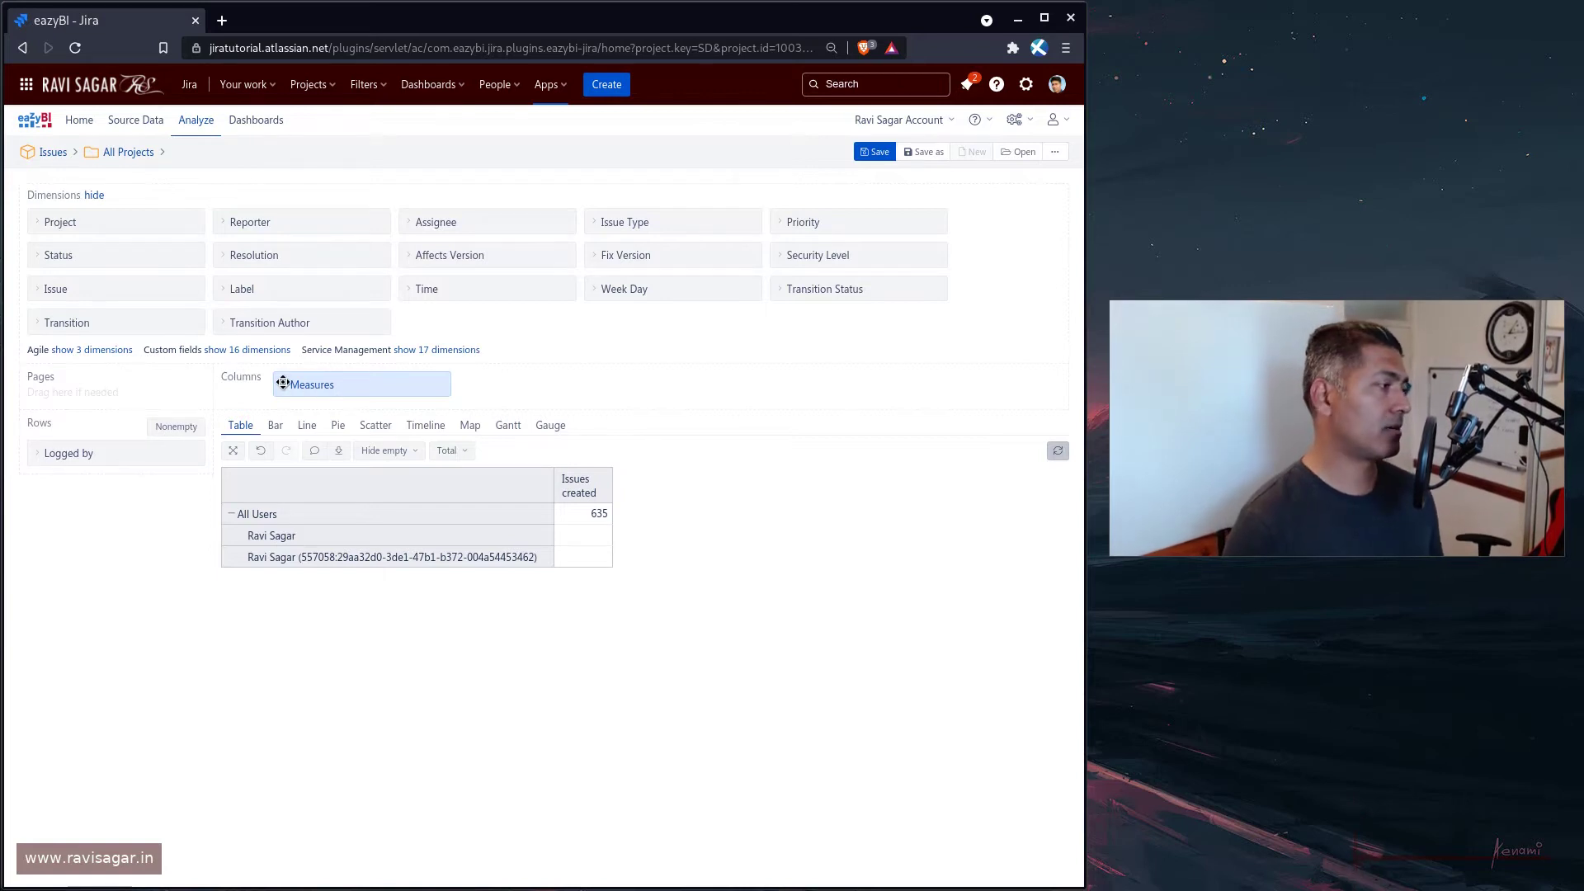
click(283, 382)
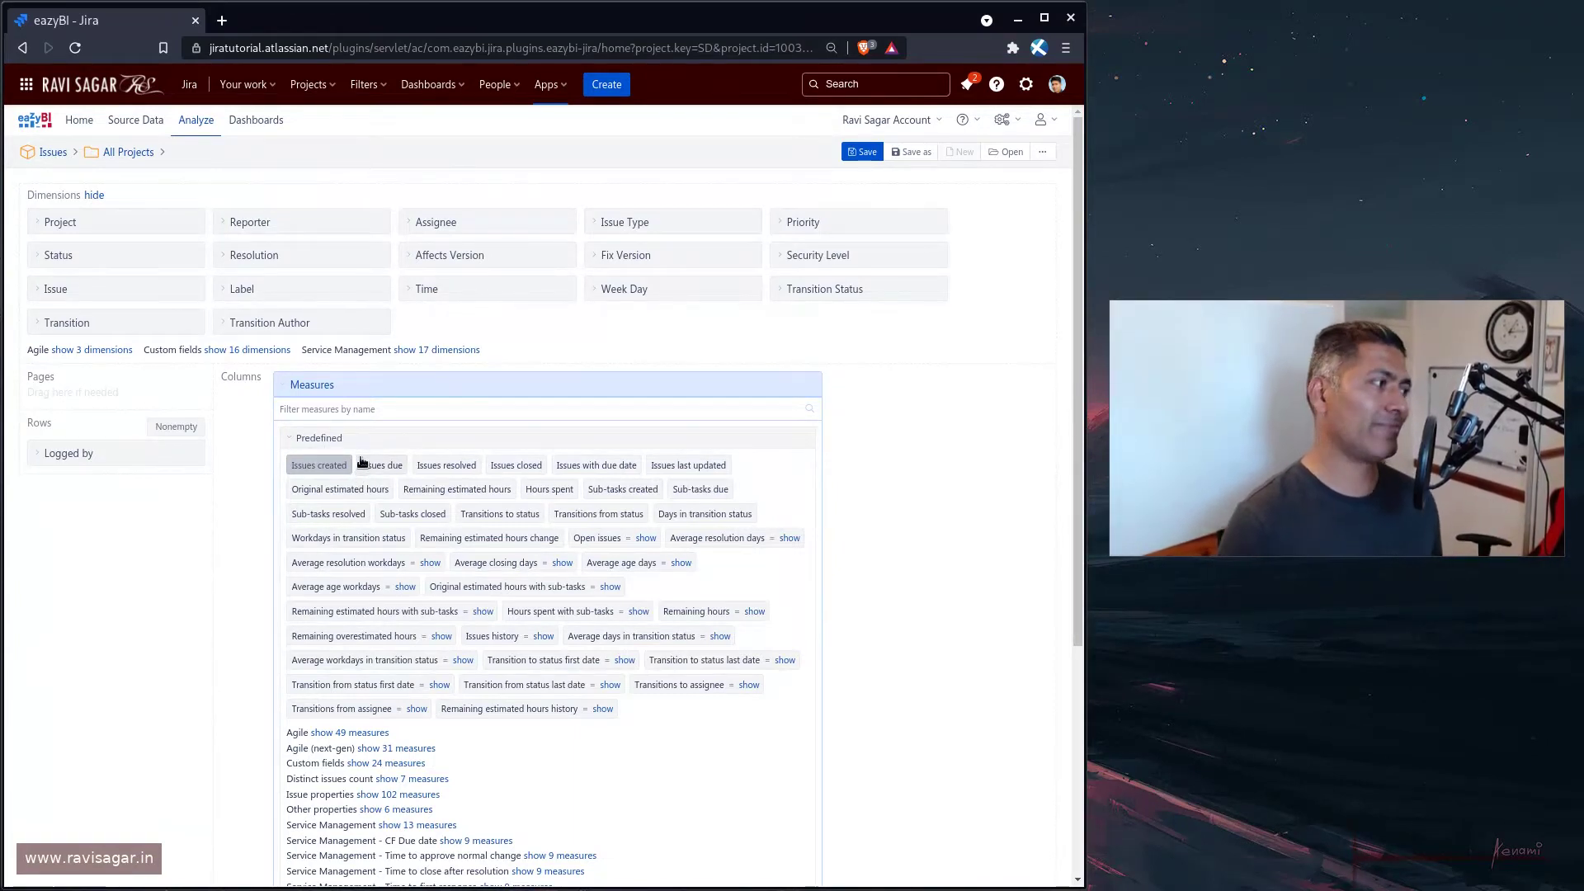
Step: Replace the Issues created measure with Hours spent, totalling 185.79 for All Users
click(551, 492)
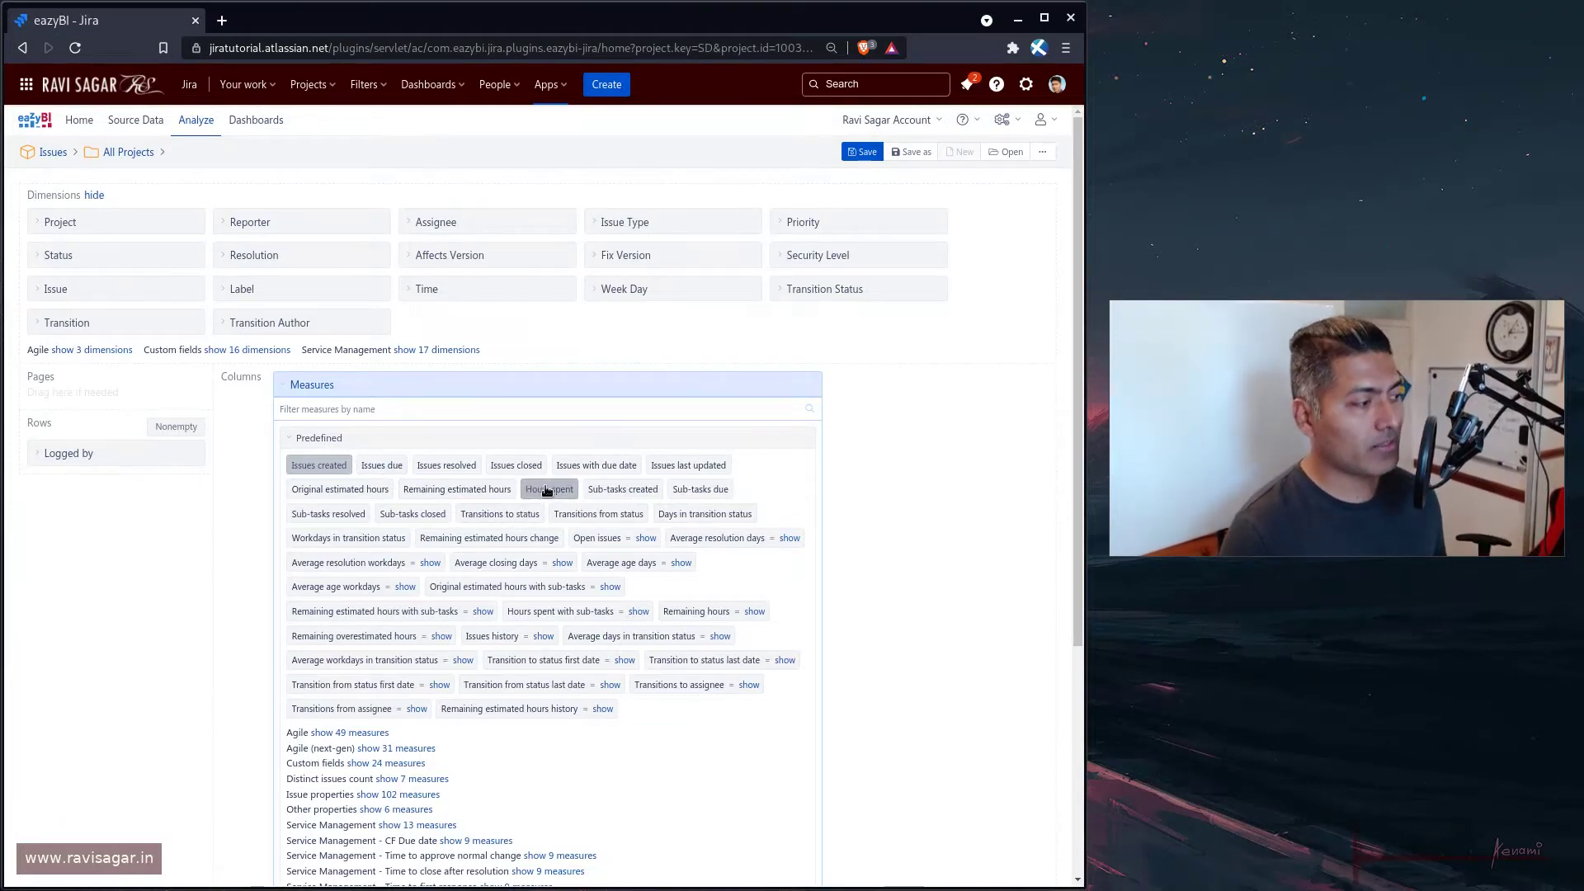
click(321, 467)
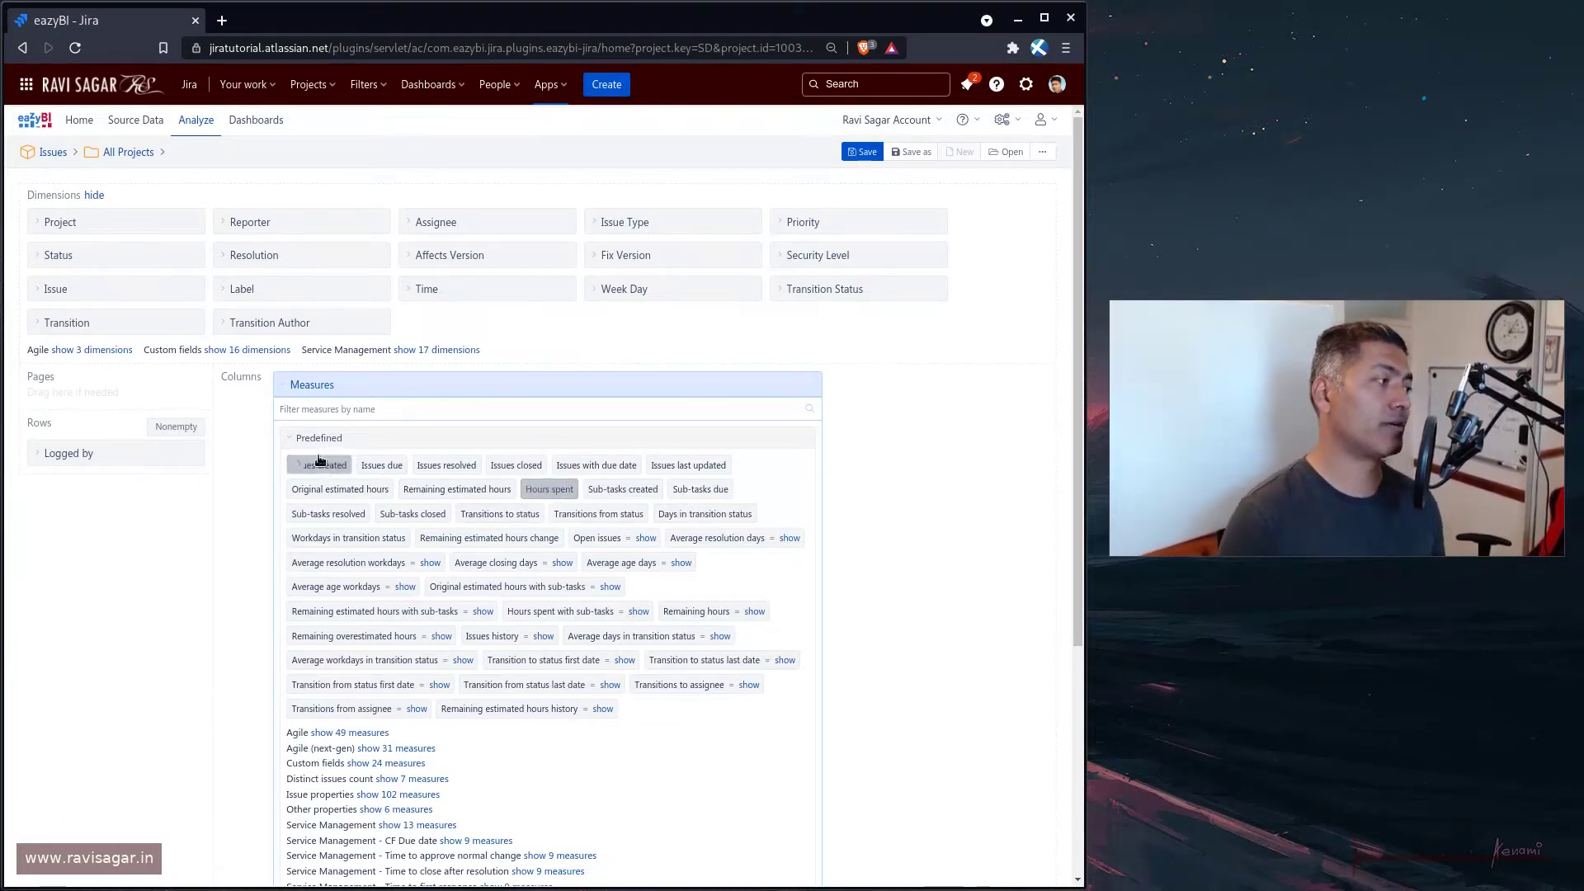
click(284, 384)
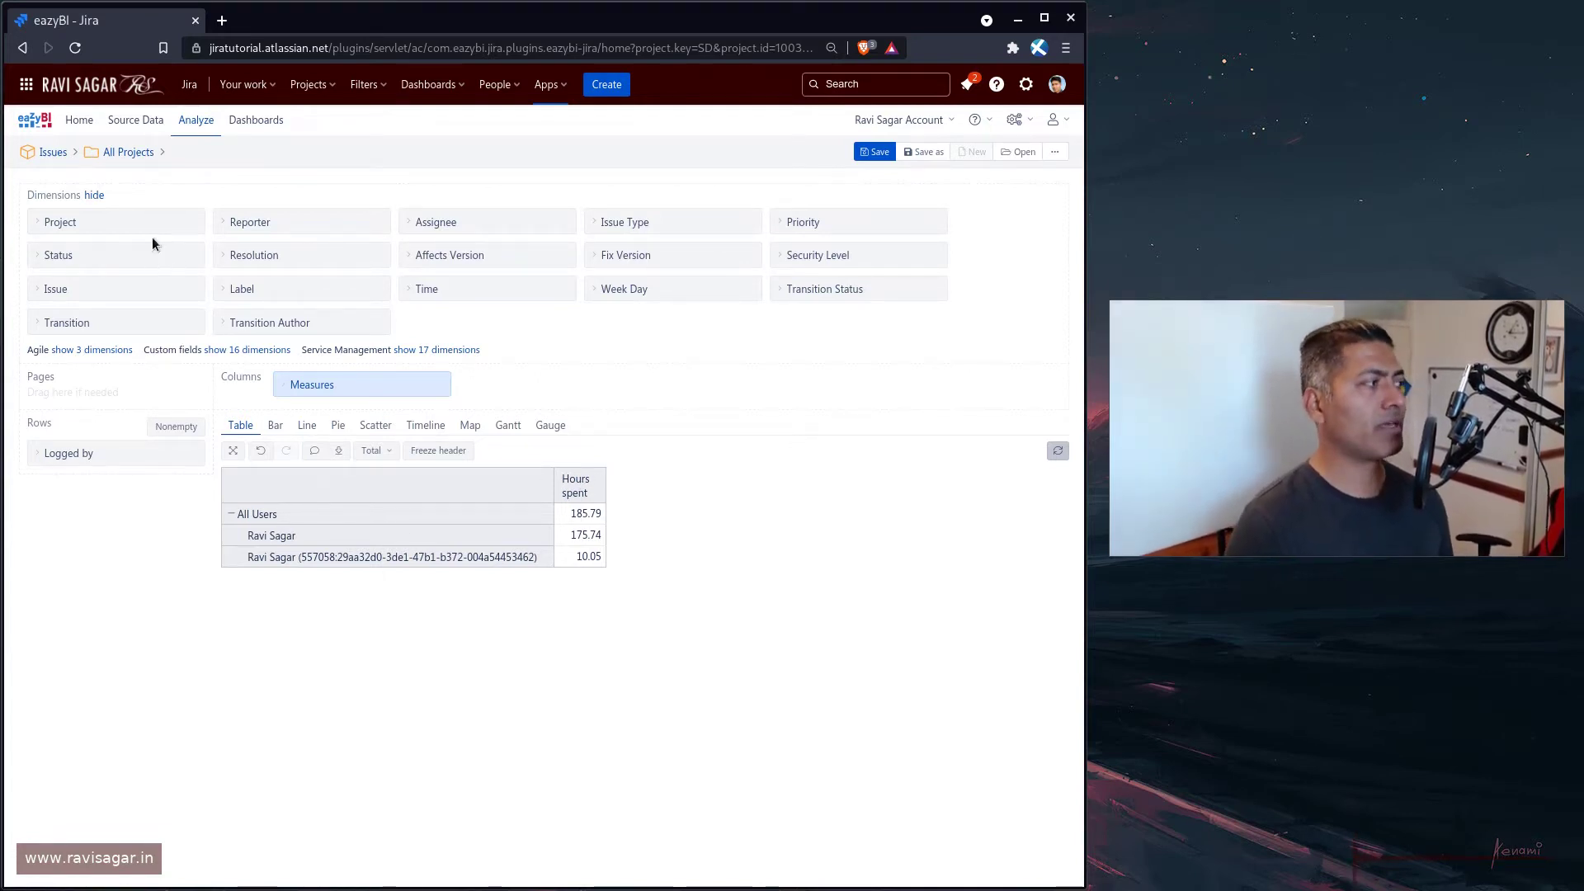
Step: Add Project as a page filter, try Android, then leave it on All Projects
drag(150, 209, 112, 404)
click(255, 478)
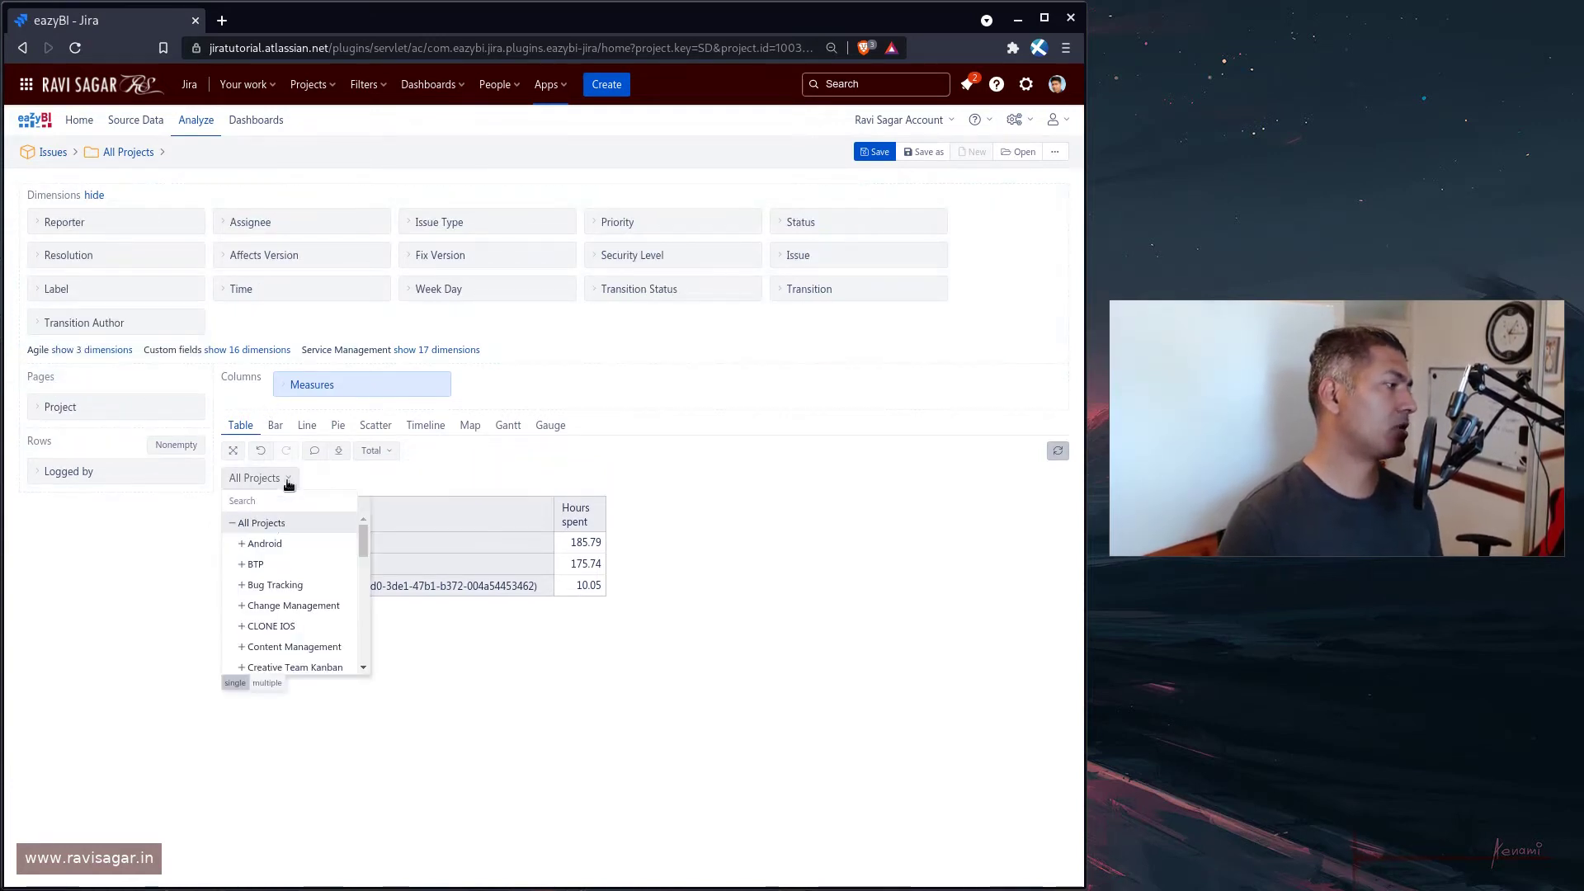
click(271, 542)
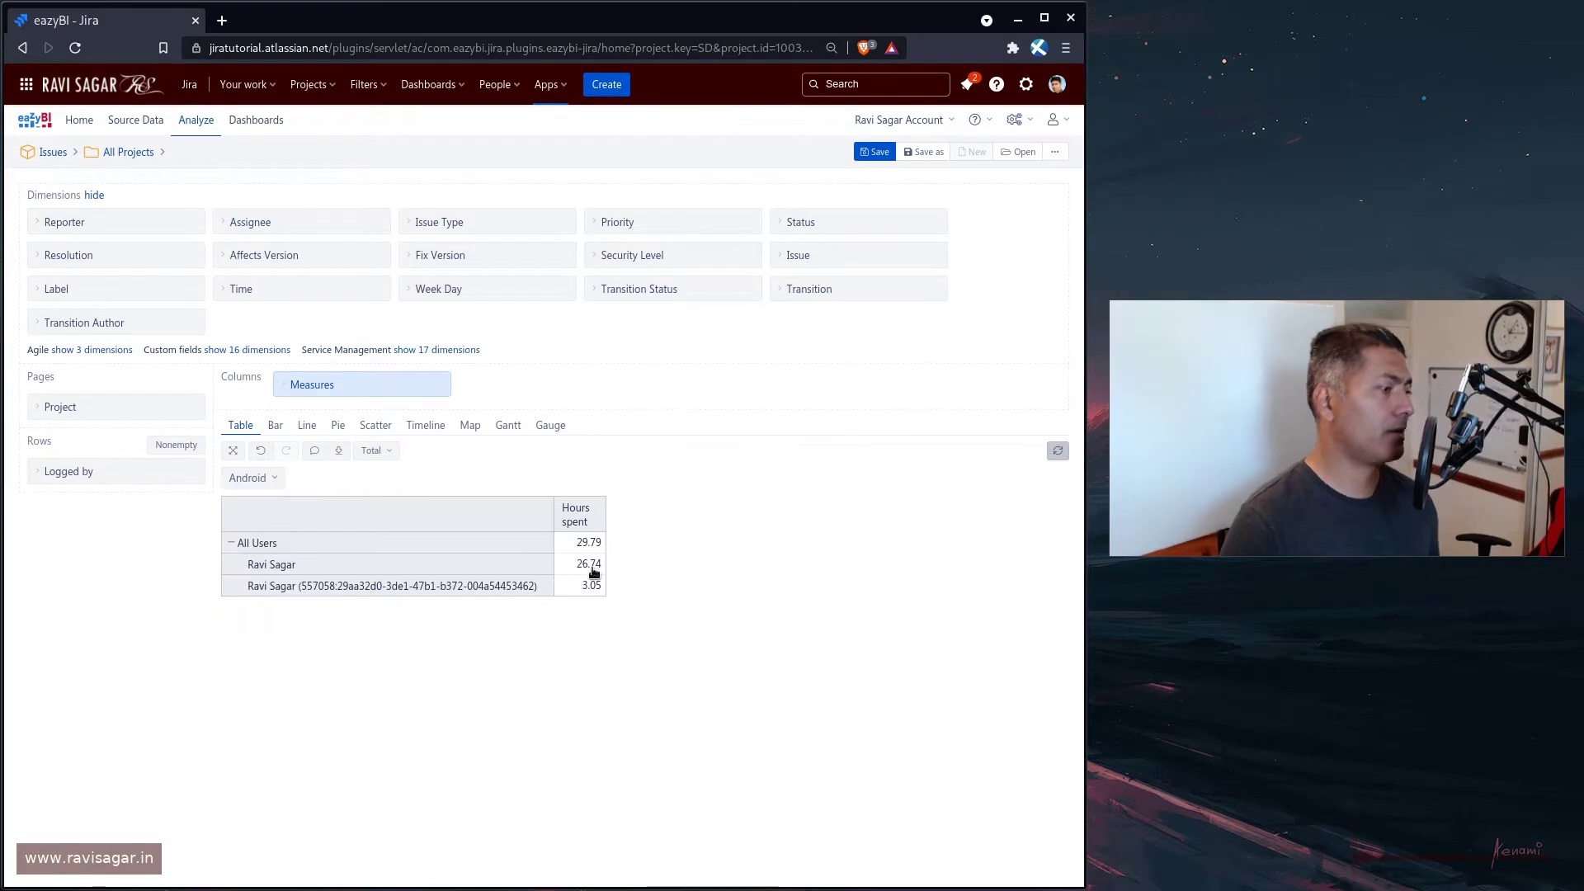
click(262, 478)
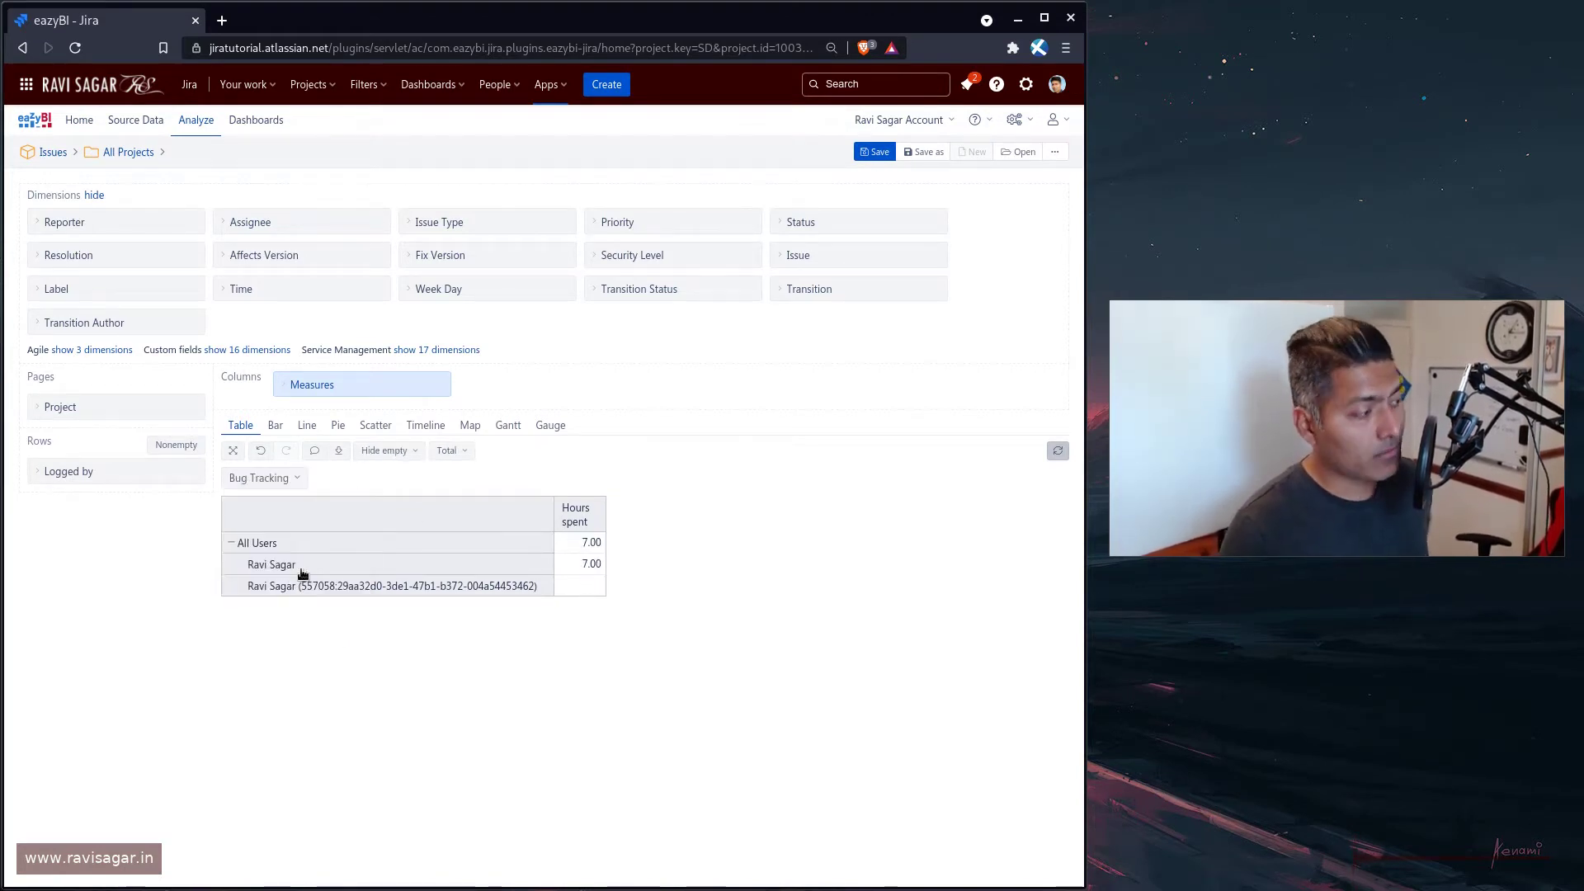
click(291, 485)
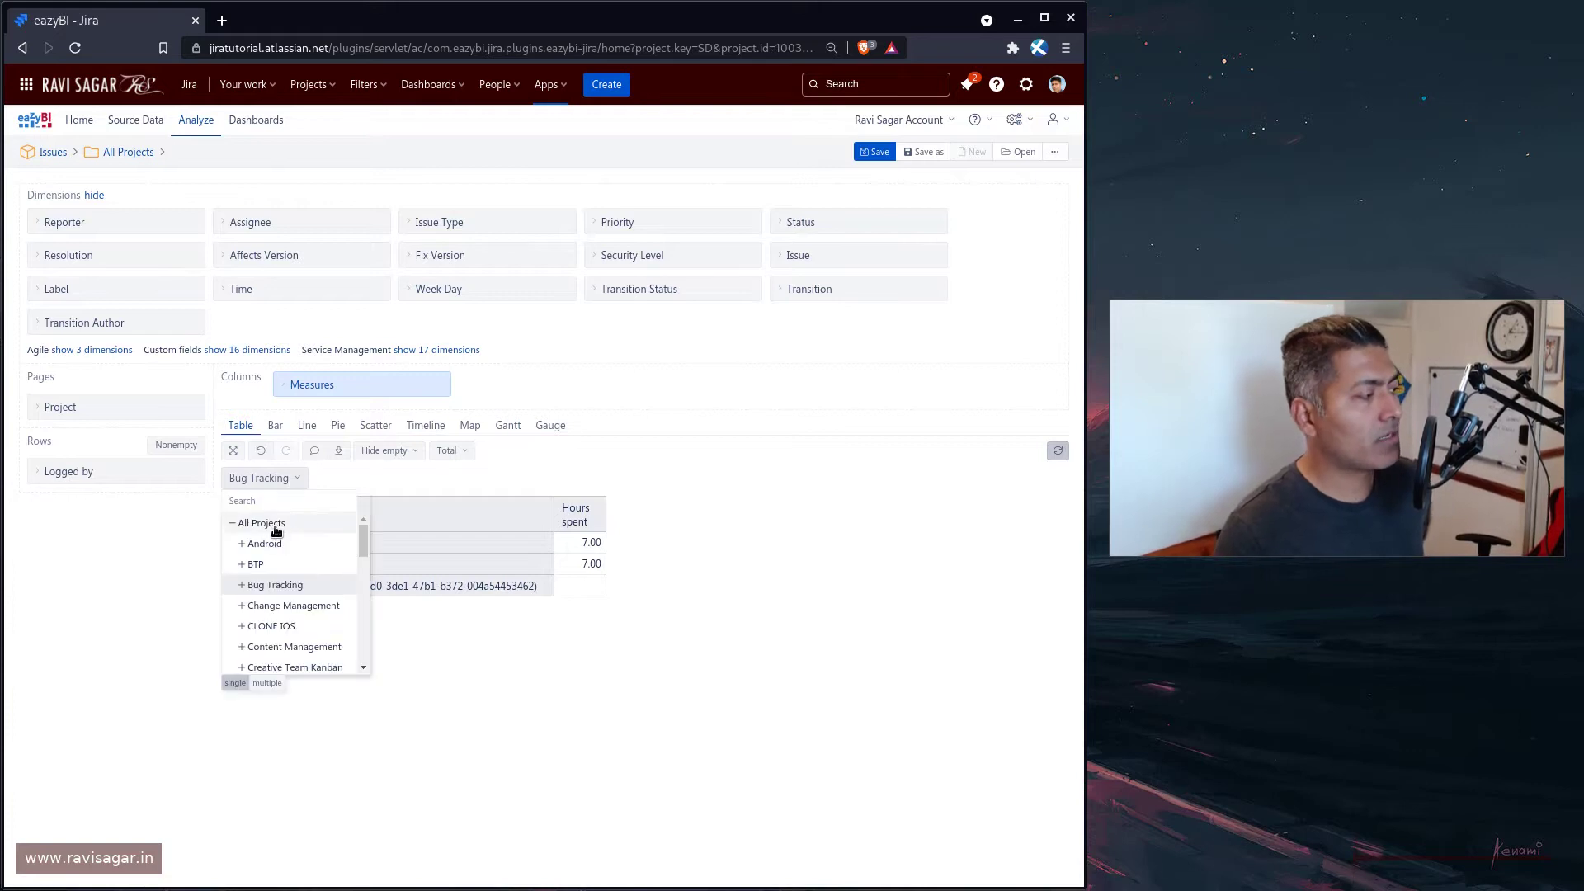
click(261, 523)
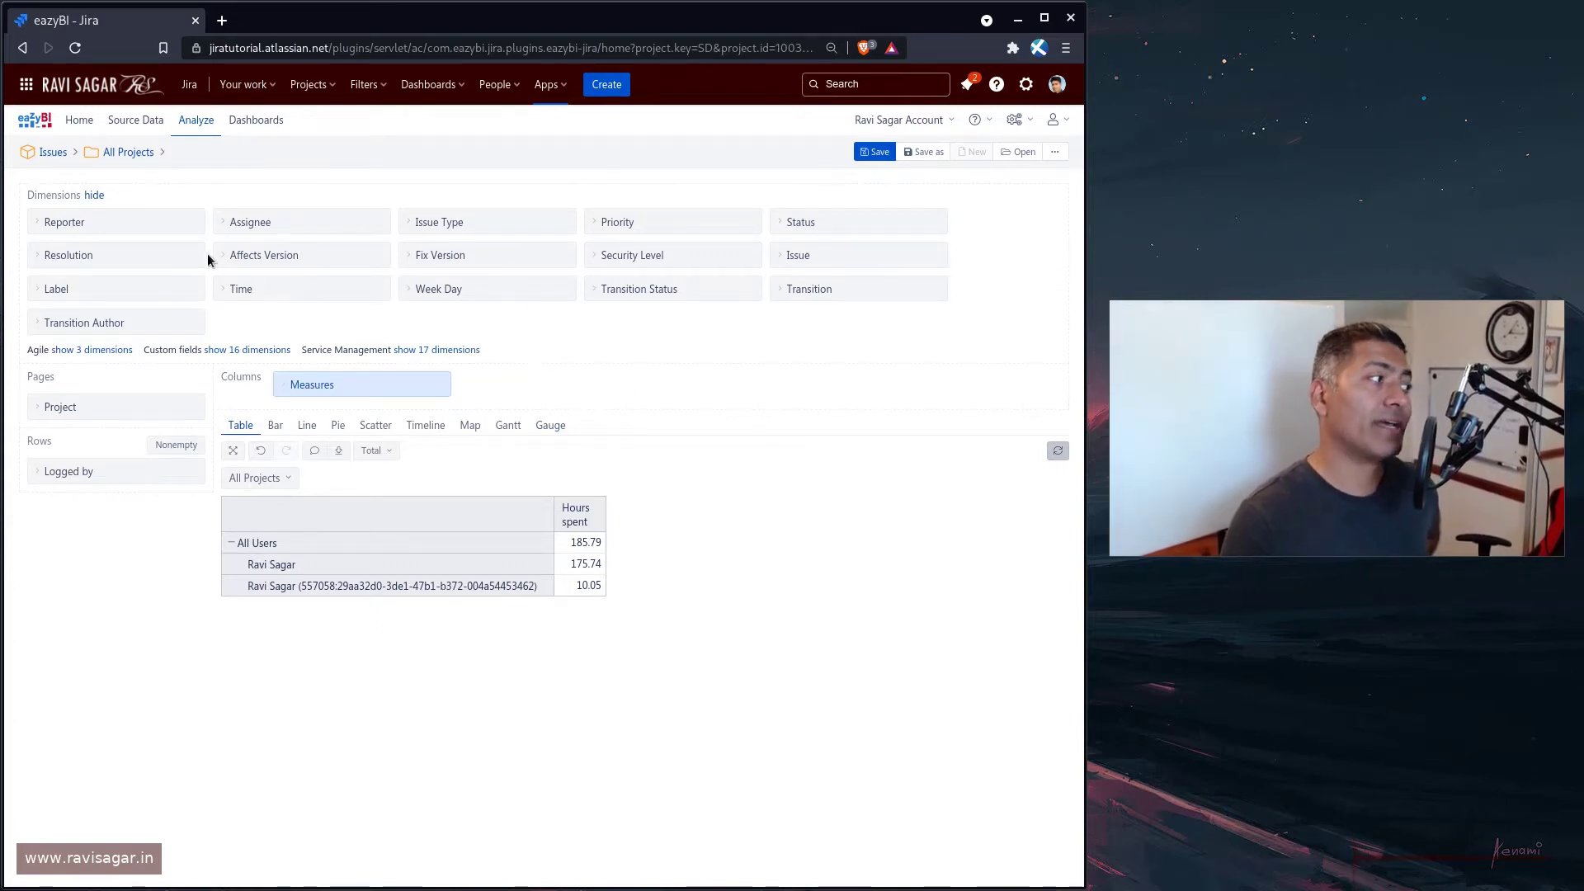
Step: Put Time in the columns and drill it down to Day level, starting Mar 10, 2018
drag(298, 306, 510, 360)
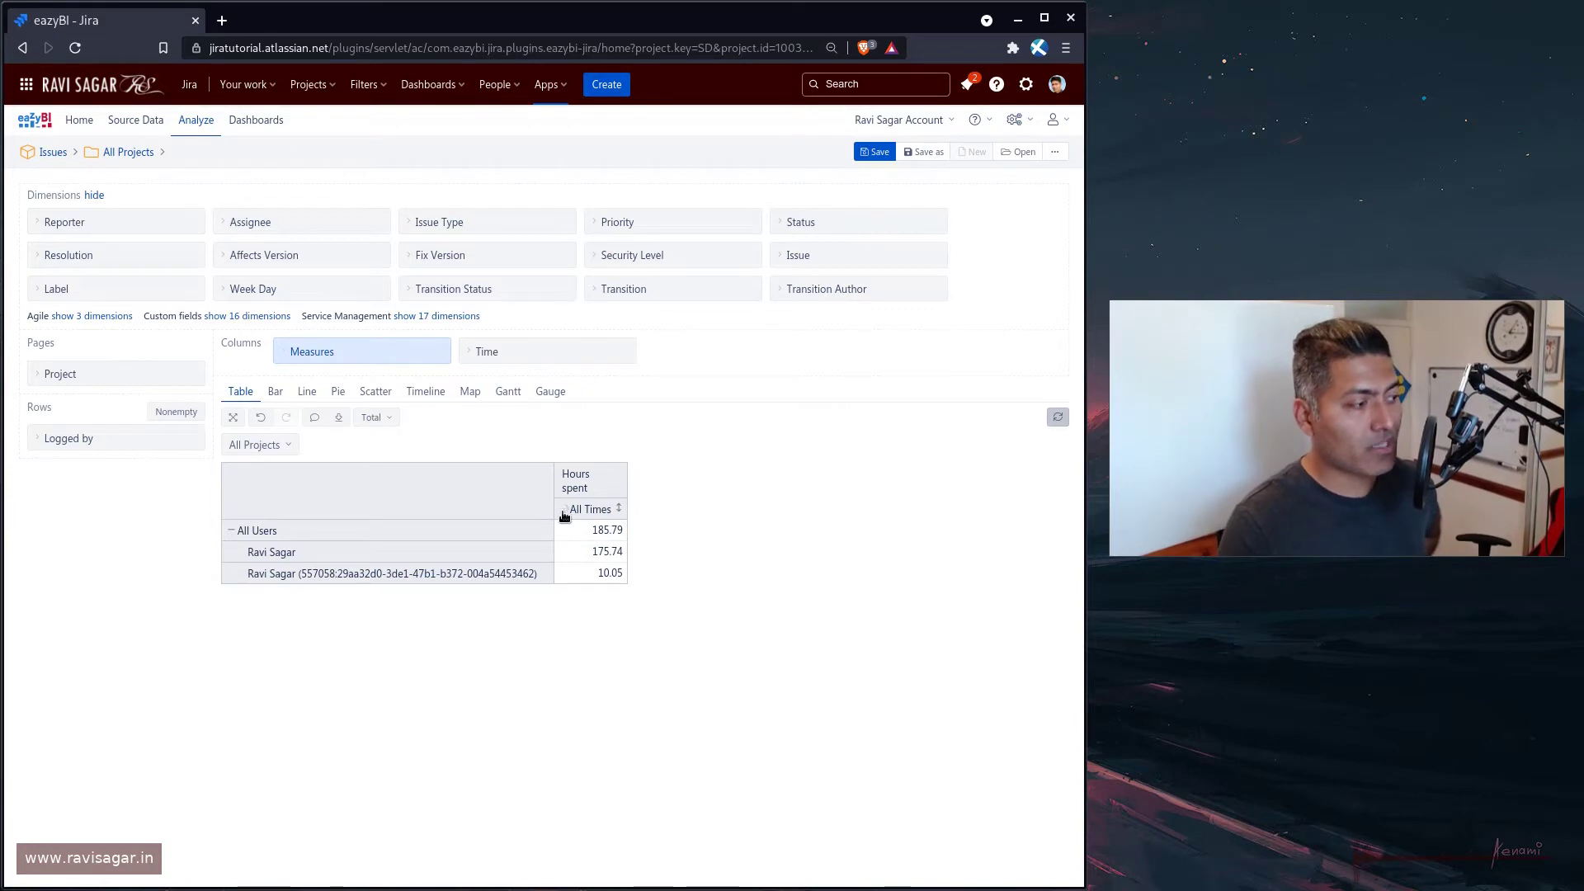
click(563, 510)
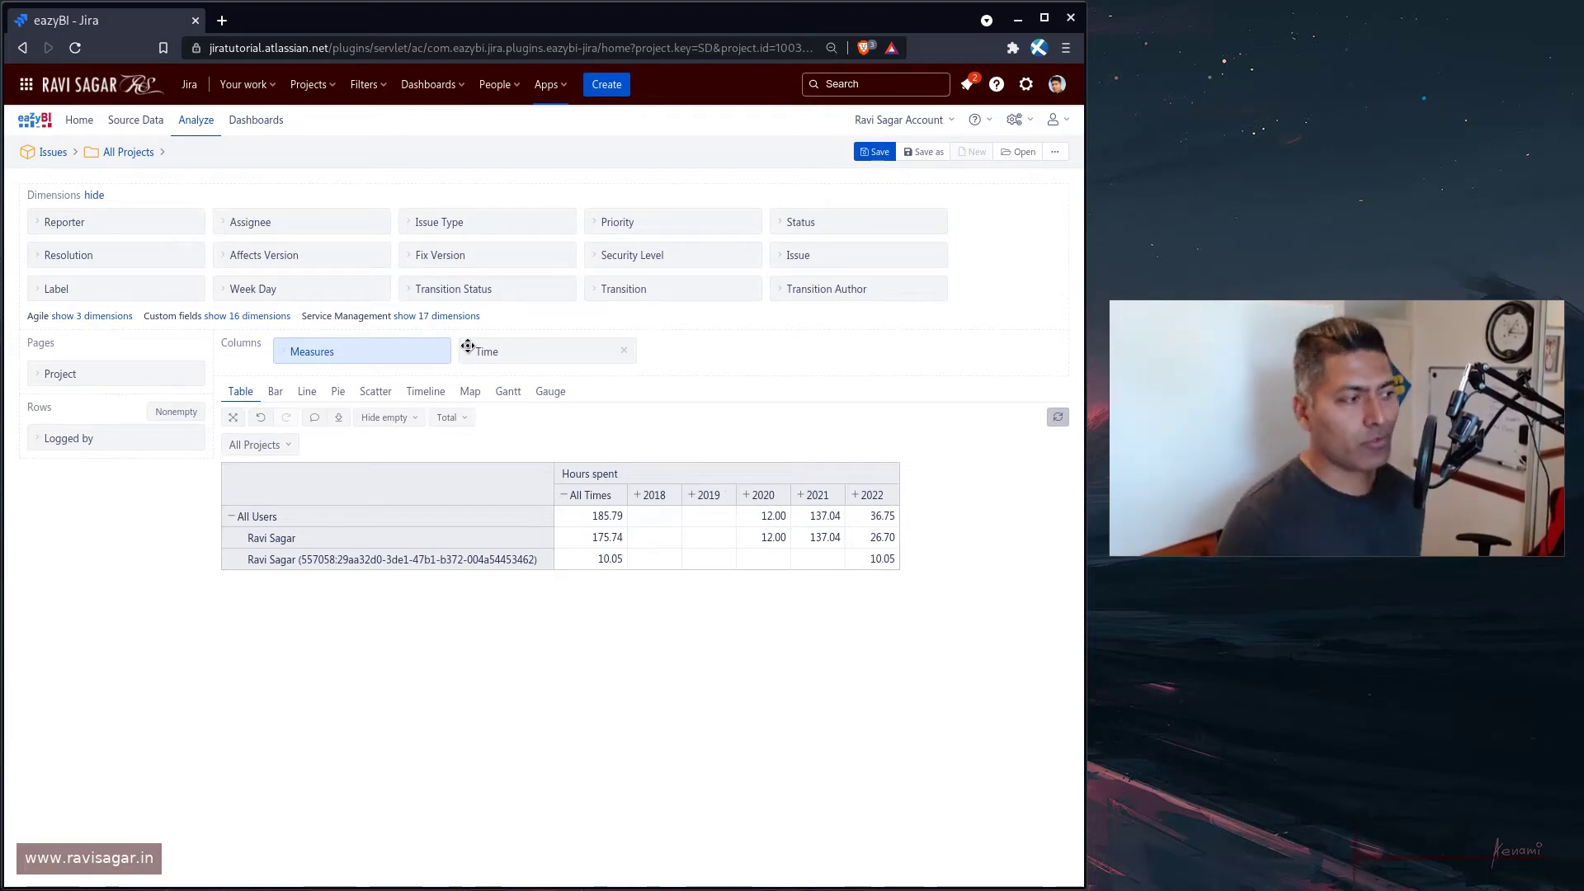
click(468, 347)
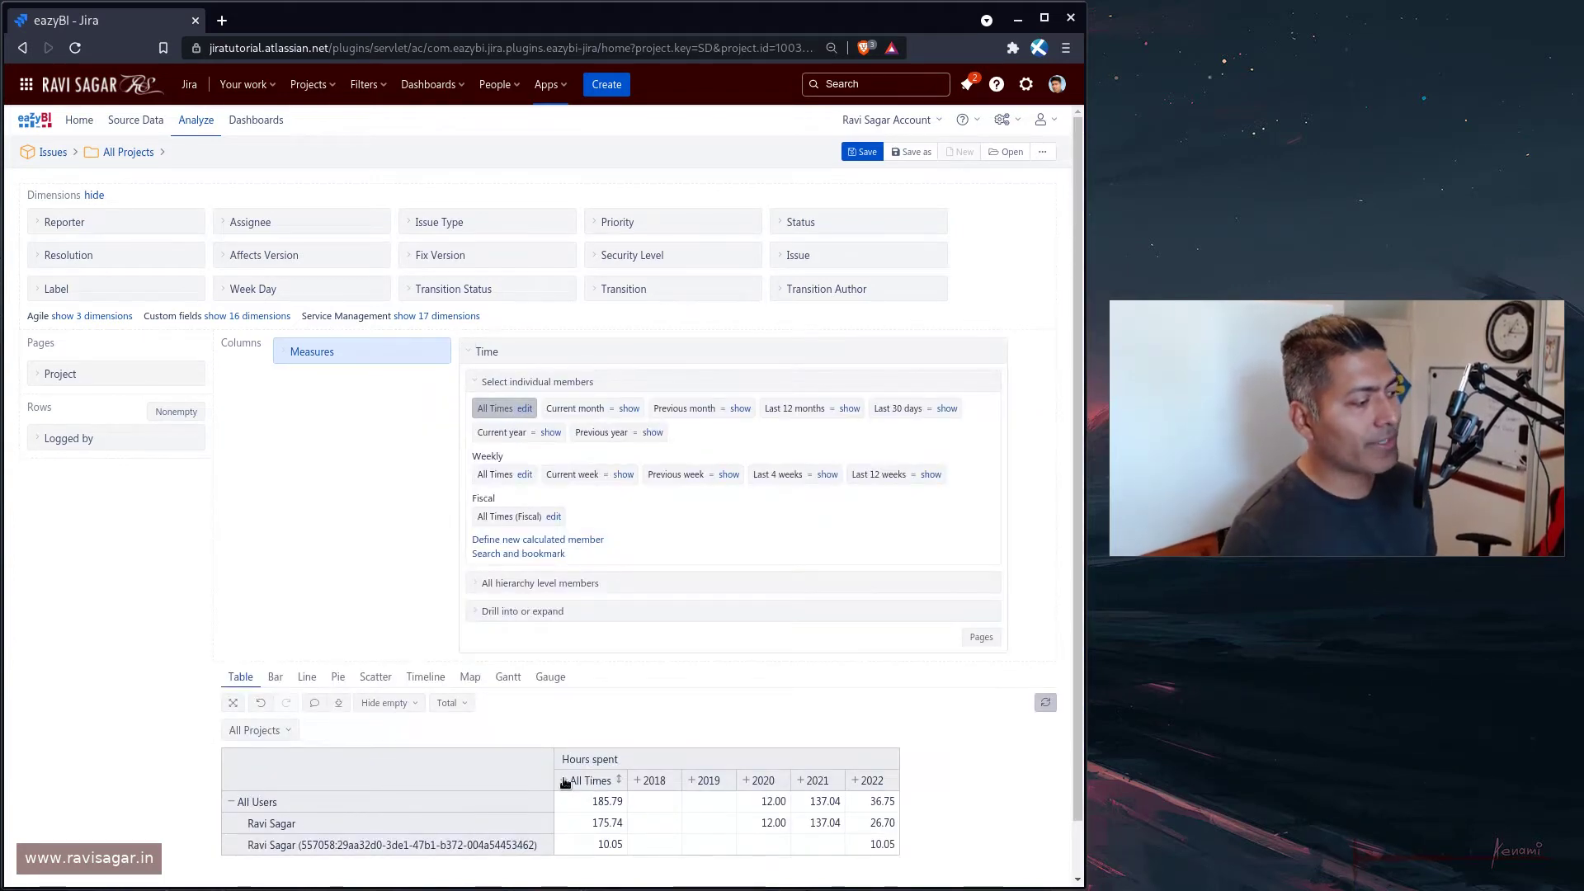
click(565, 781)
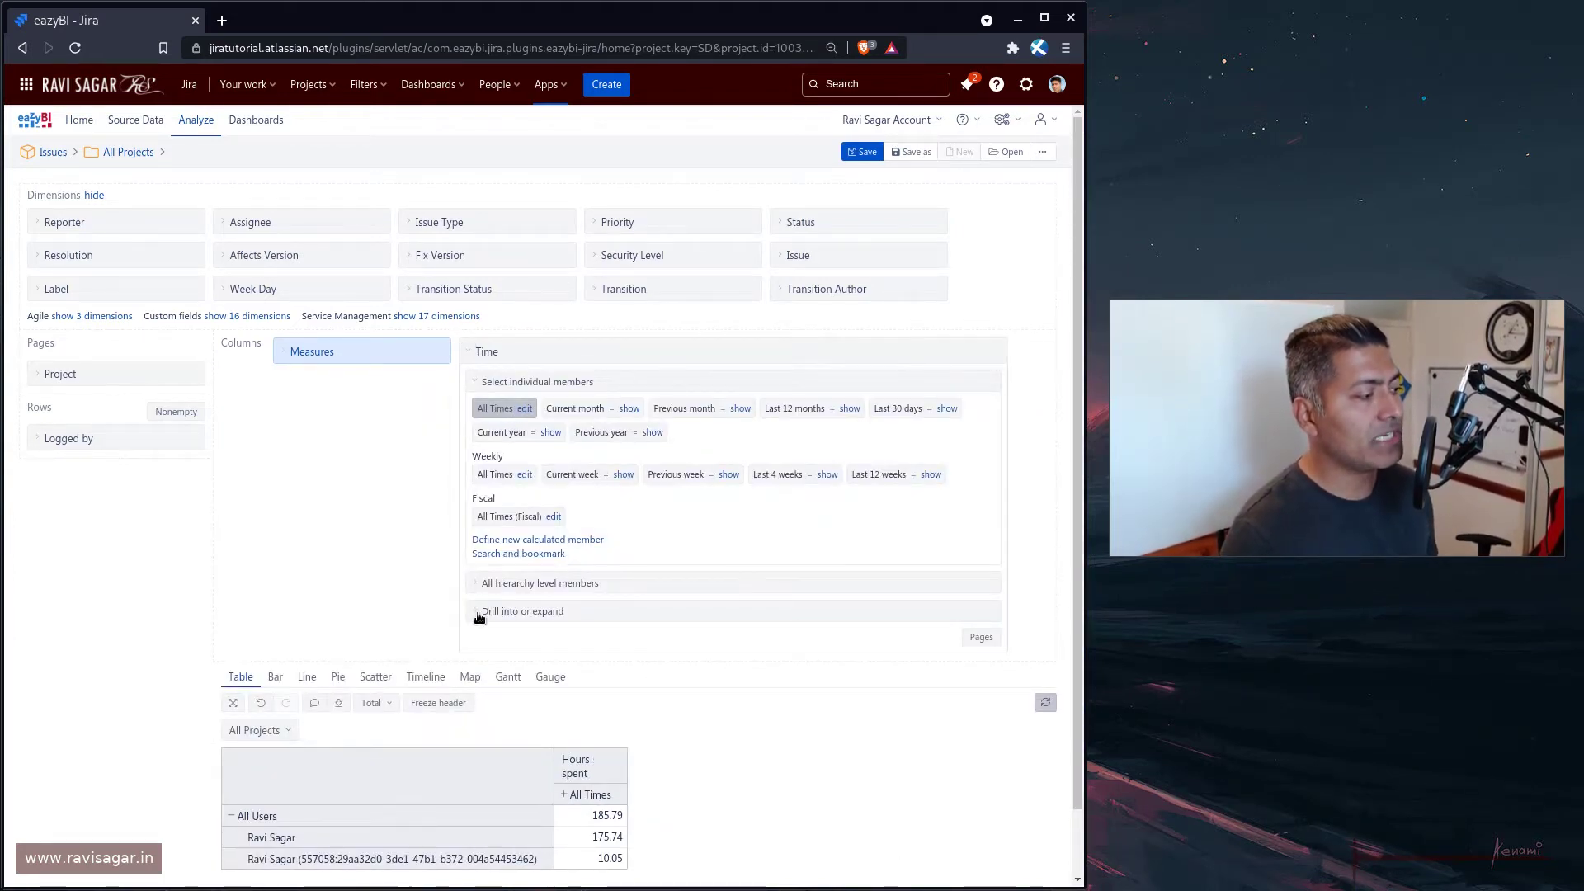
click(479, 612)
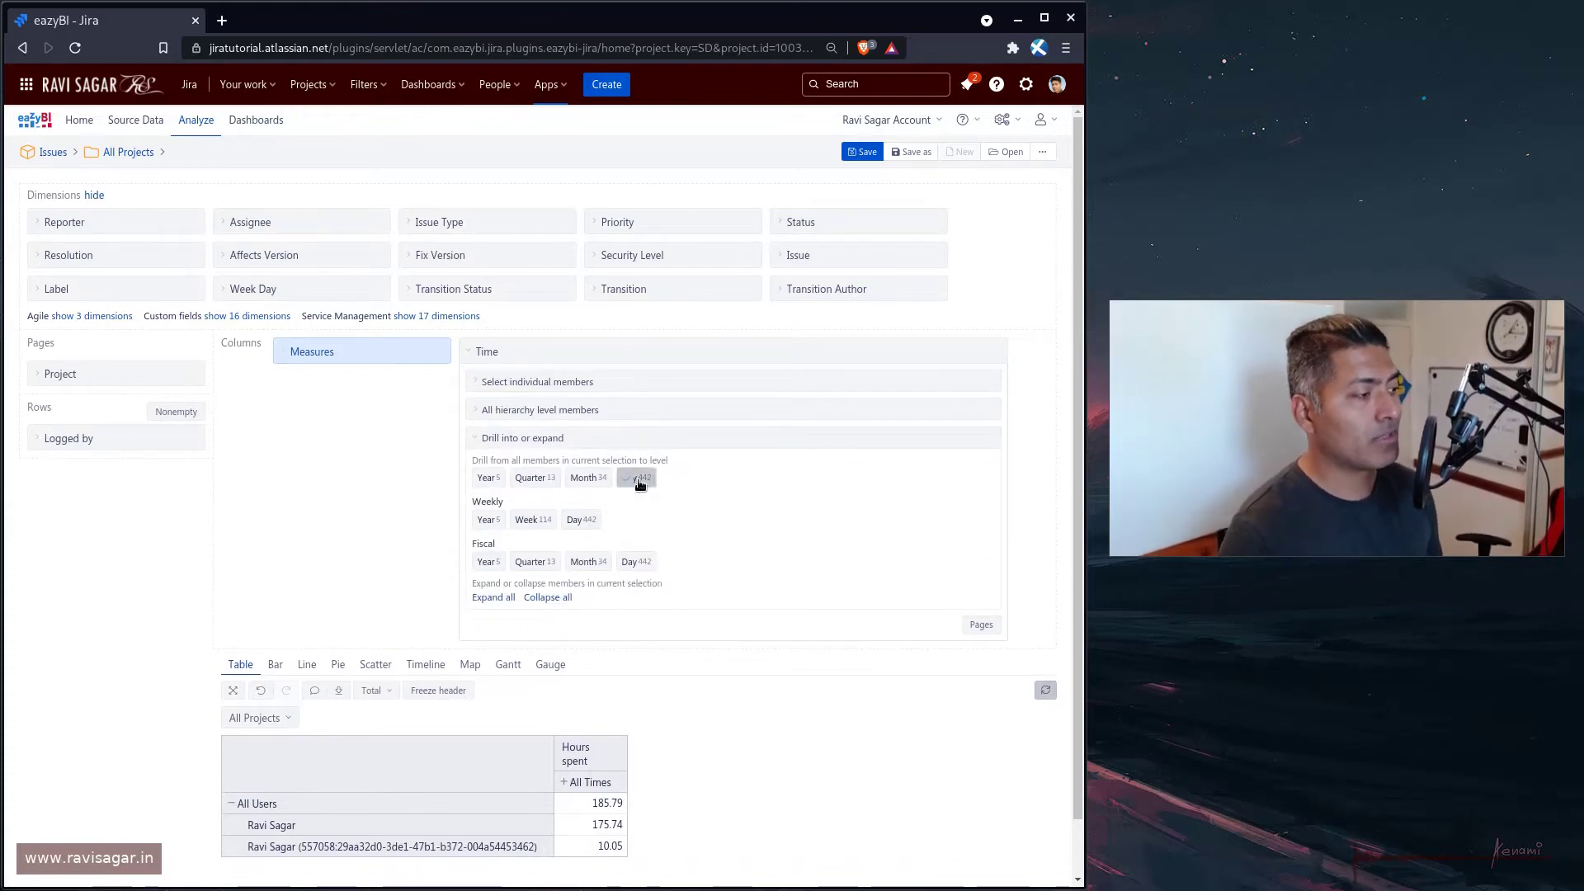
scroll(637, 480, down, 2)
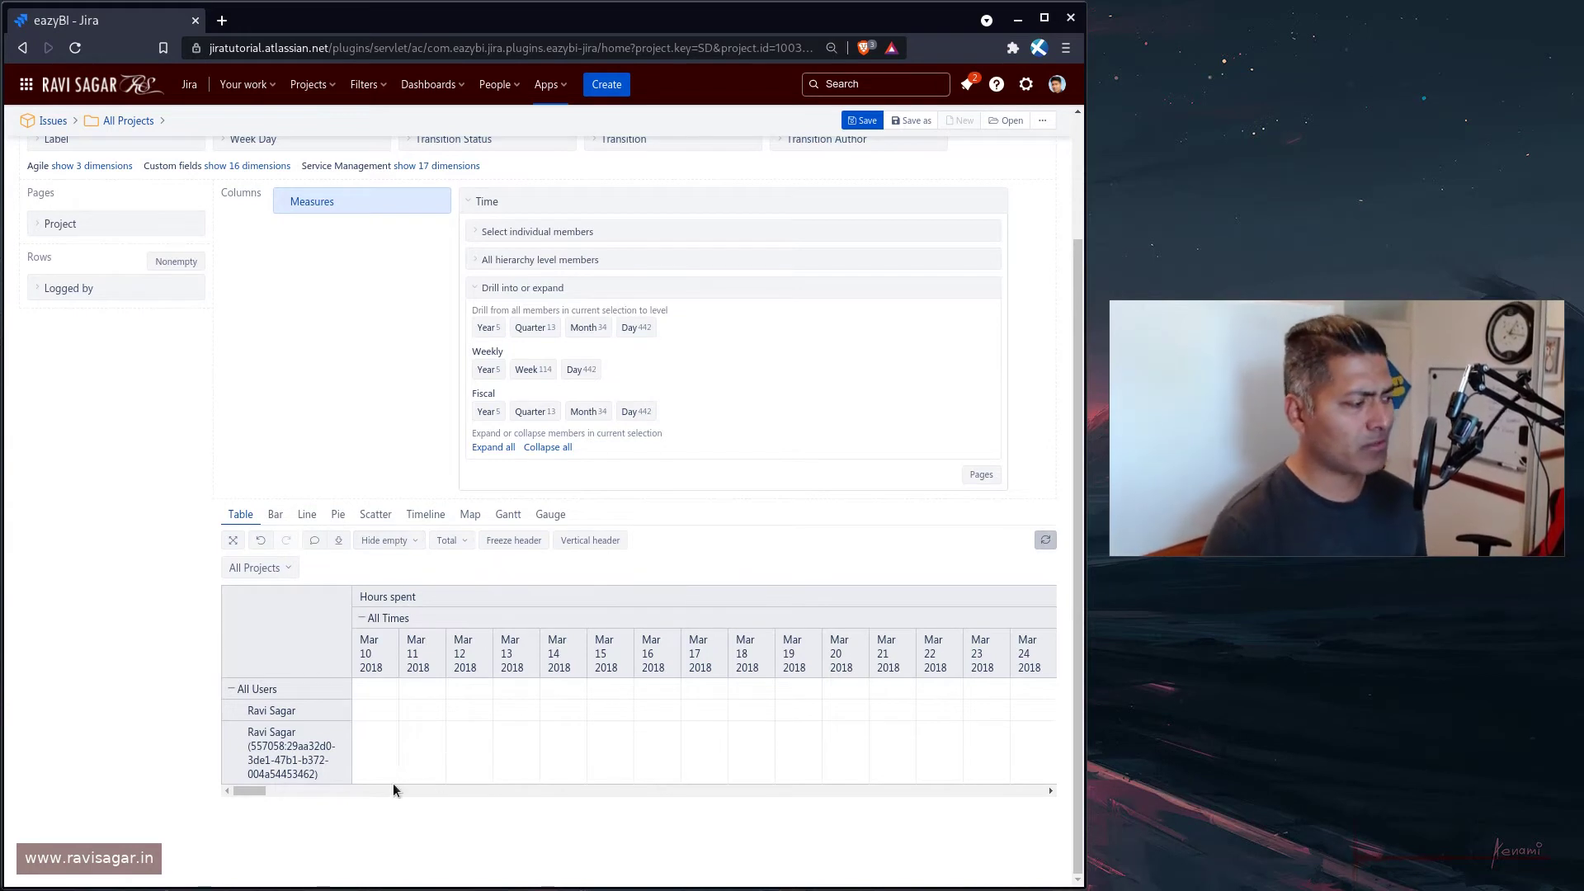
Step: Set Hide empty to 'rows and columns' for the daily Hours spent table
drag(253, 790, 41, 784)
click(398, 542)
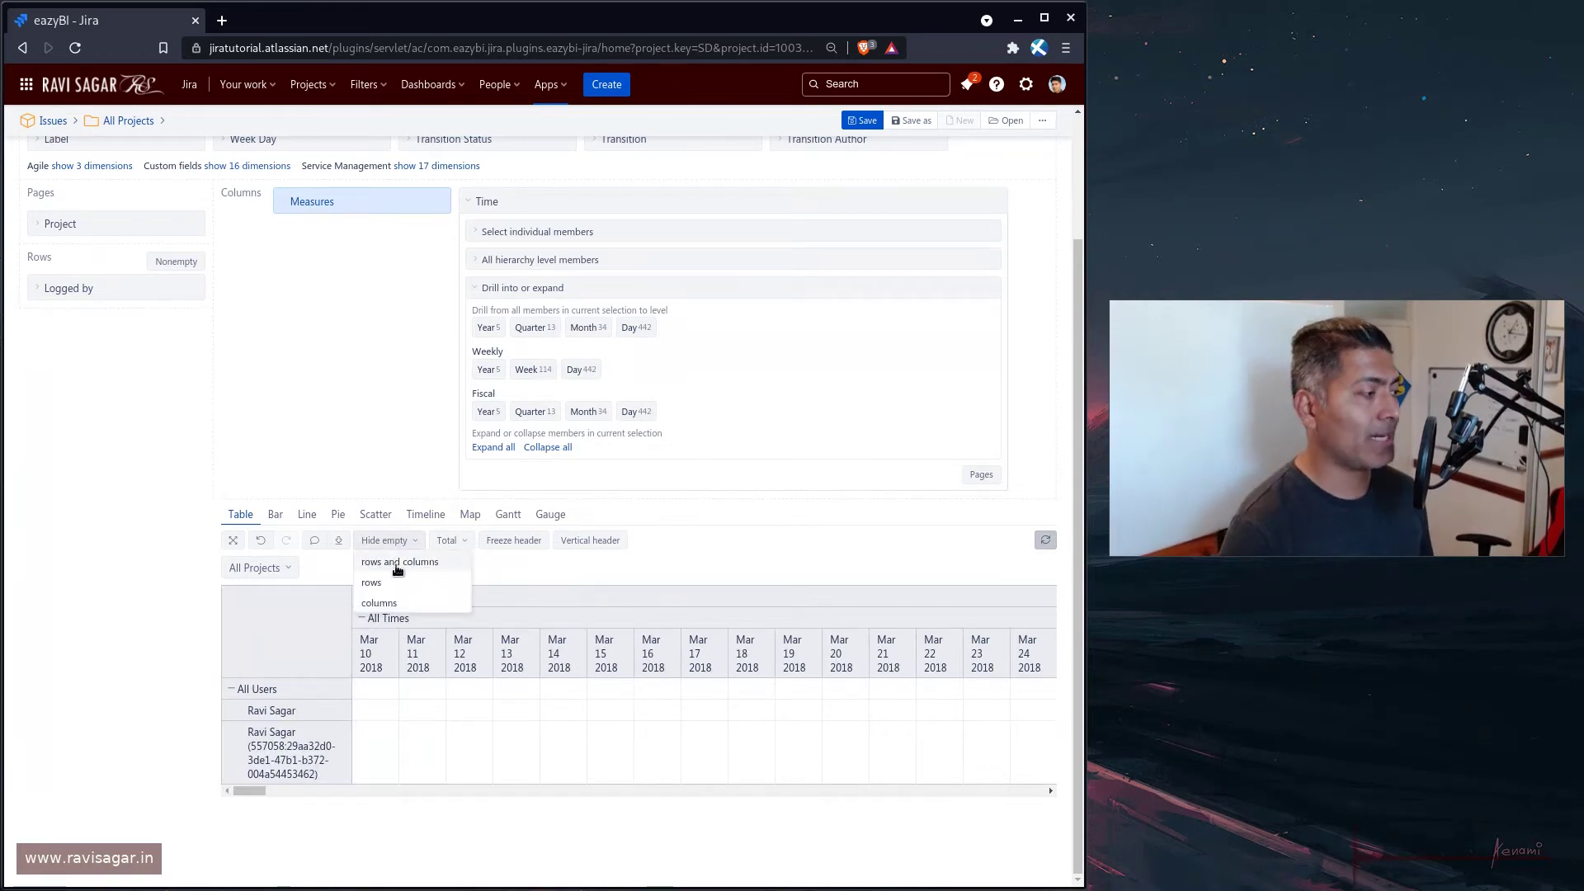
click(398, 563)
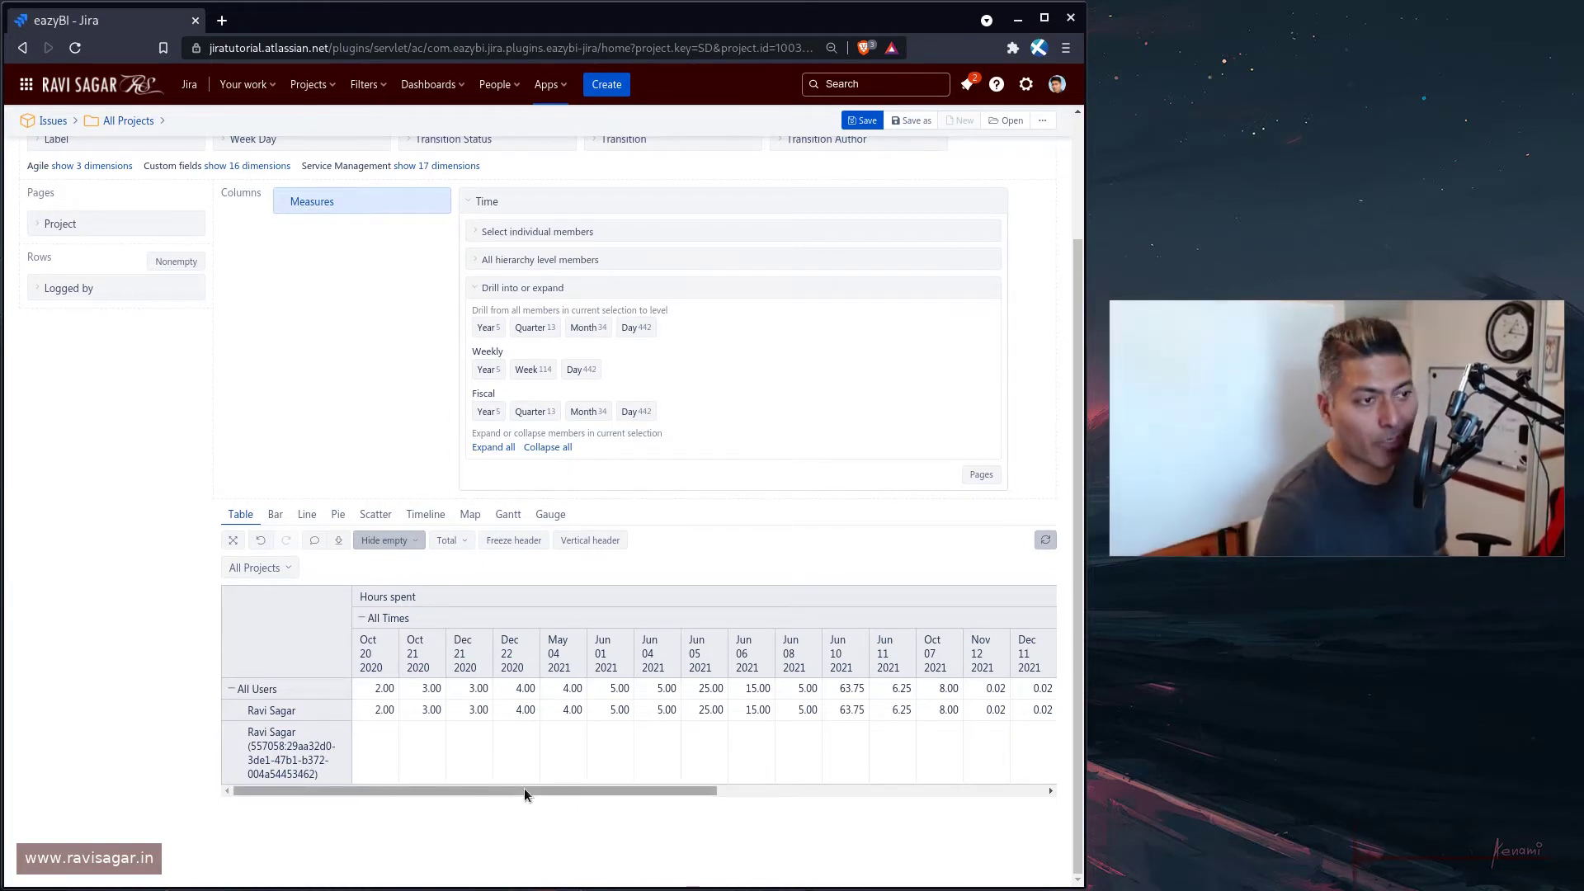
Step: Remove the All Users total row, leaving only individual Logged by users
click(255, 690)
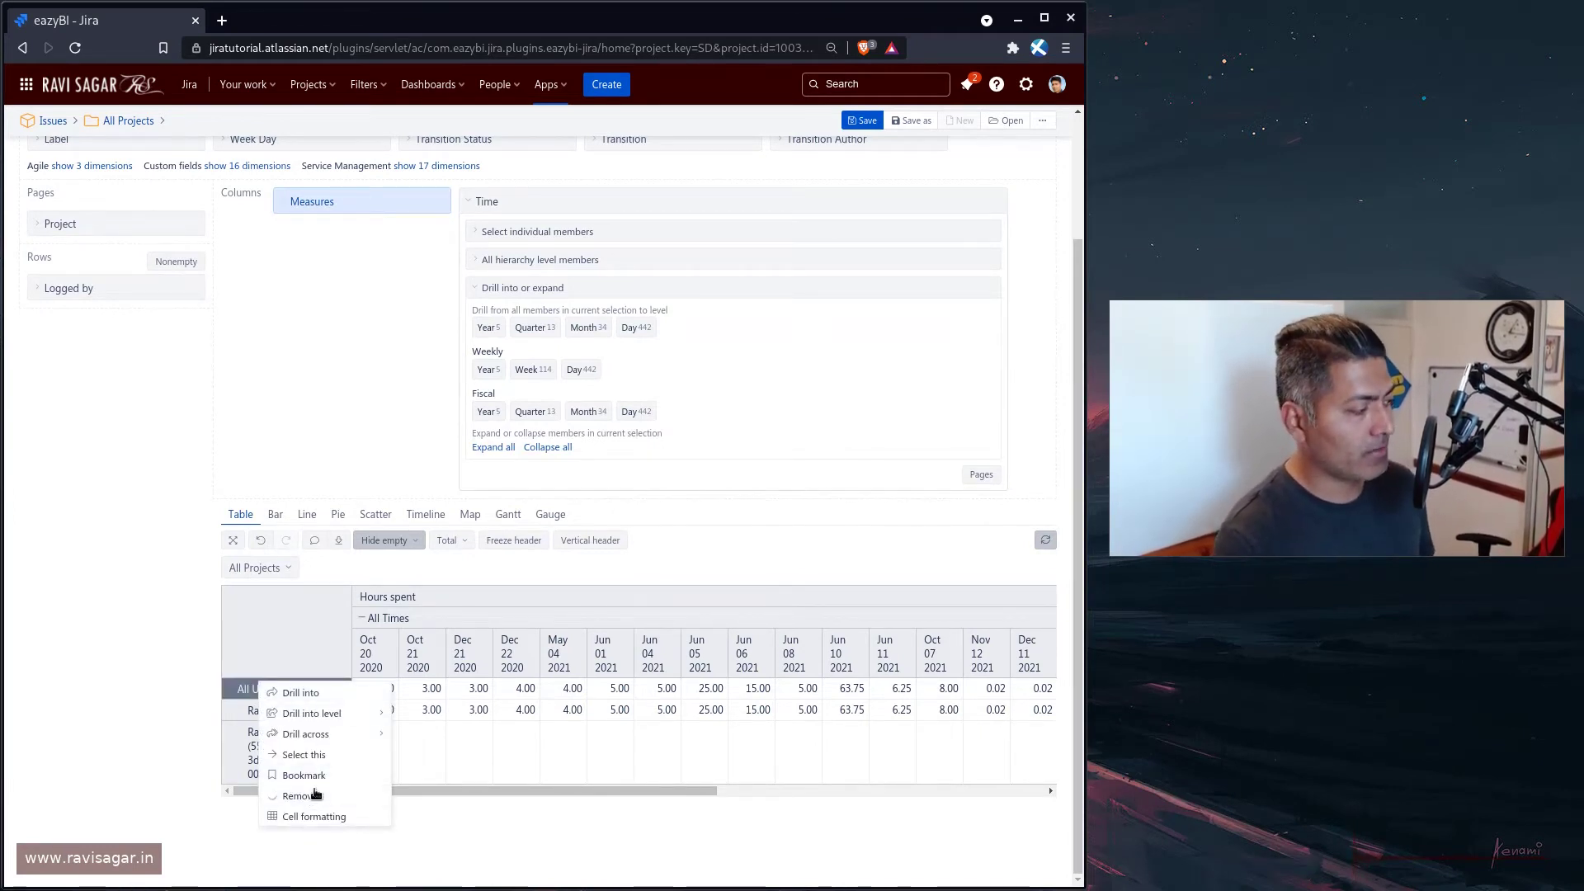
click(299, 795)
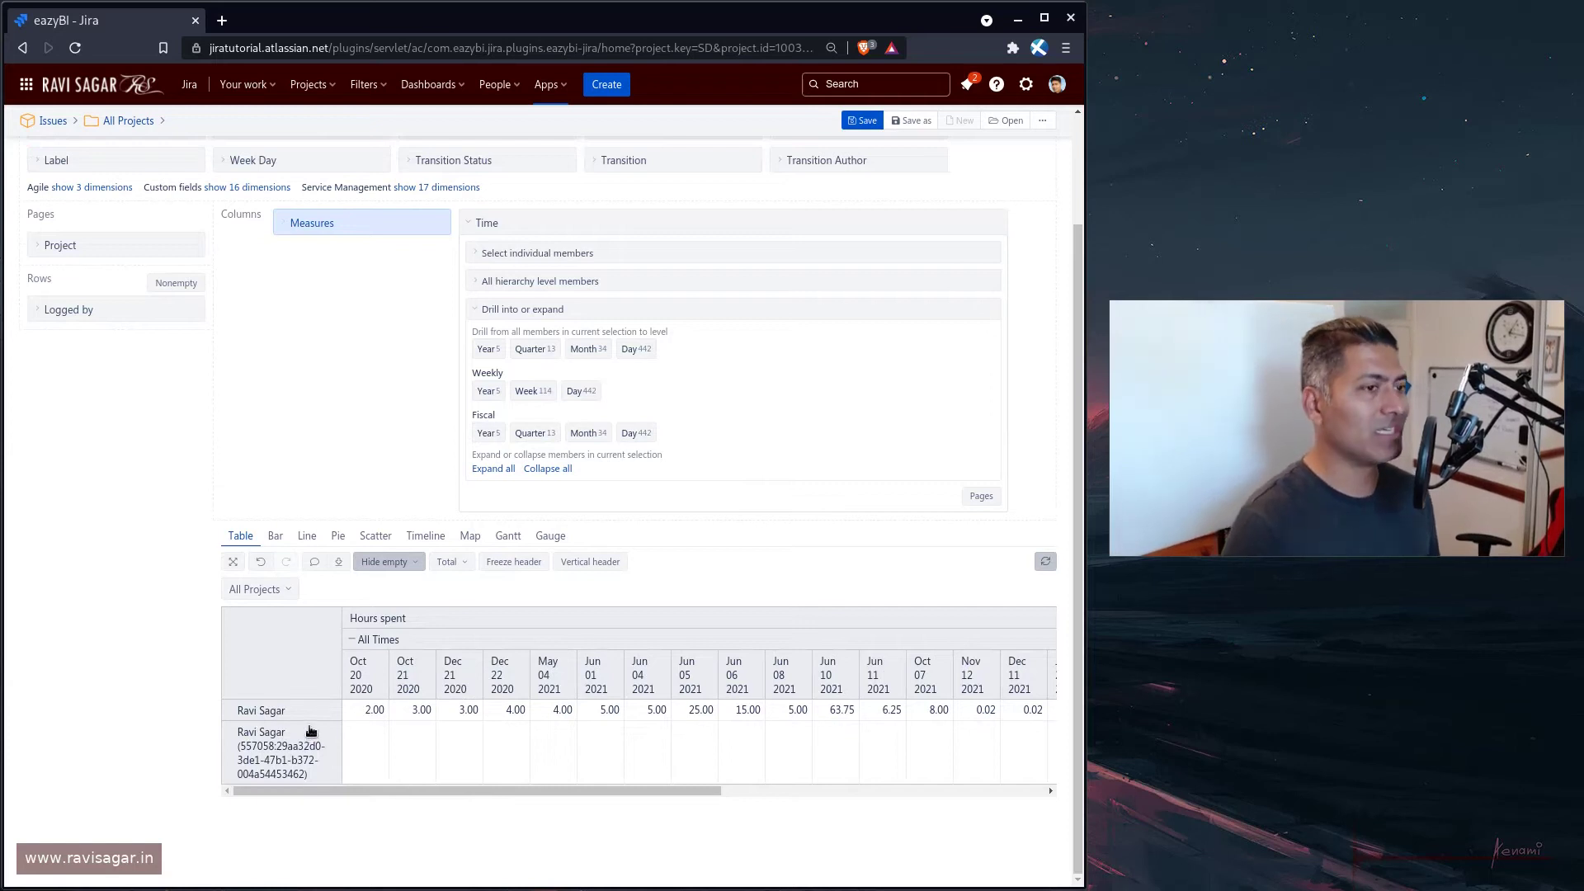
drag(523, 790, 407, 820)
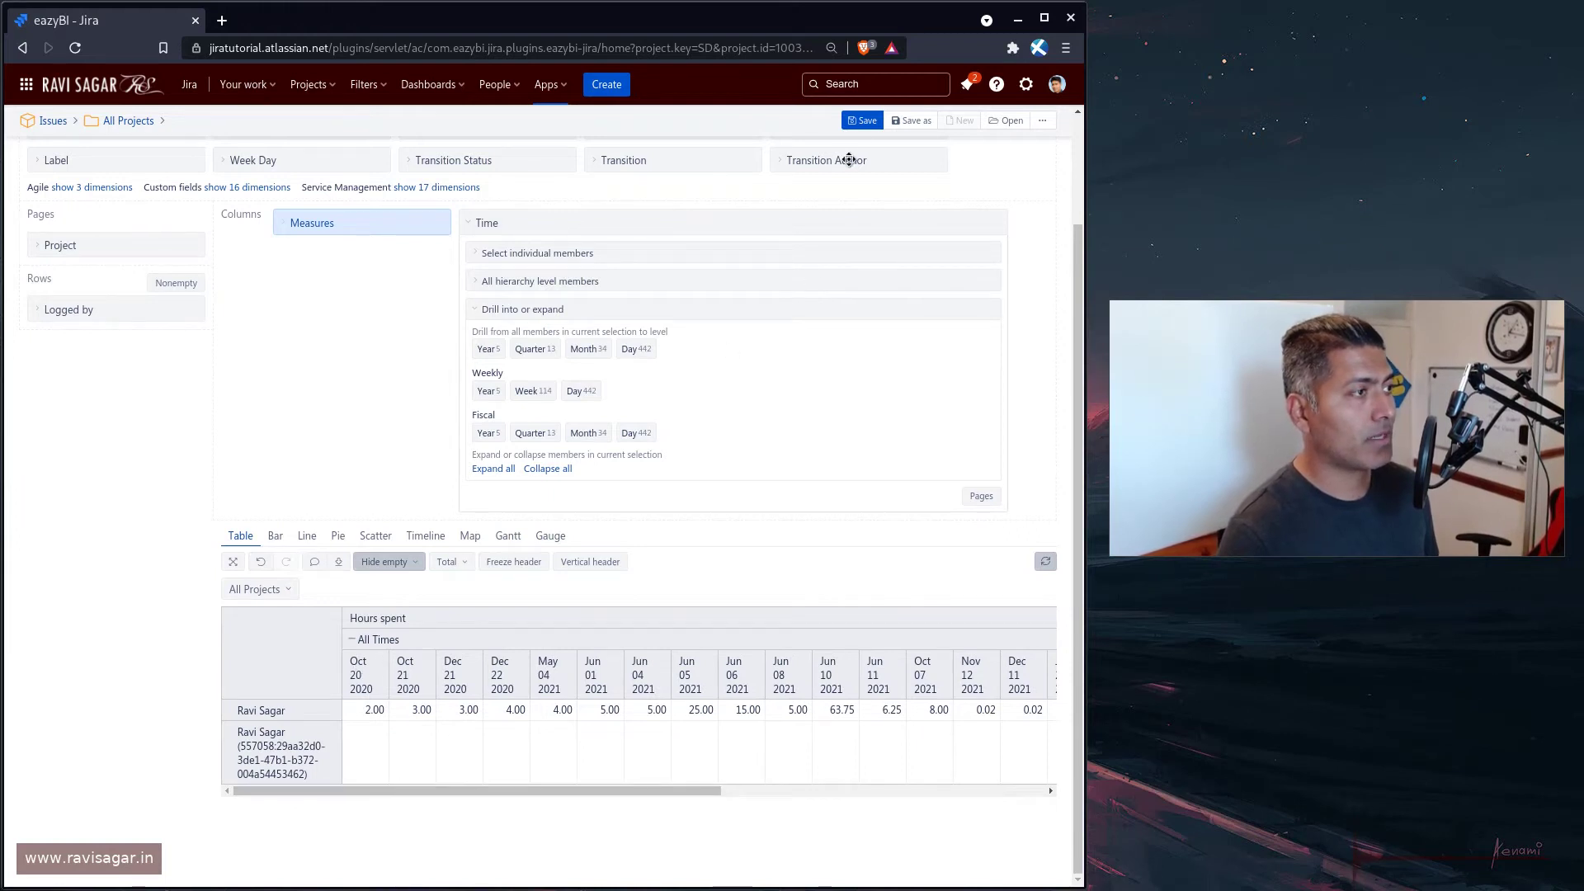
Step: Save the report as 'time-tracking-user-by-day'
click(862, 122)
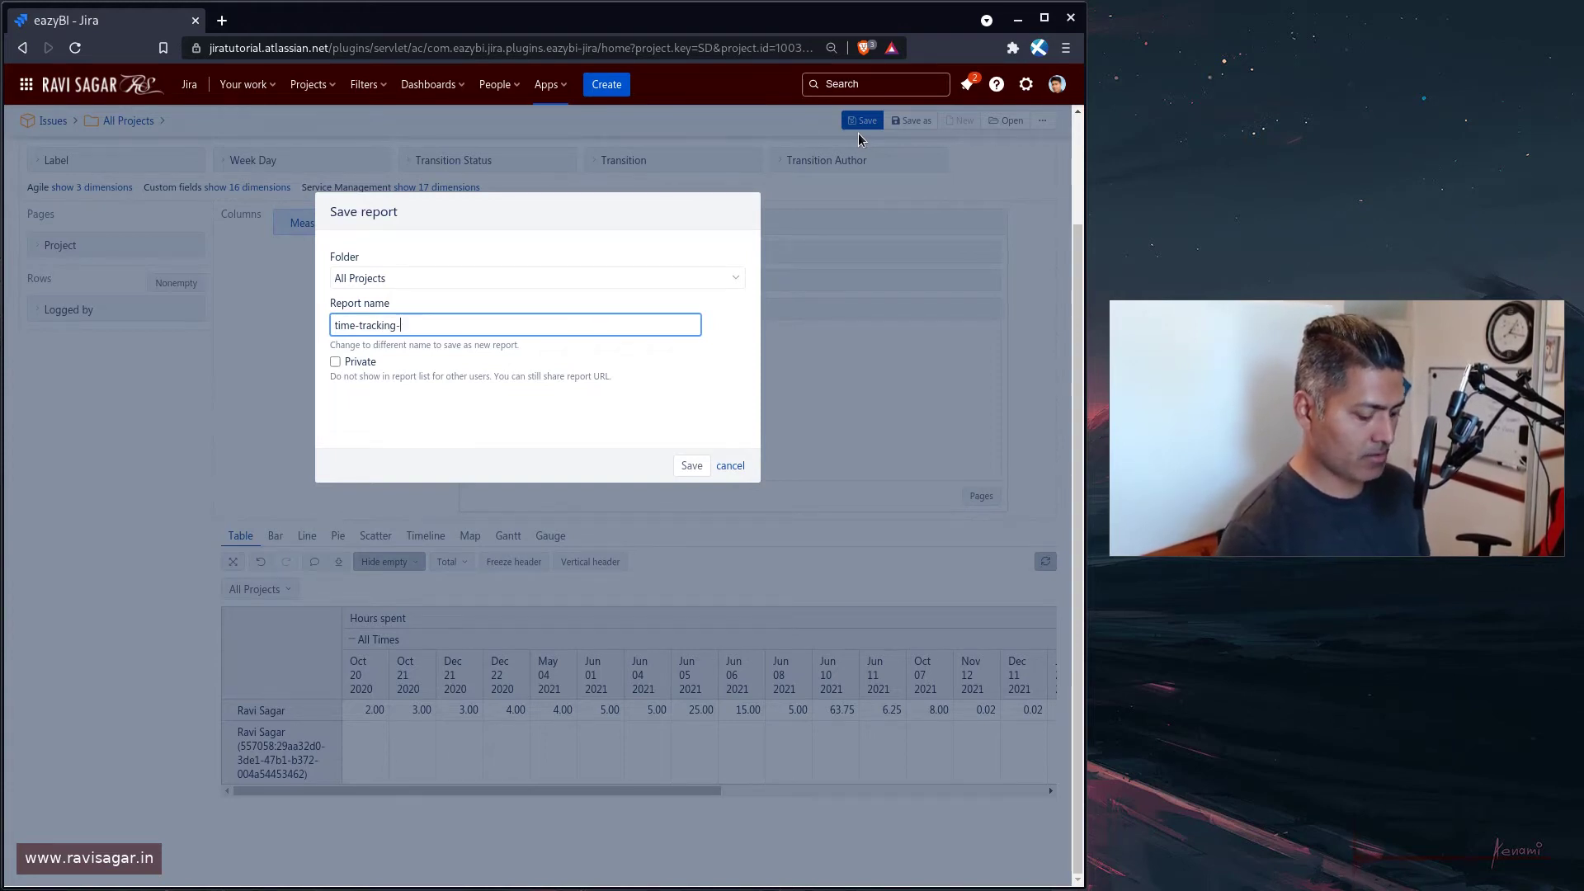
text(time-tracking-user-)
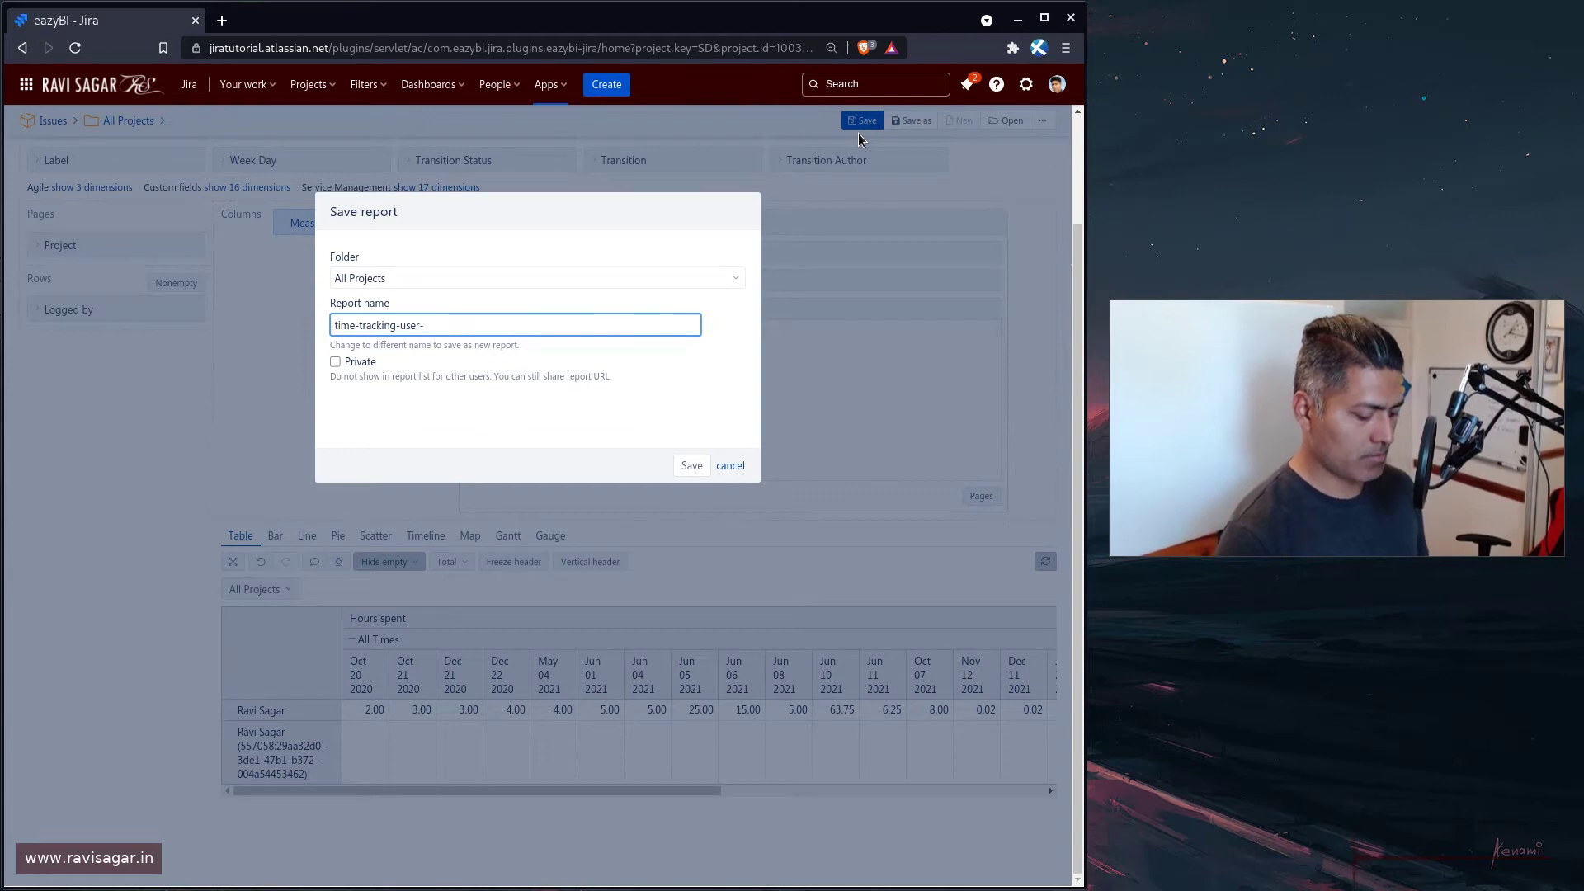
text(by-day)
key(Return)
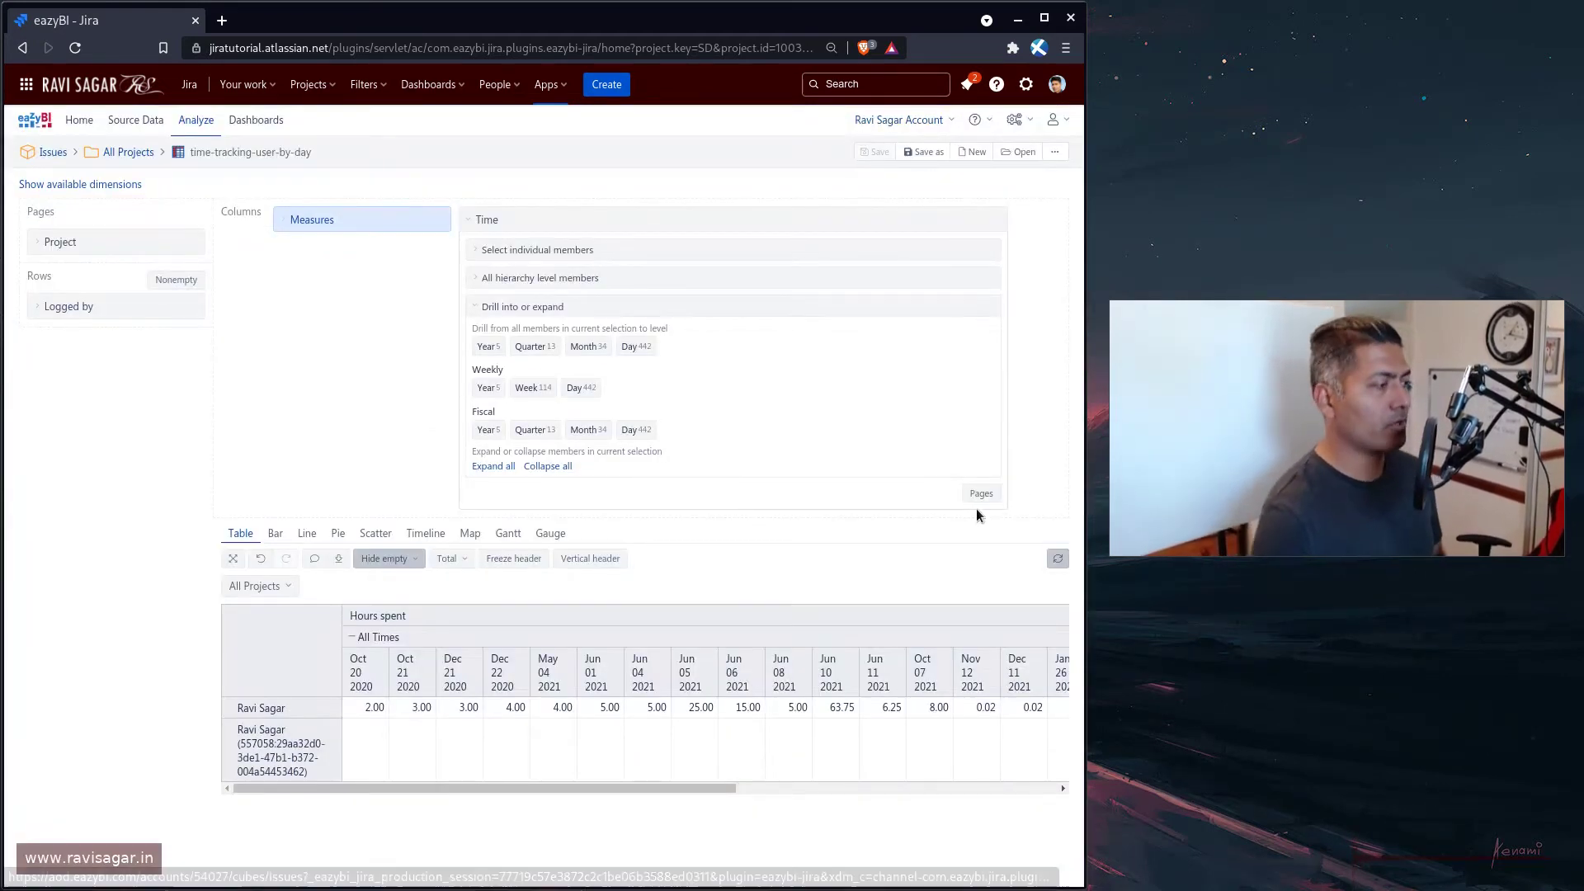
Step: Add a '# Time tracking' Markdown description as the report heading
click(313, 560)
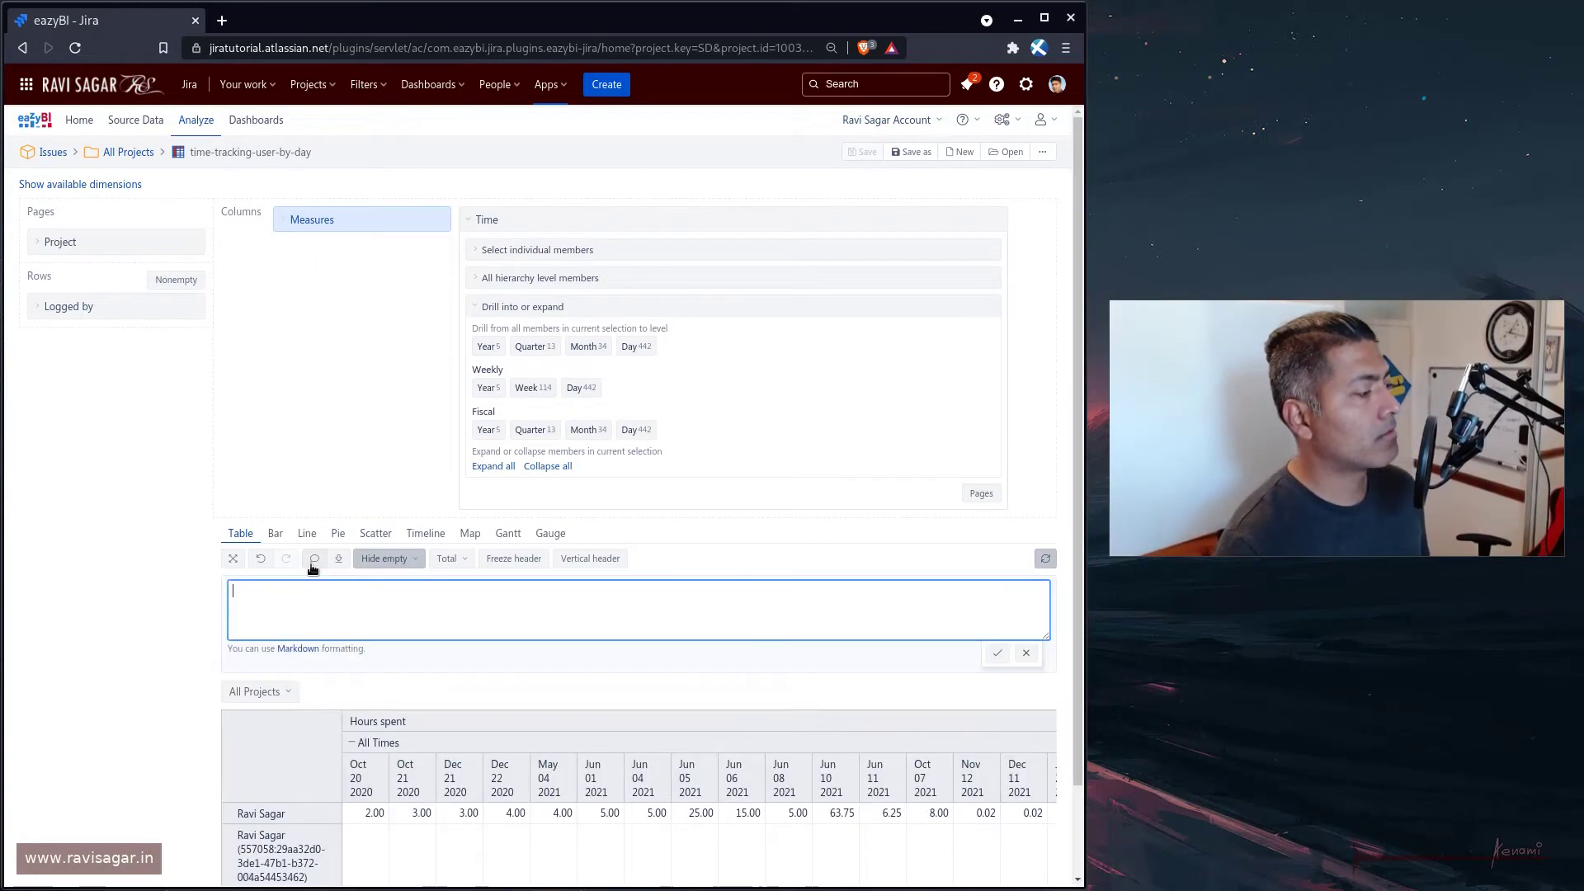
text(# )
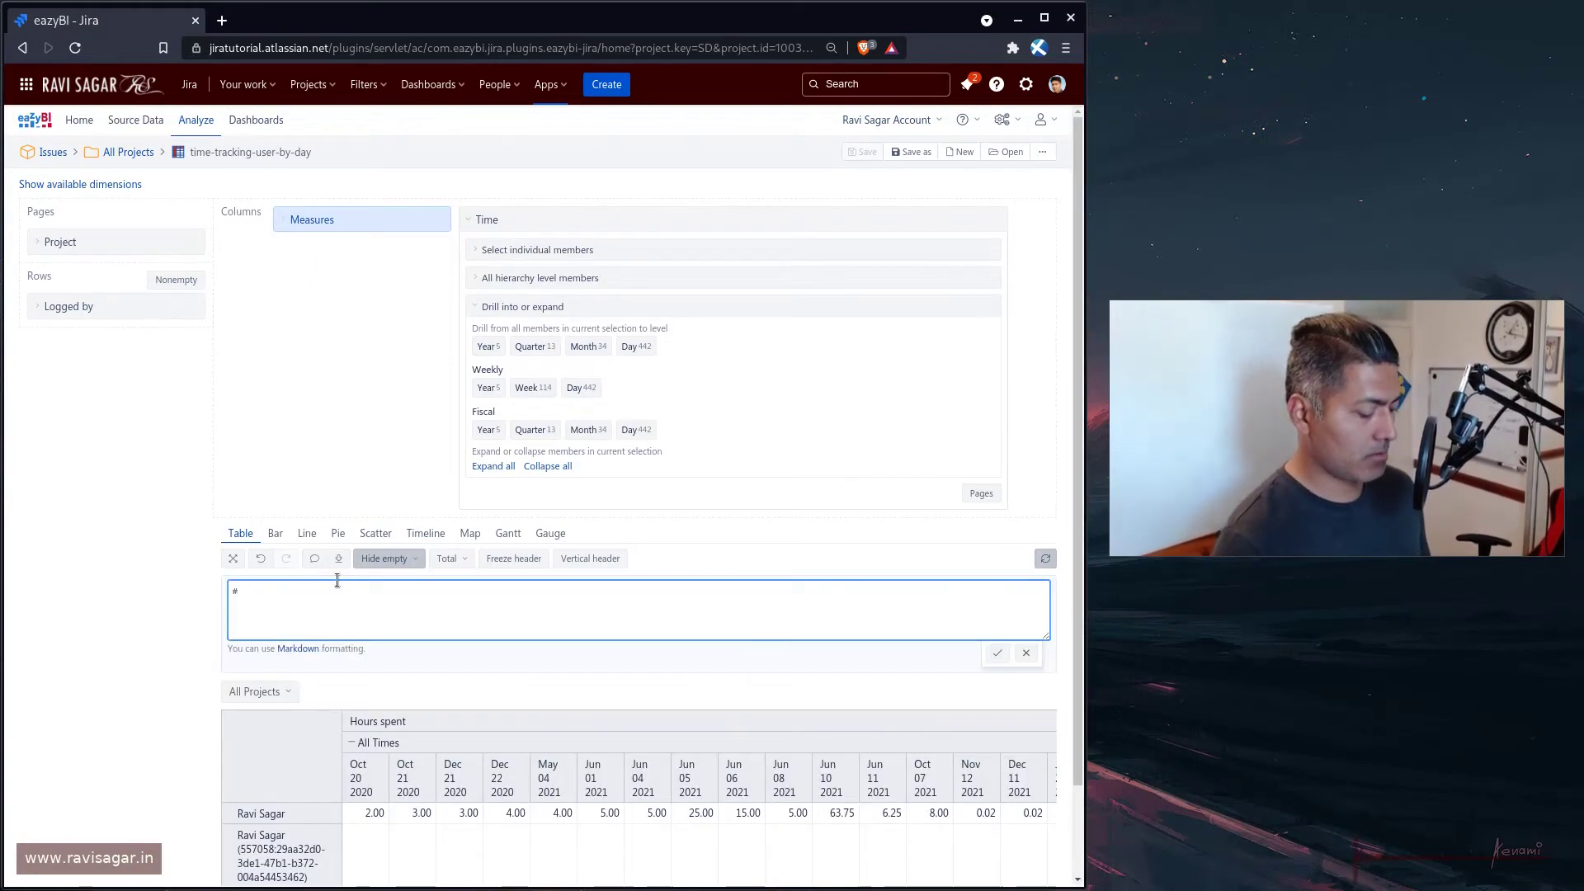
text(Time tracking)
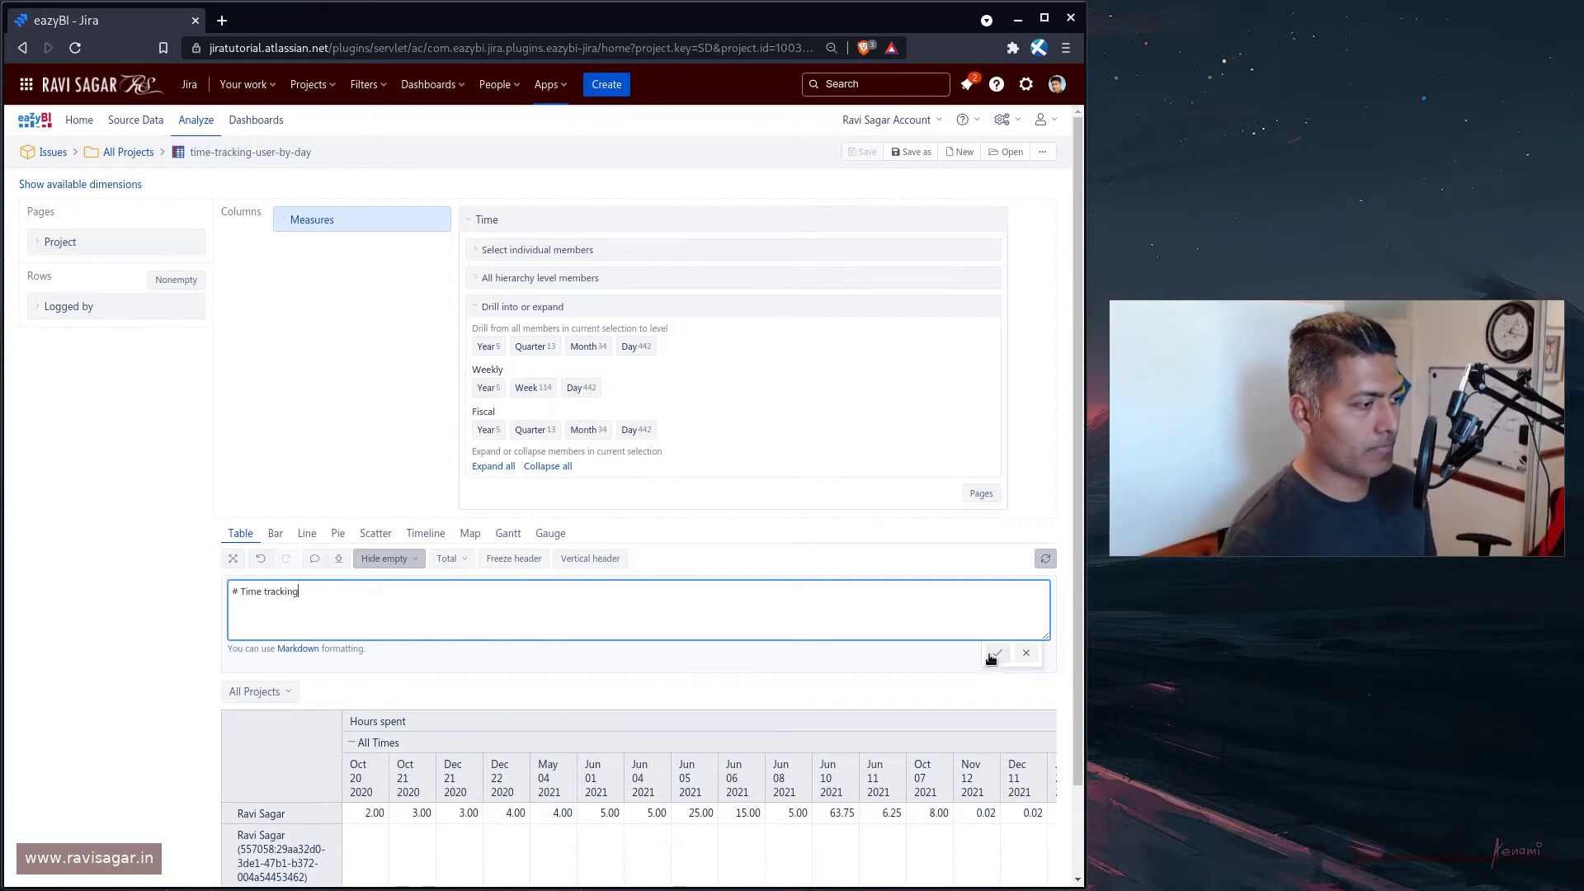
click(996, 654)
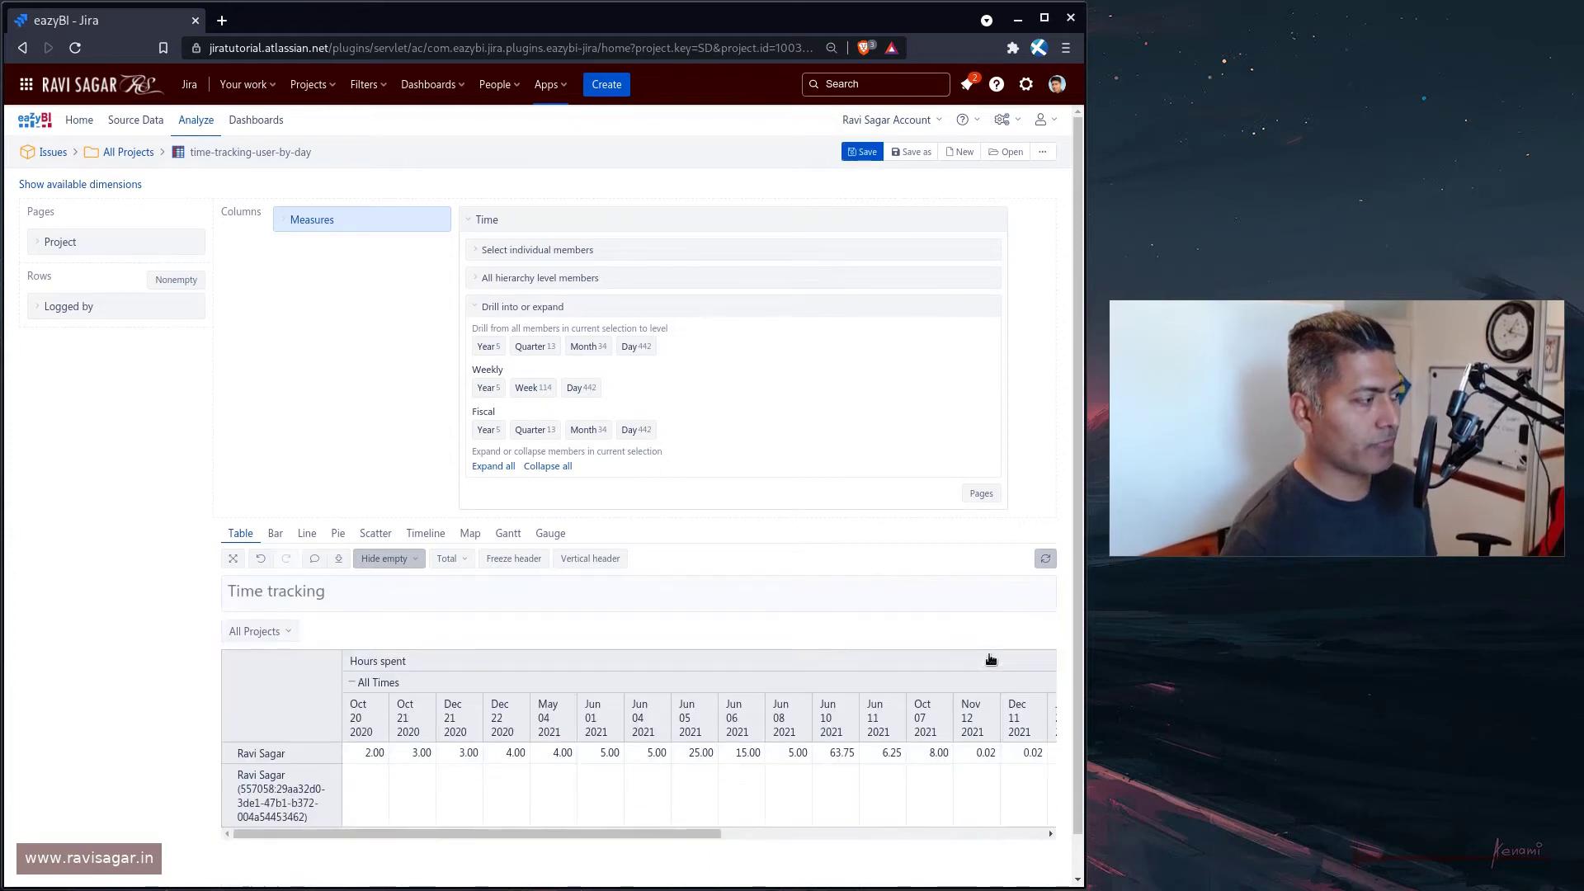
Step: Scroll across the daily Hours spent columns from Oct 20, 2020, past 63.75 on Jun 10, 2021
scroll(989, 660, down, 1)
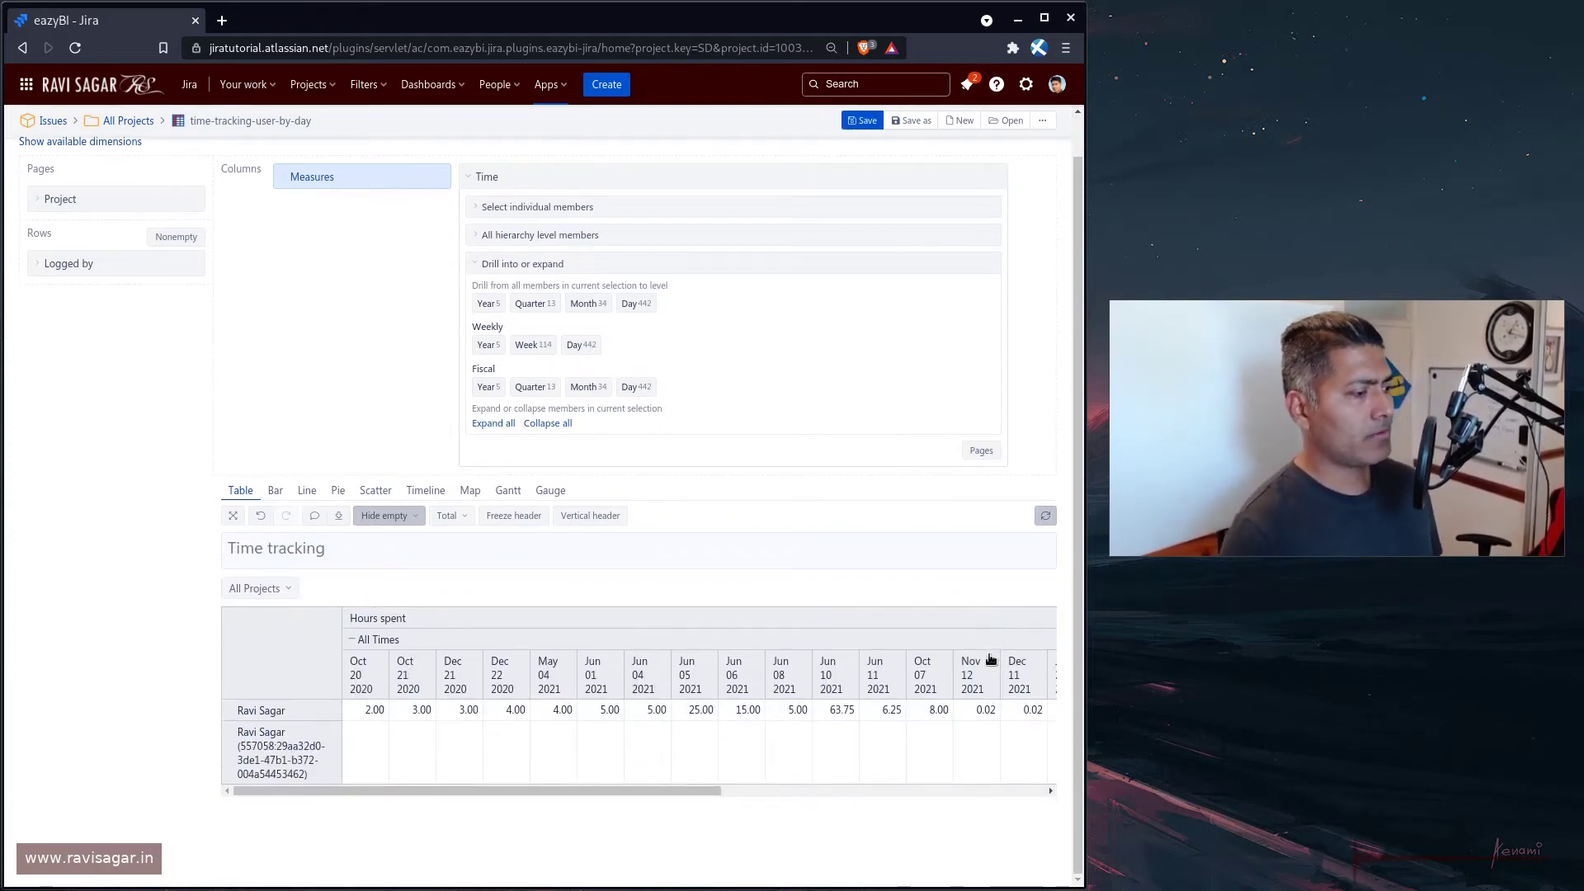
drag(671, 792, 1025, 764)
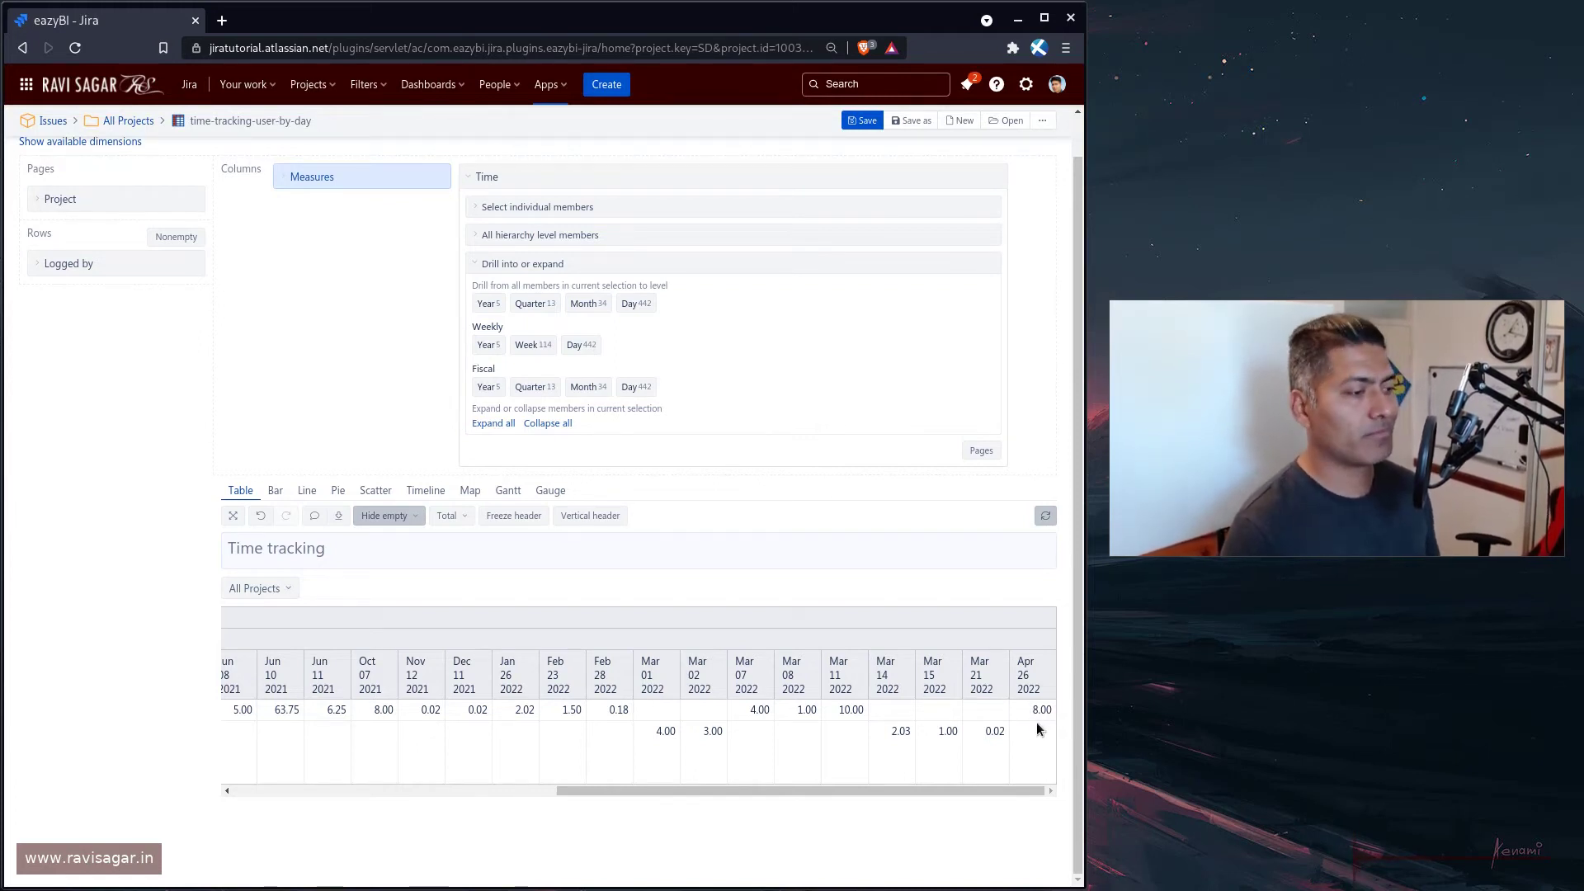
drag(914, 786, 529, 751)
Step: Move Project from Pages into Rows under Logged by, splitting hours into Android, Service desk, etc
click(468, 177)
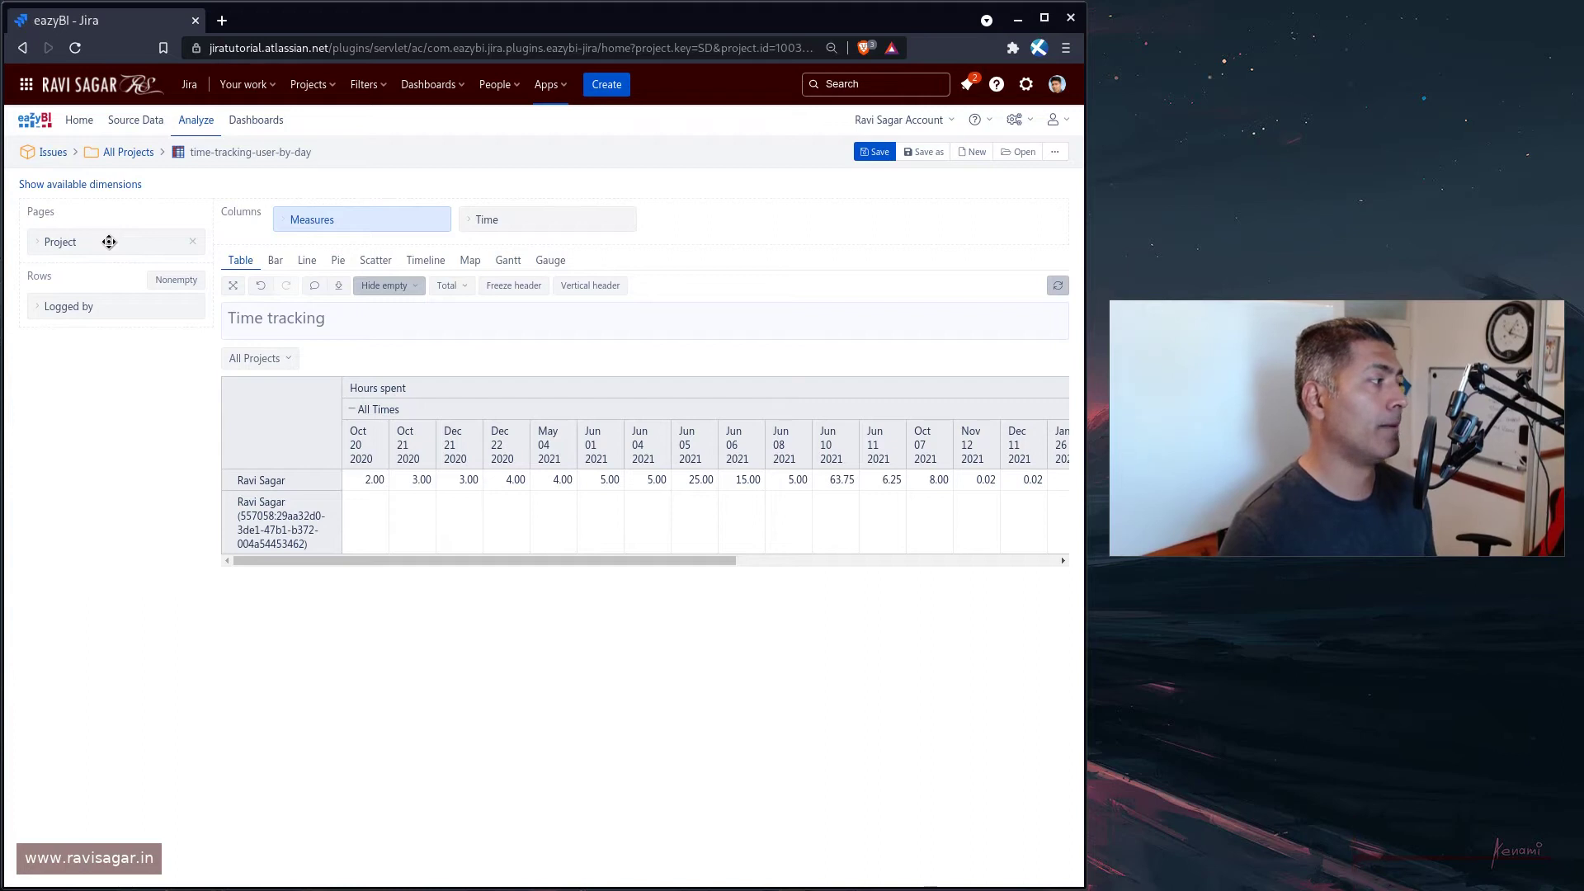
drag(109, 242, 102, 332)
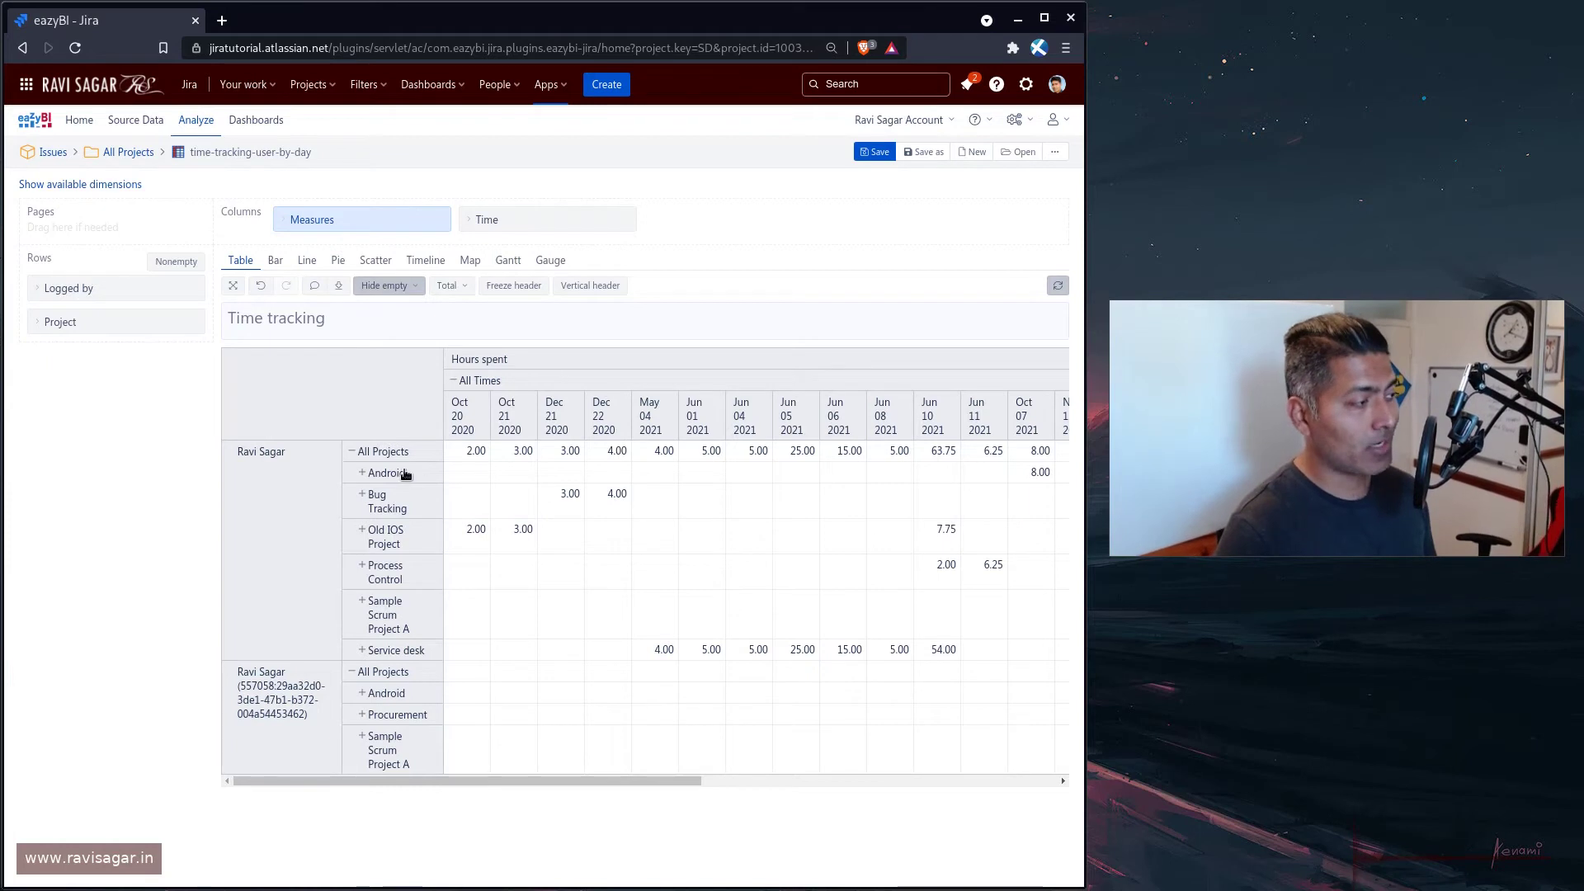
drag(563, 780, 503, 773)
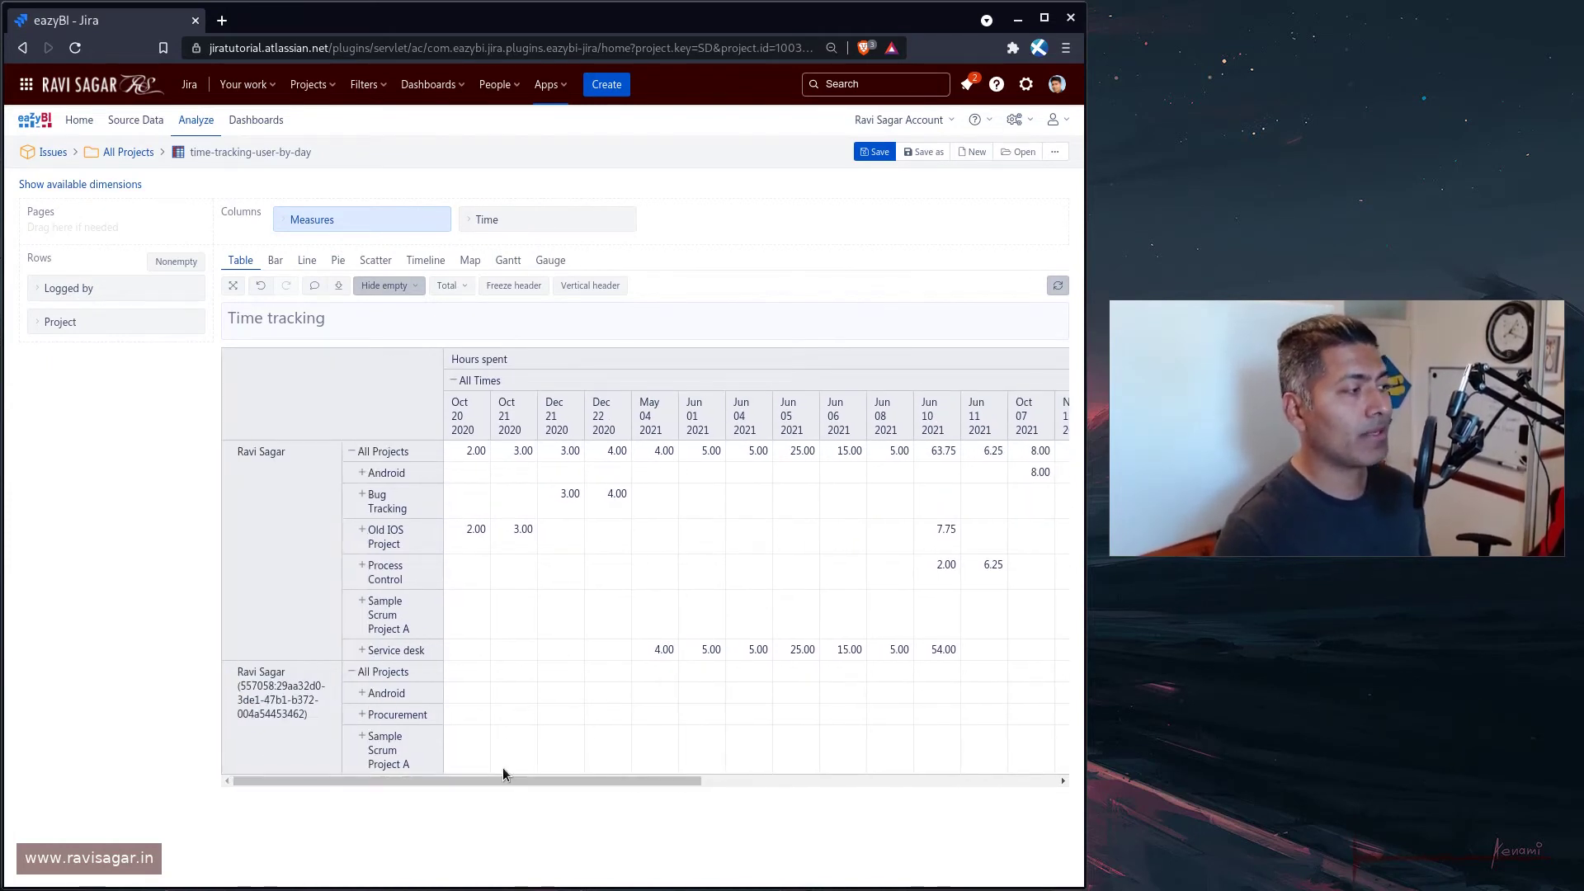
Step: Add a Total row and Total column, giving a grand total of 185.79 hours
click(459, 285)
click(474, 307)
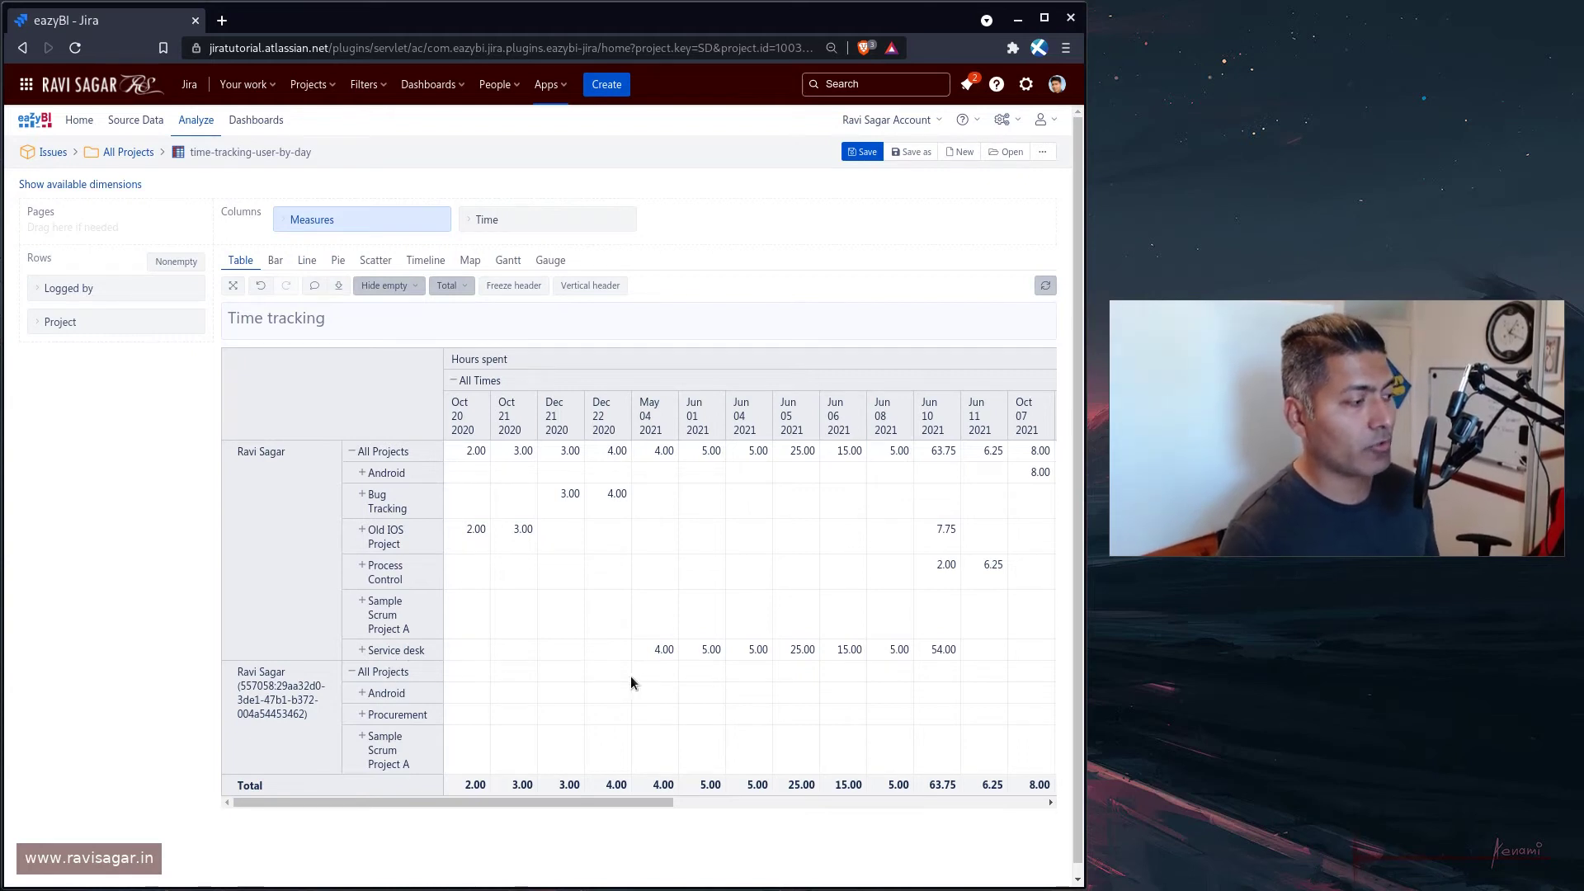
drag(556, 804, 996, 800)
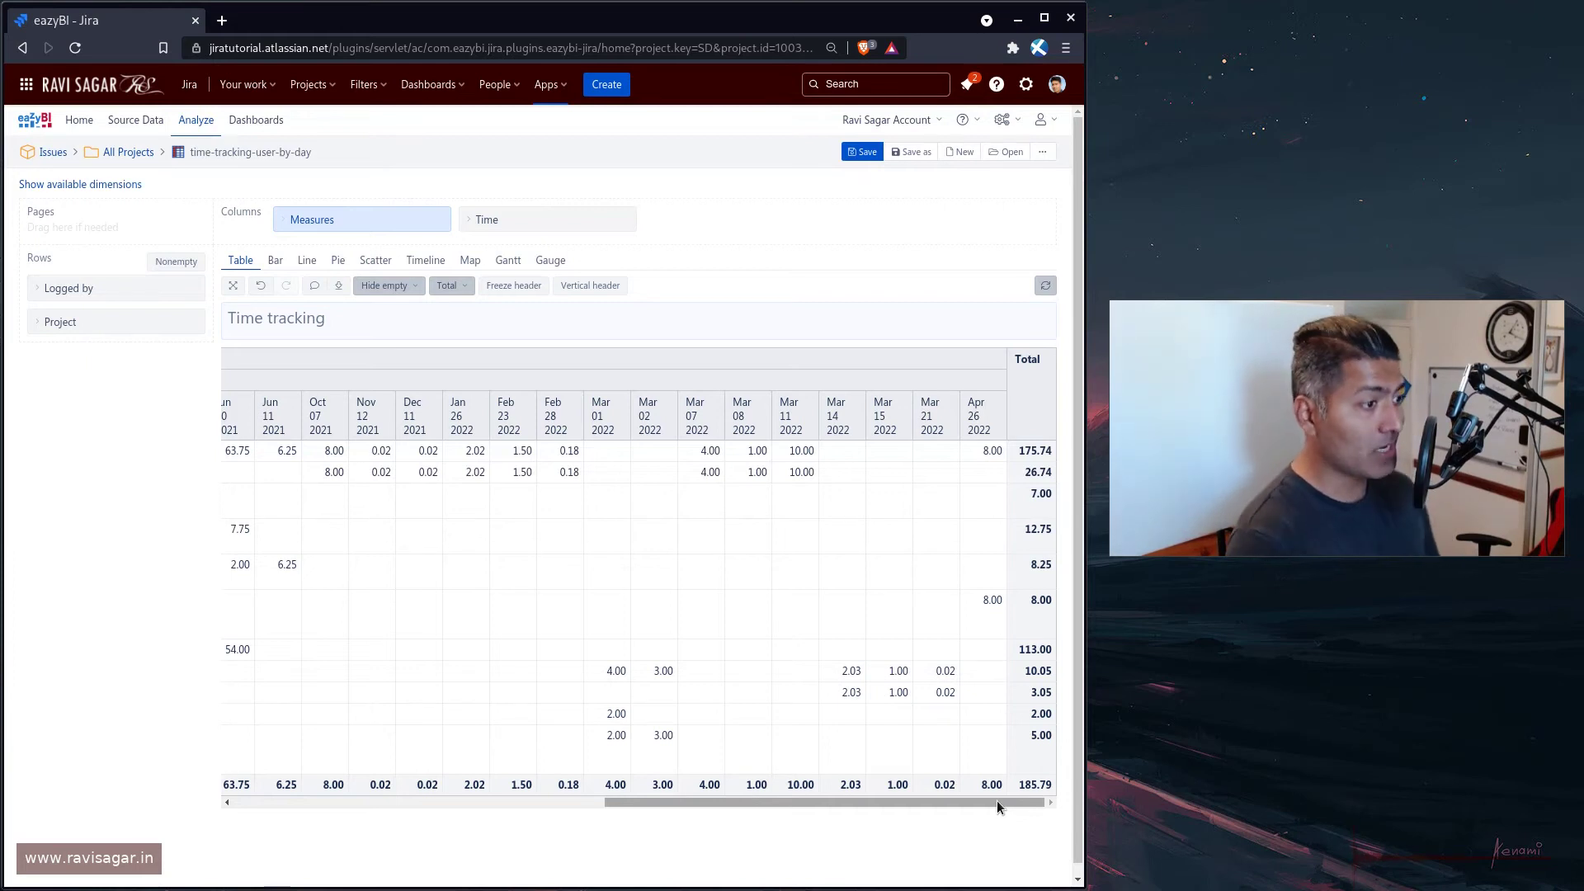
Step: Review the available measures list and scroll across the daily Hours spent table
click(280, 218)
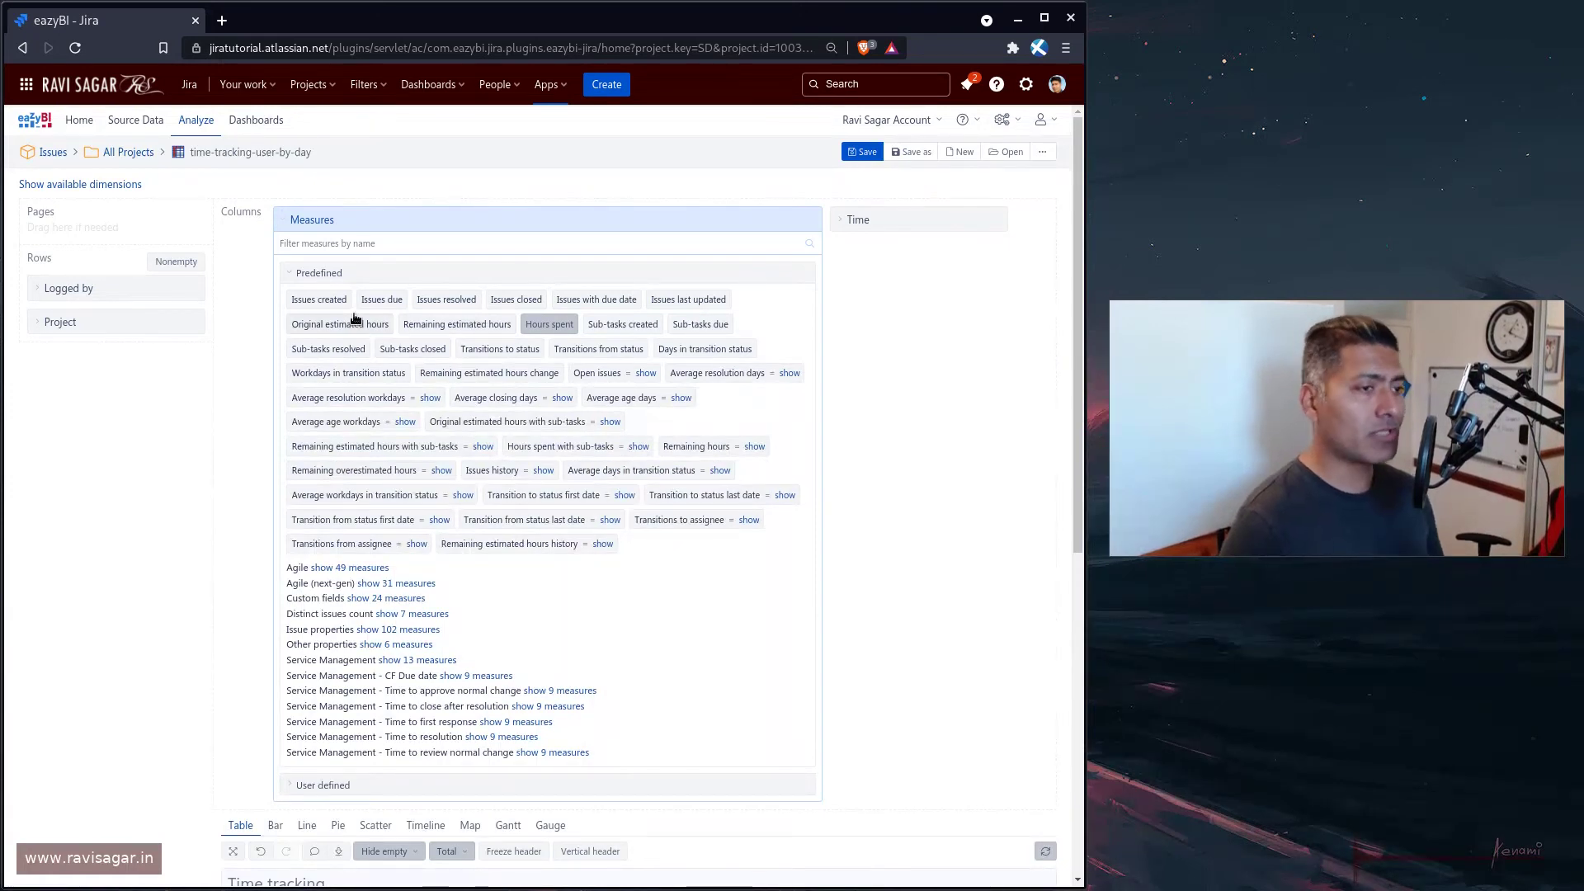
click(279, 221)
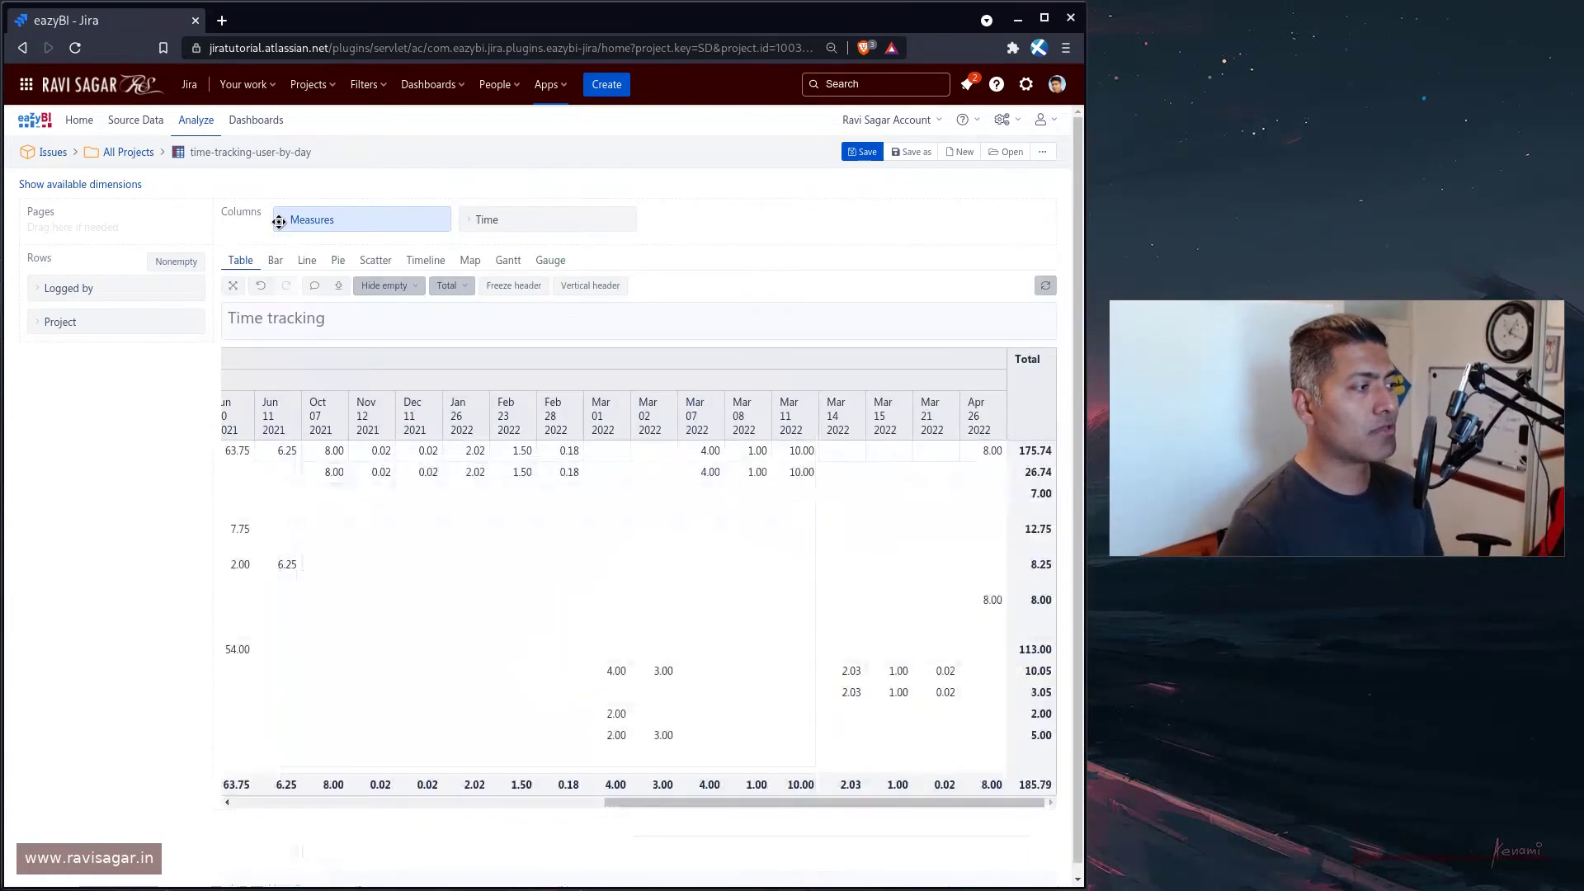
drag(657, 793, 360, 793)
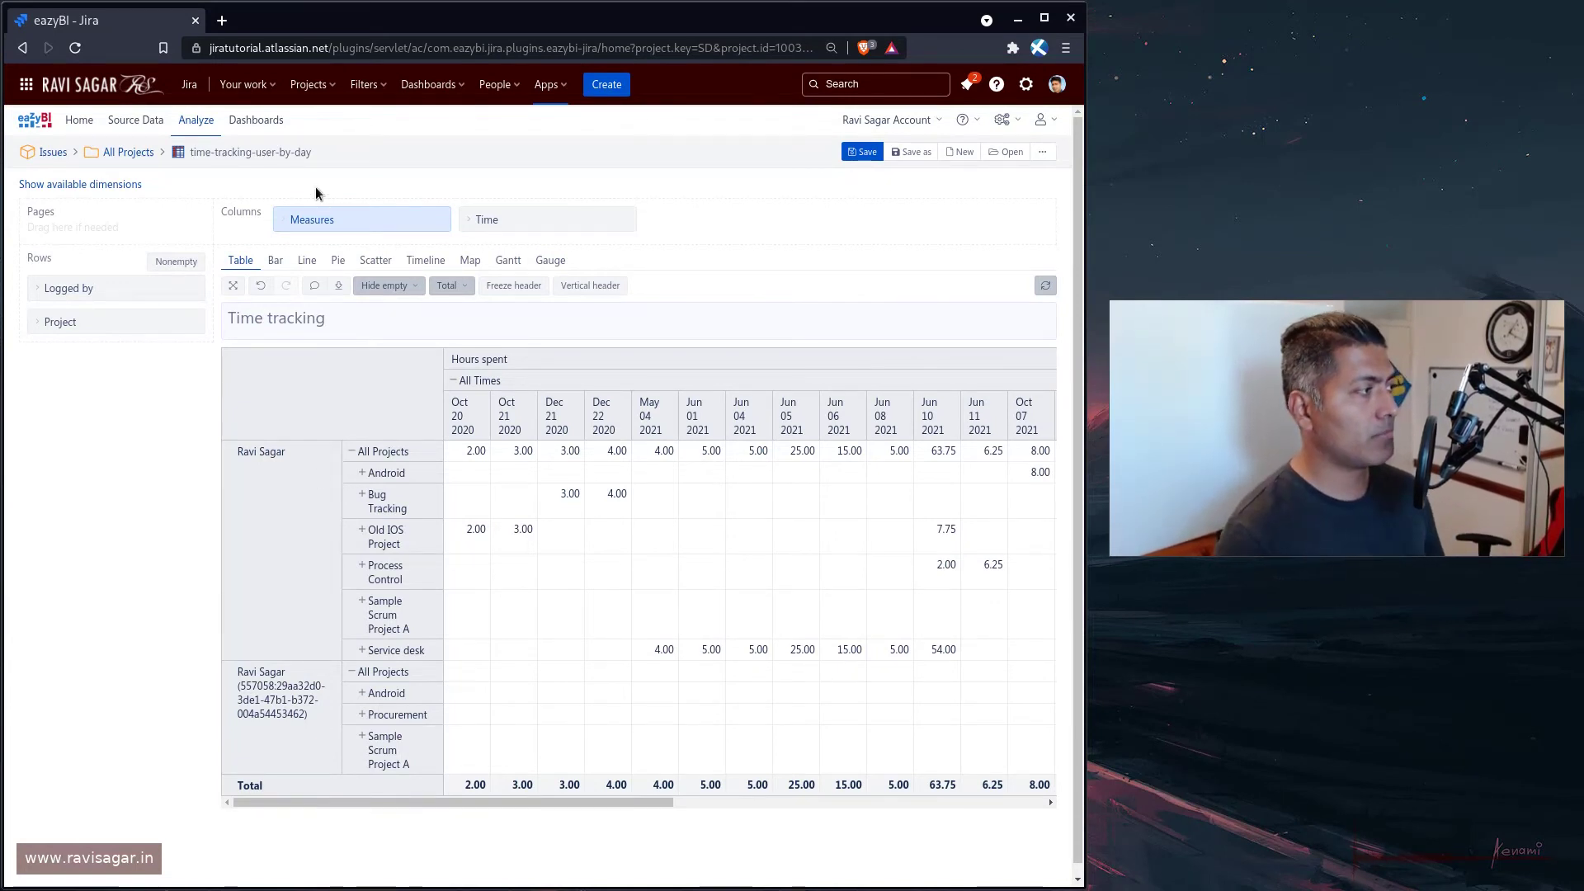
click(285, 212)
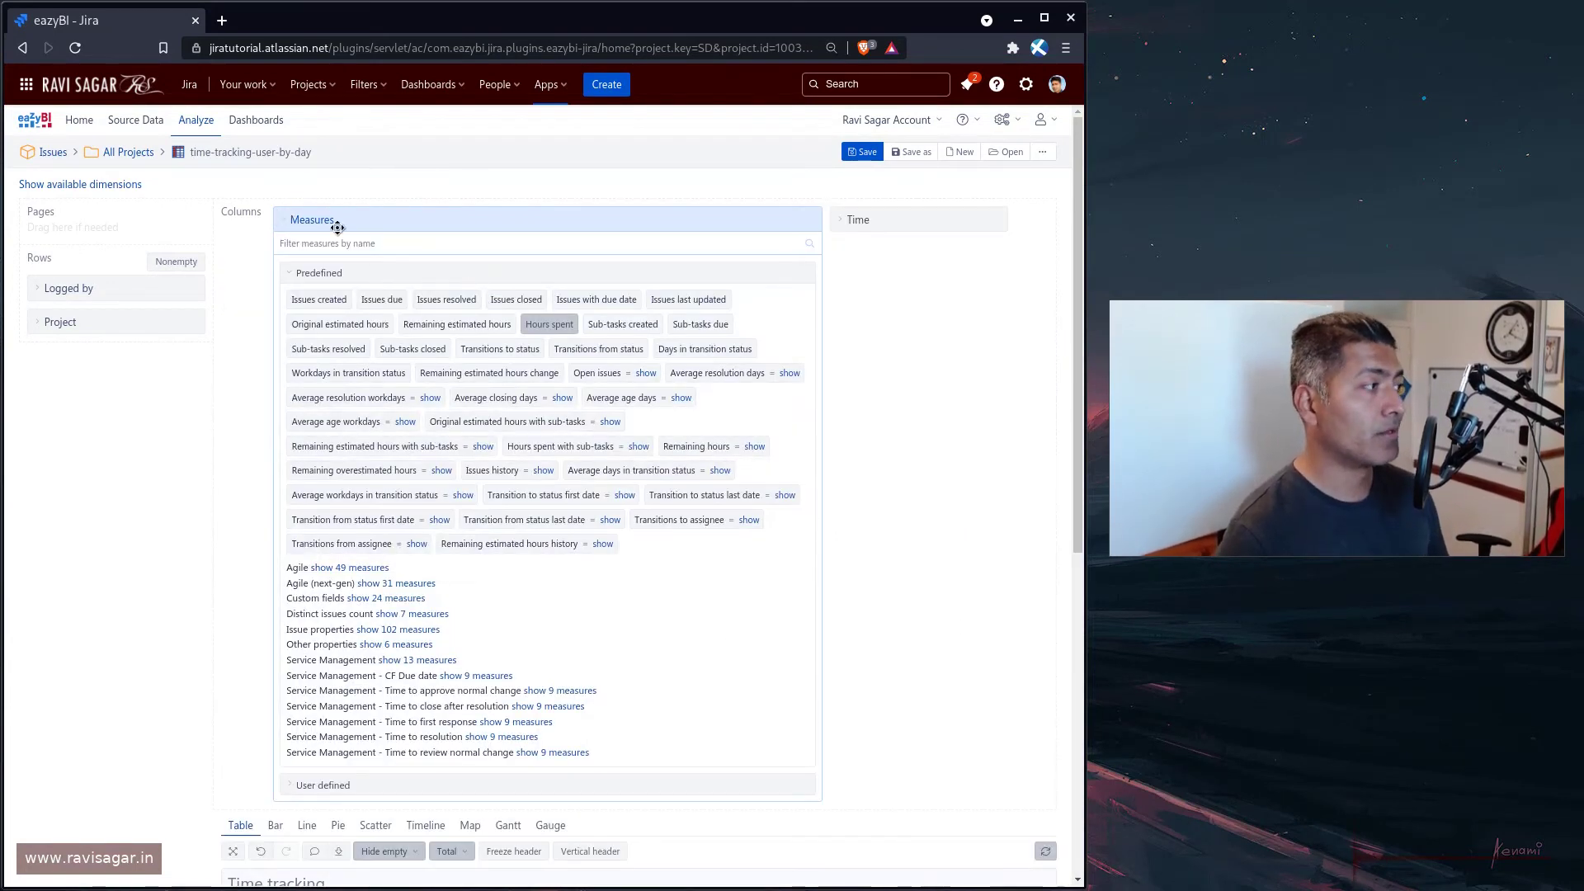
click(282, 218)
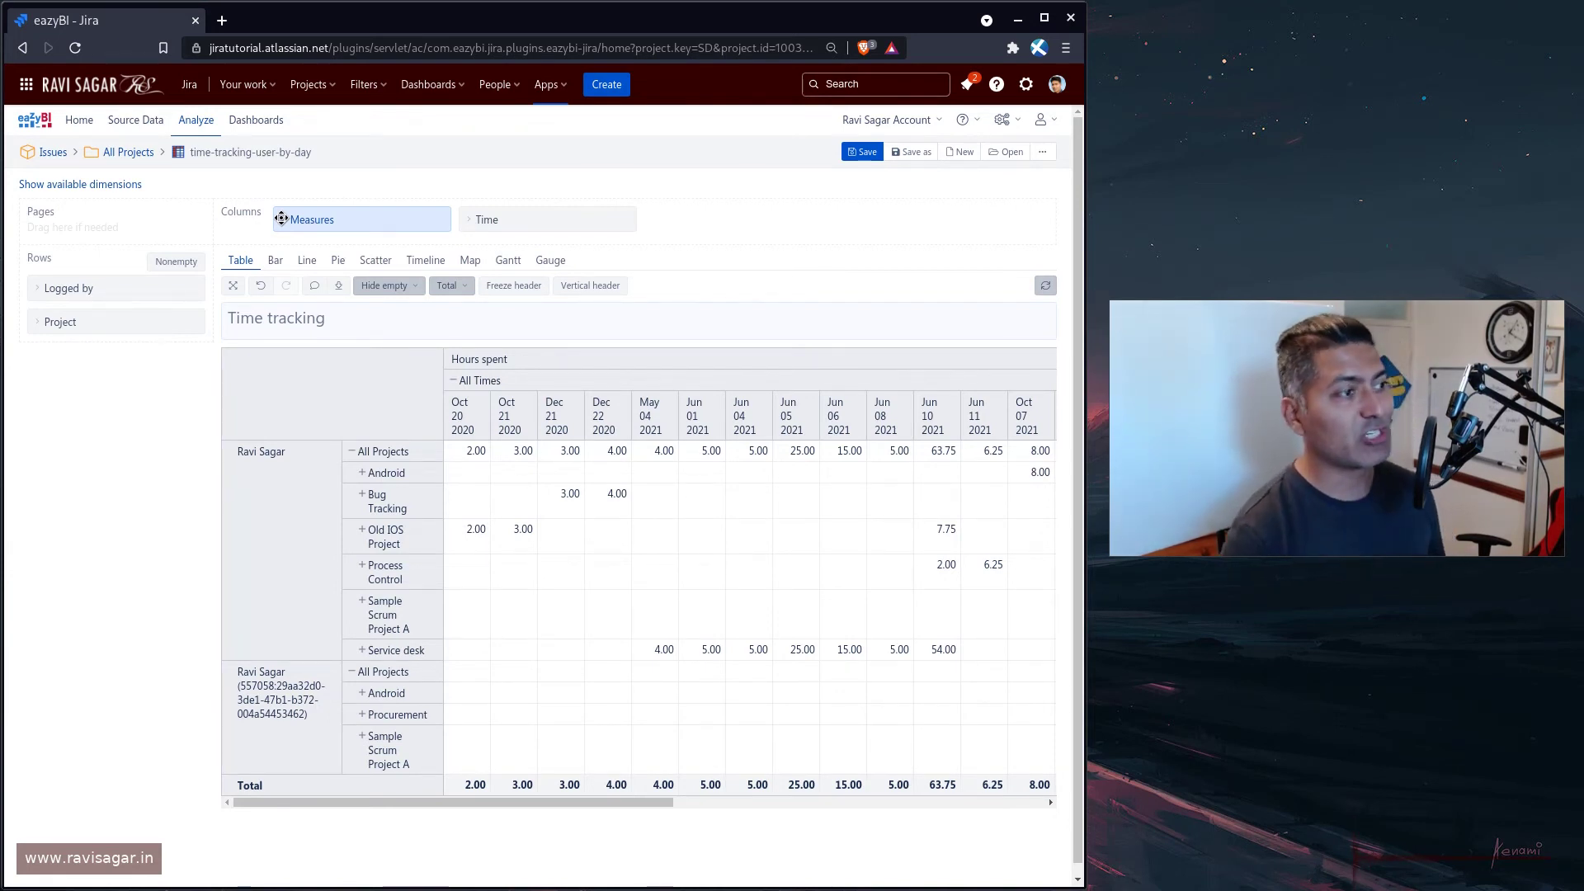
Step: Save the report, create and save a new 'Time tracking' dashboard, and start adding a report
click(868, 153)
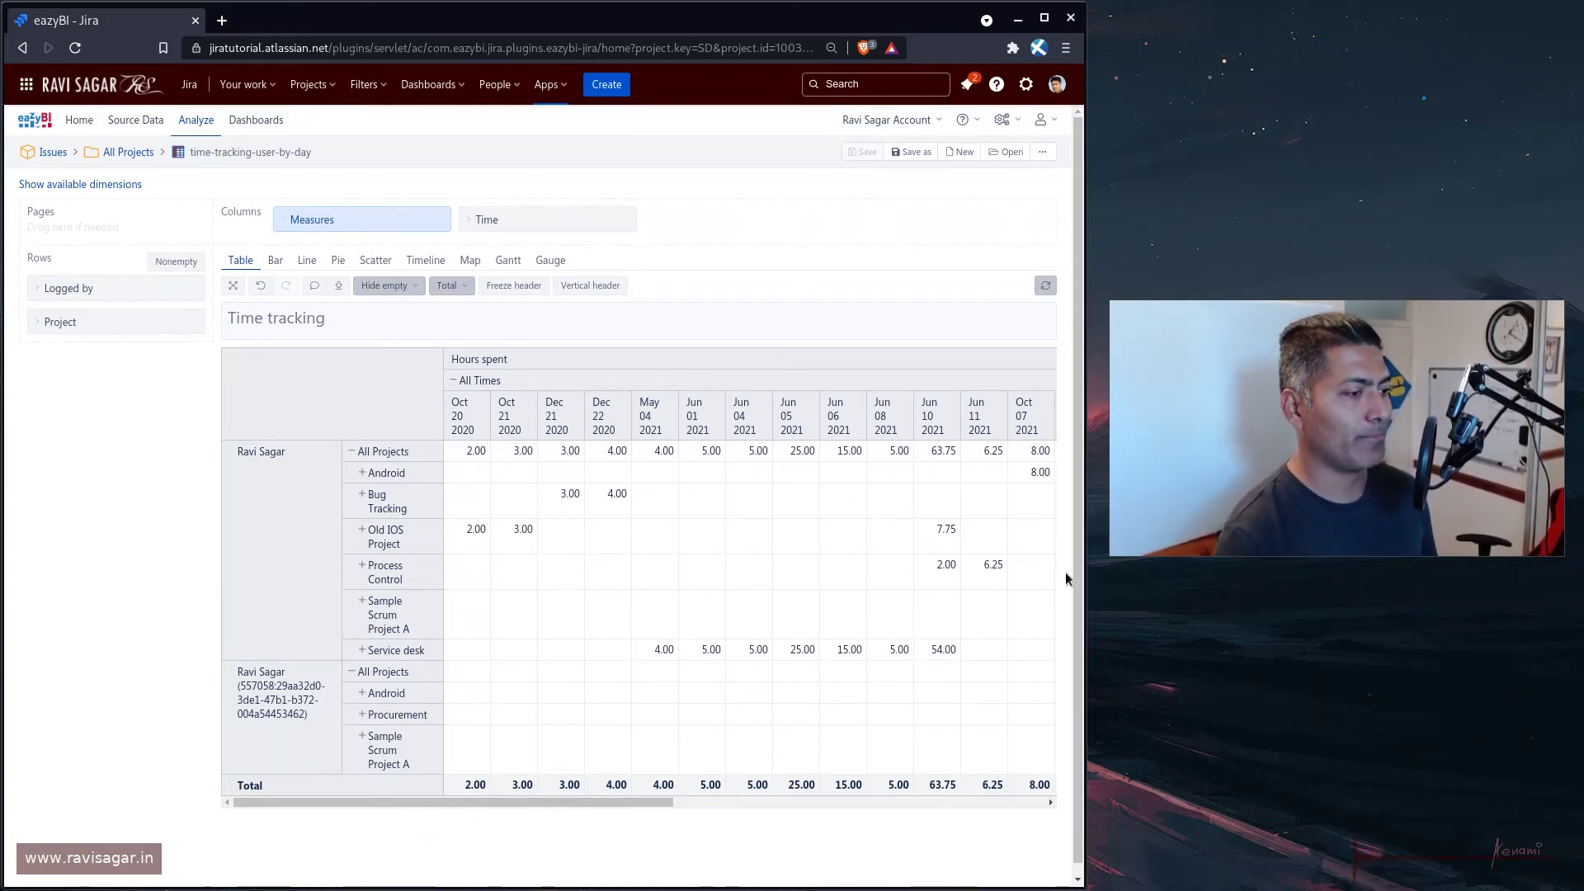
click(277, 122)
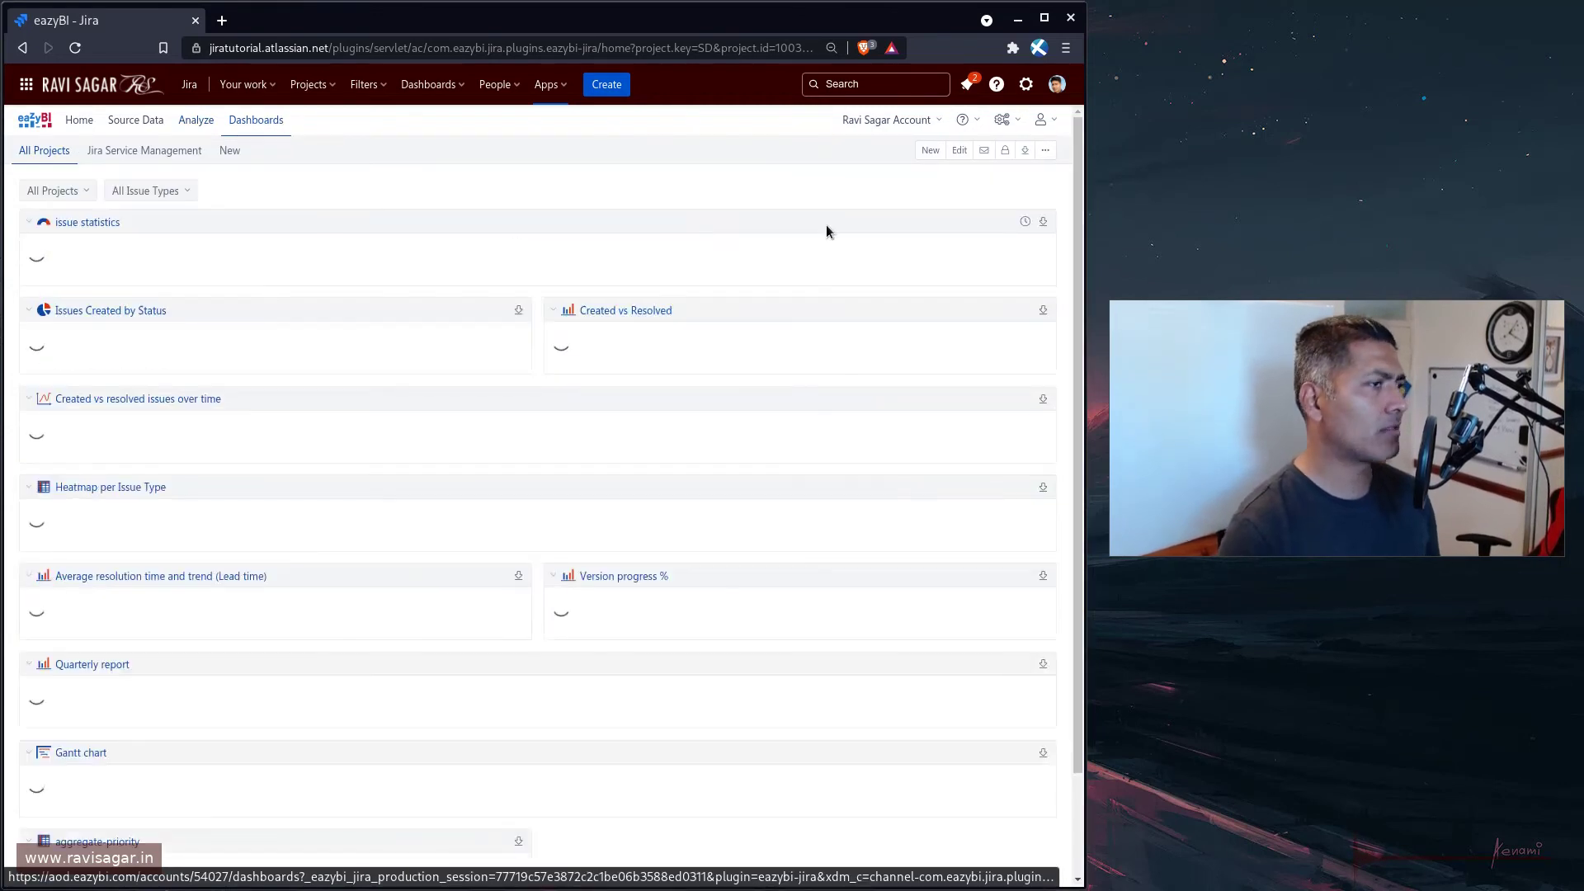
click(957, 153)
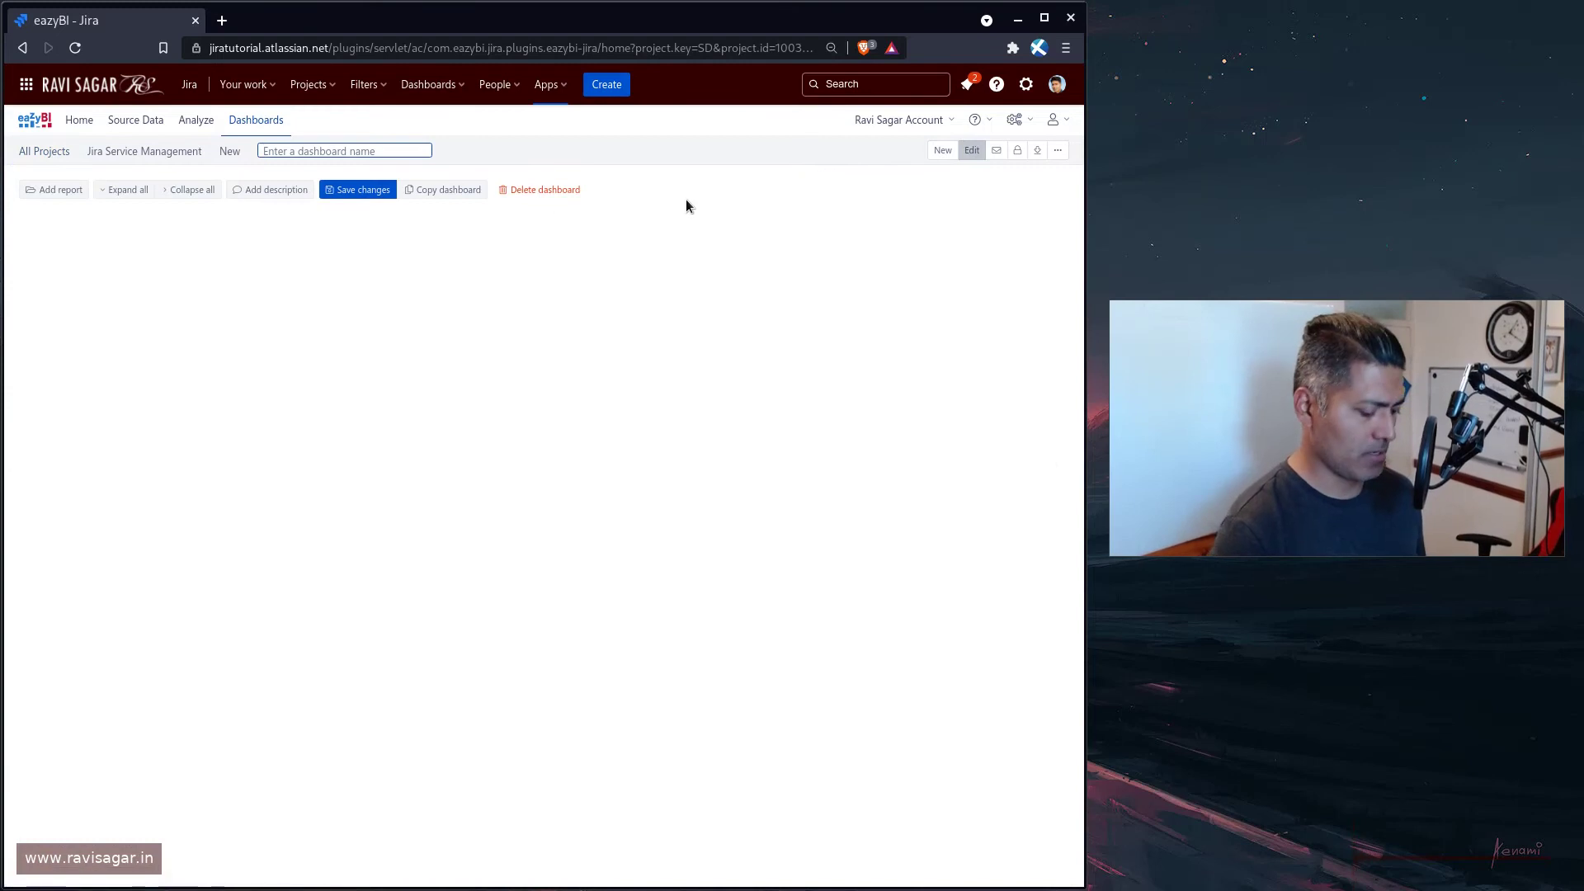
text(Time )
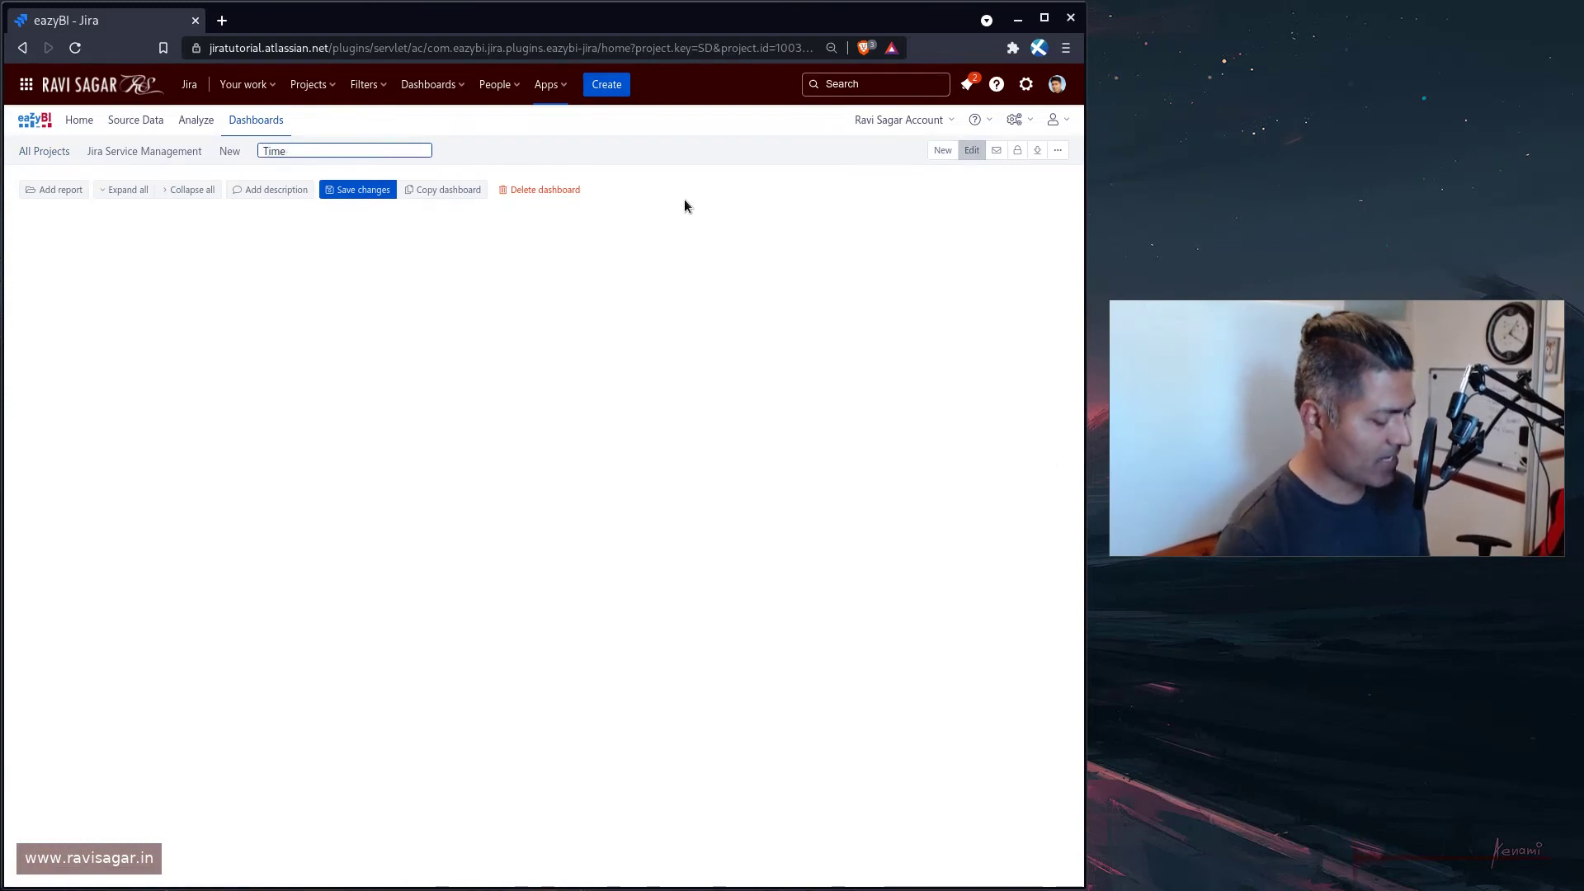
text(tracking)
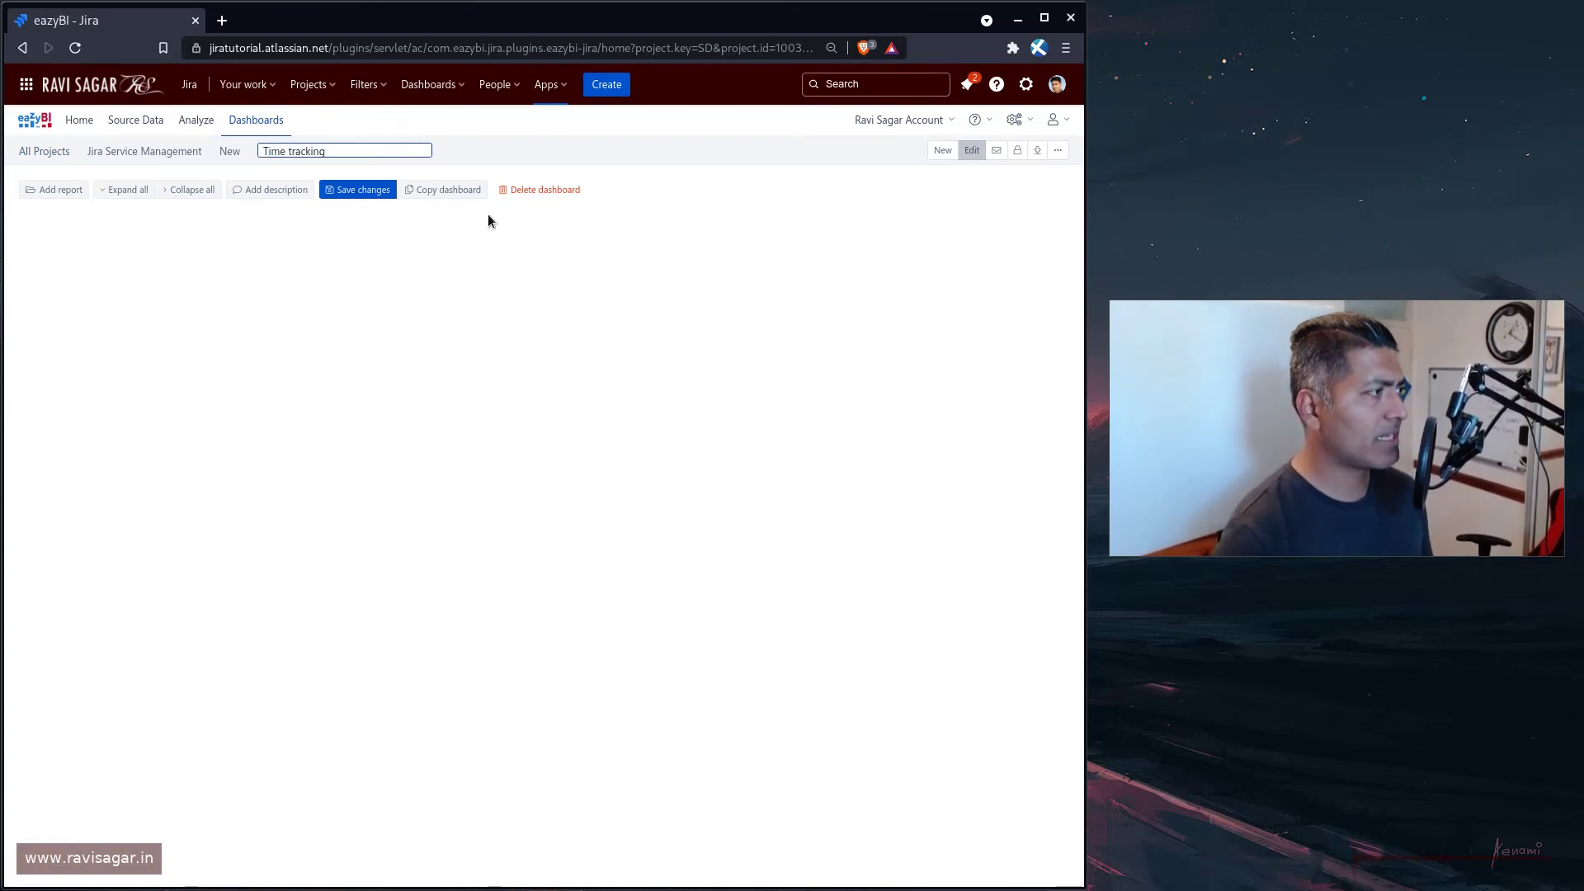
click(370, 190)
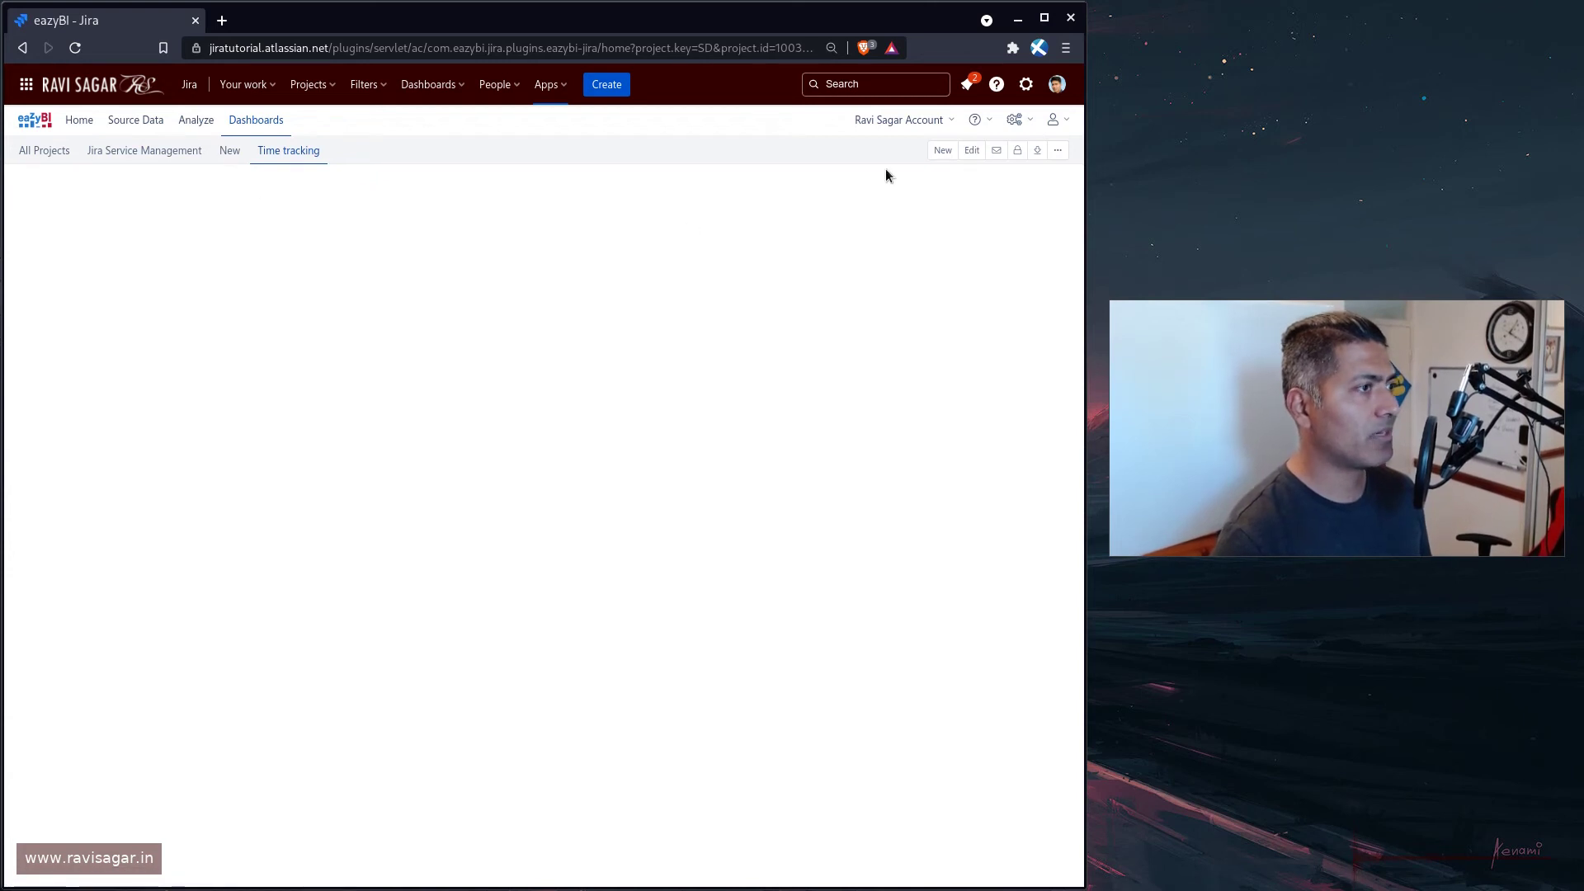
click(971, 150)
click(64, 192)
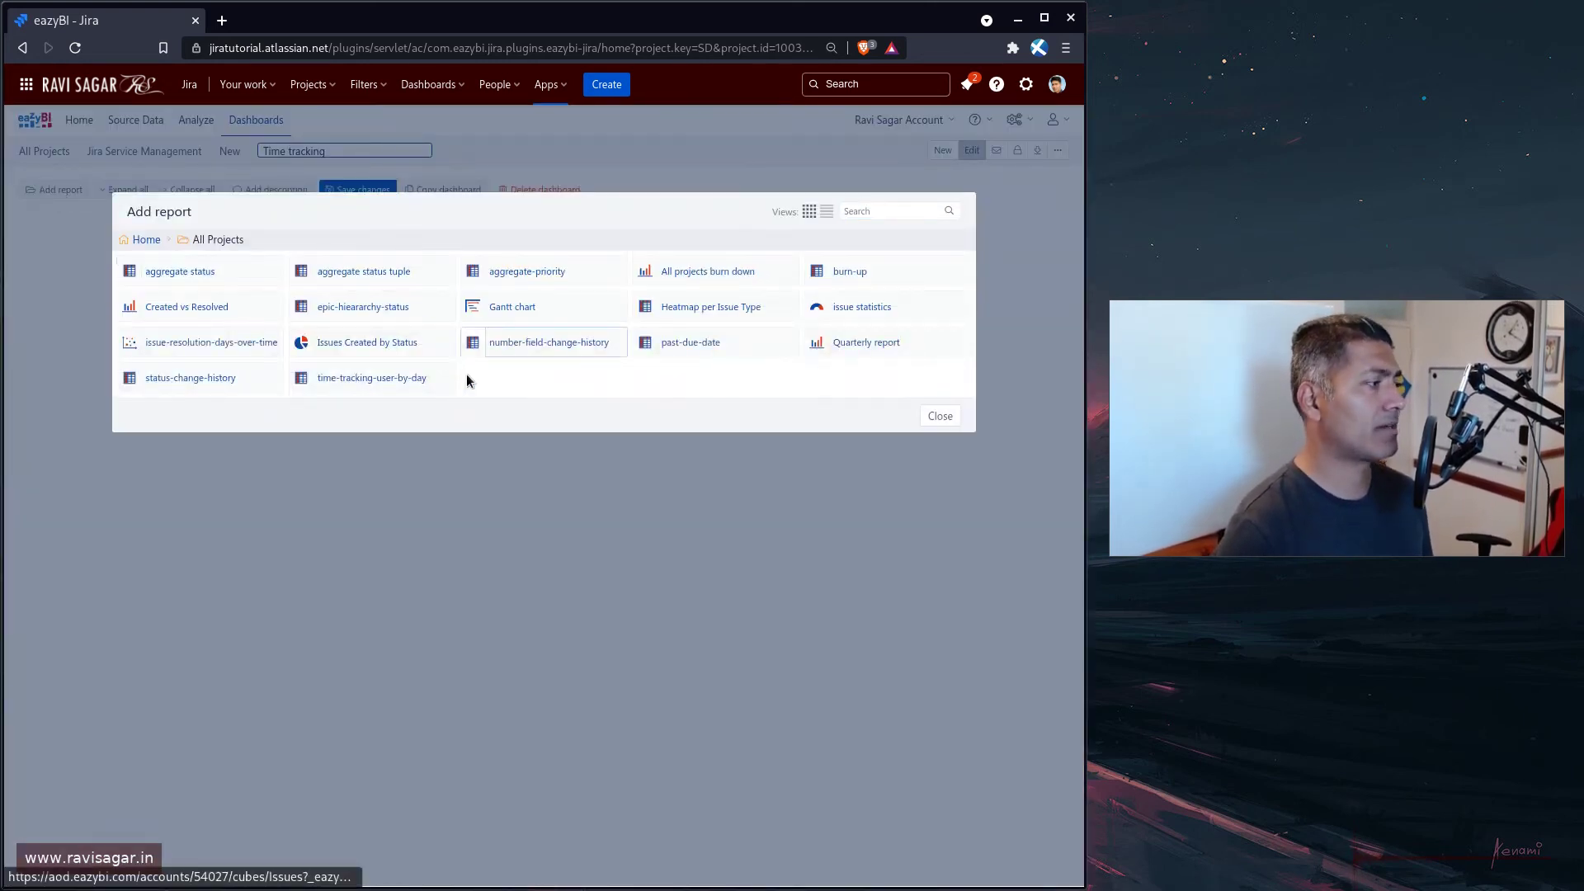
Step: Place the time-tracking-user-by-day report on the Time tracking dashboard and save it
click(372, 381)
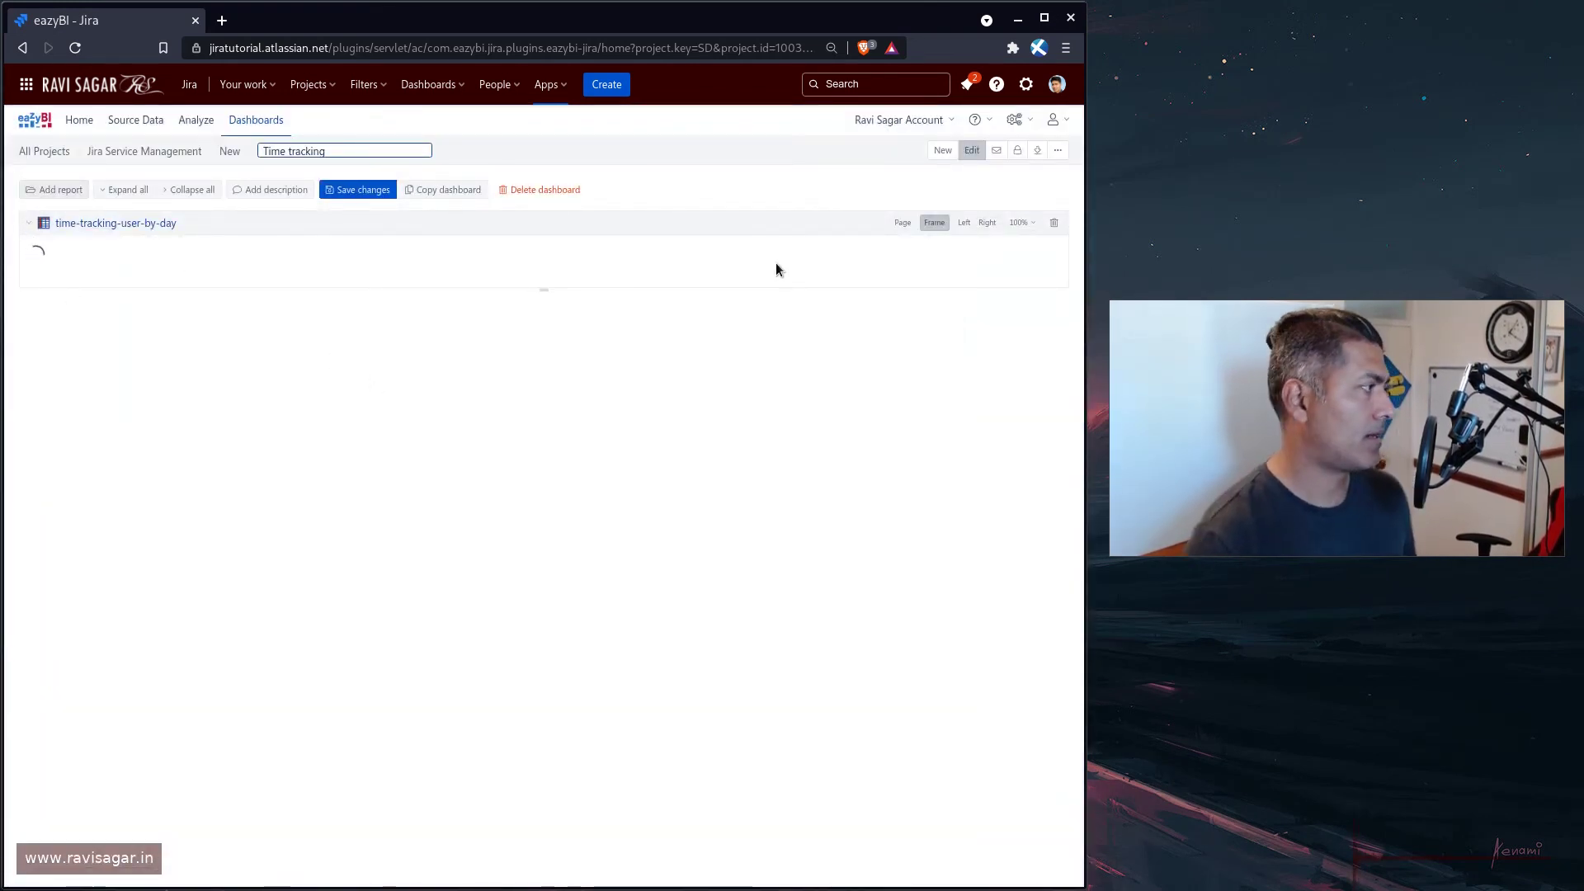
click(355, 188)
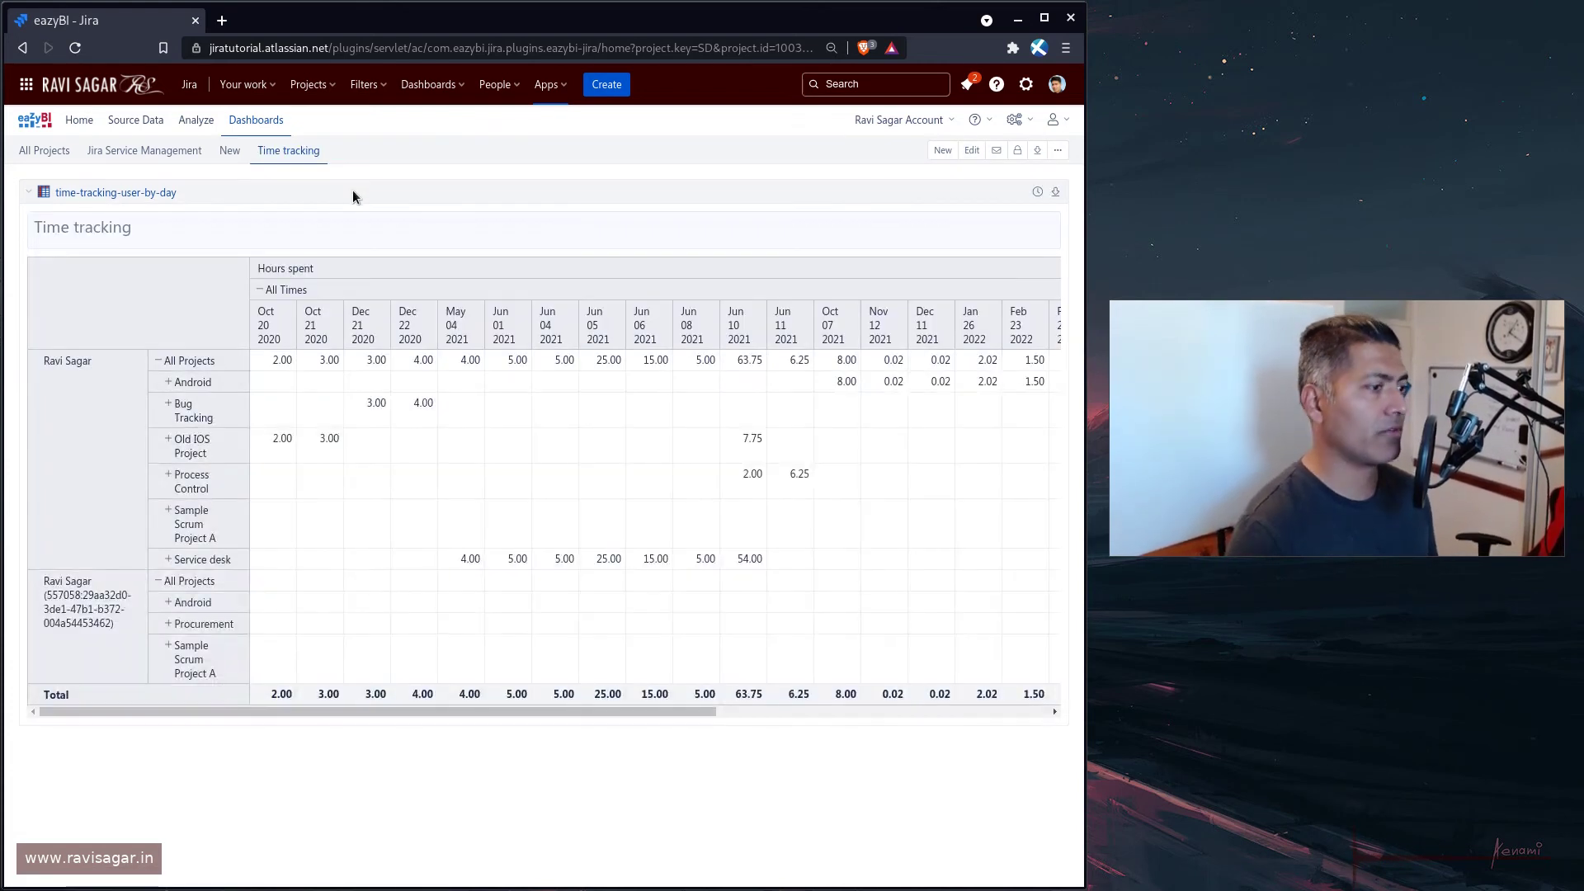
drag(584, 709, 465, 688)
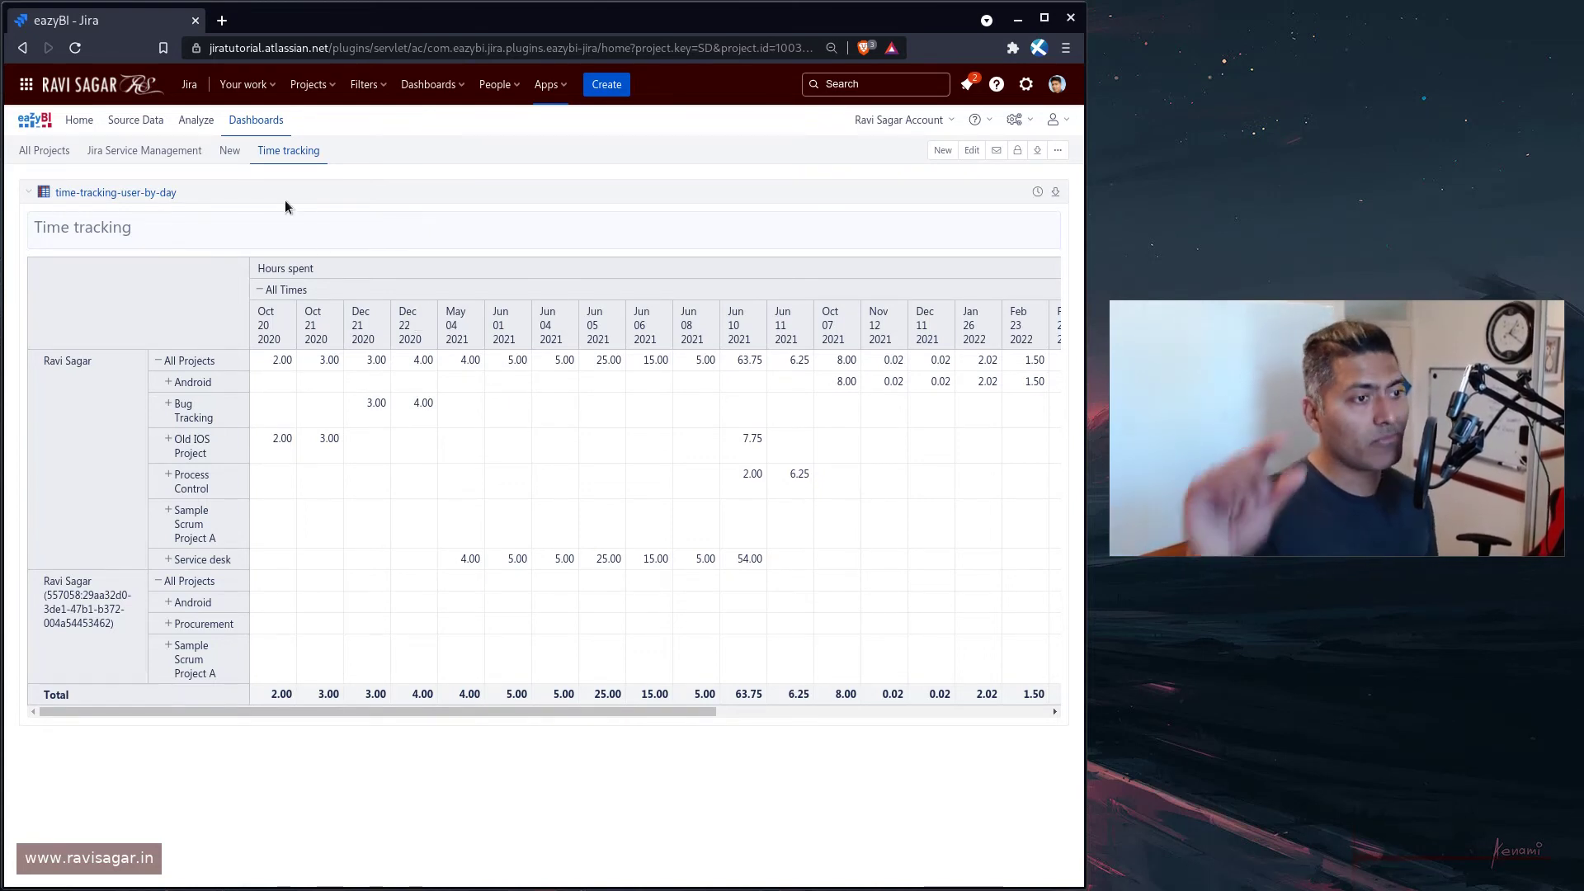
Step: Inspect the report's dimensions in Analyze, then return to the Time tracking dashboard
click(118, 193)
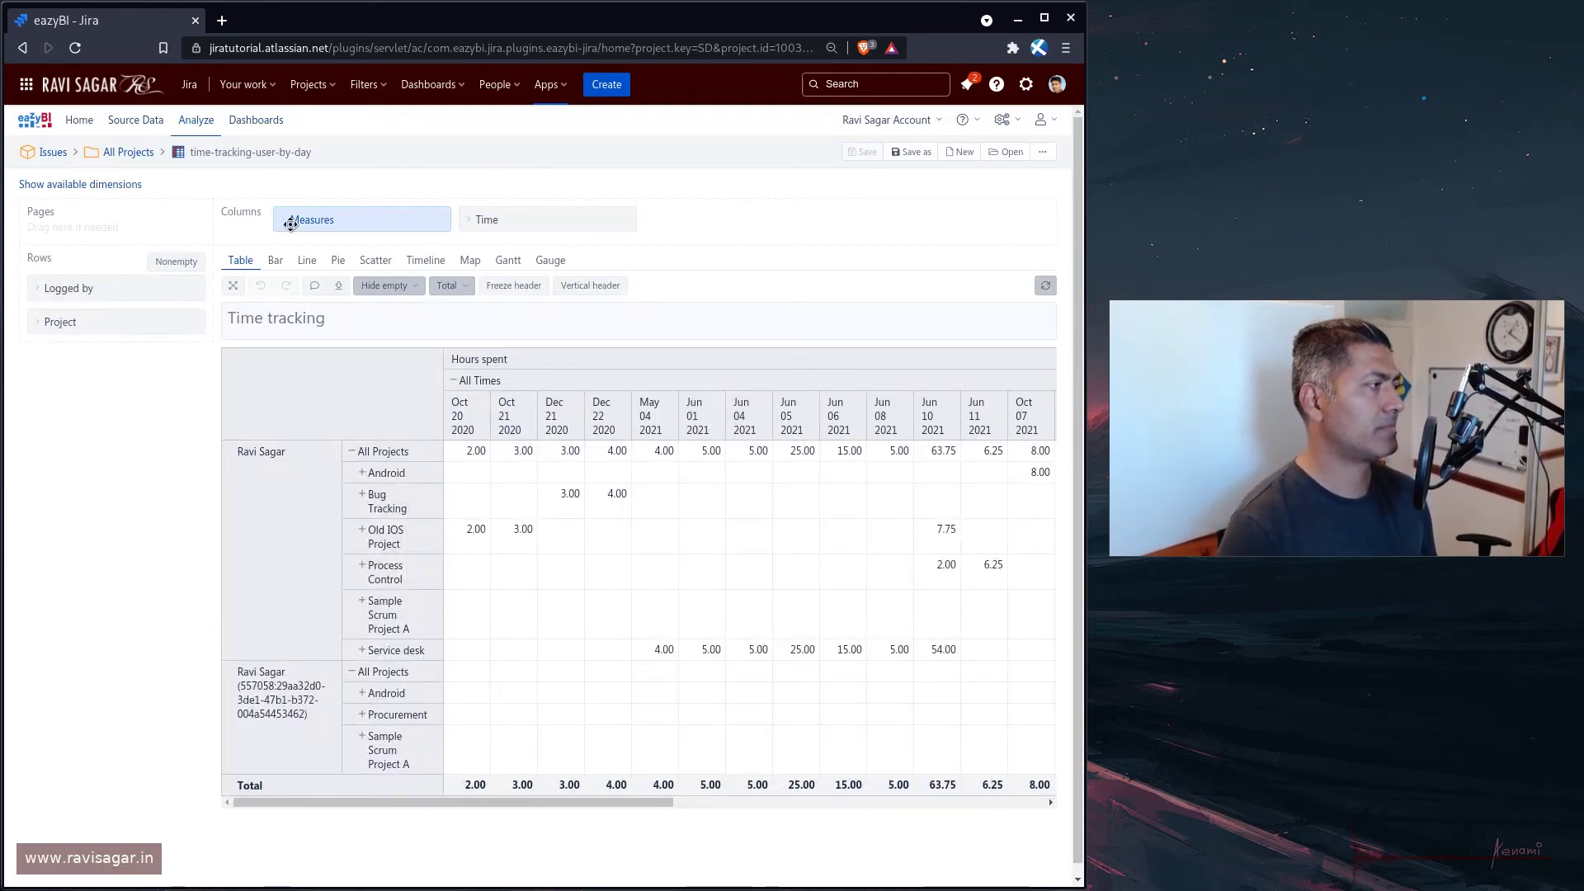
click(57, 186)
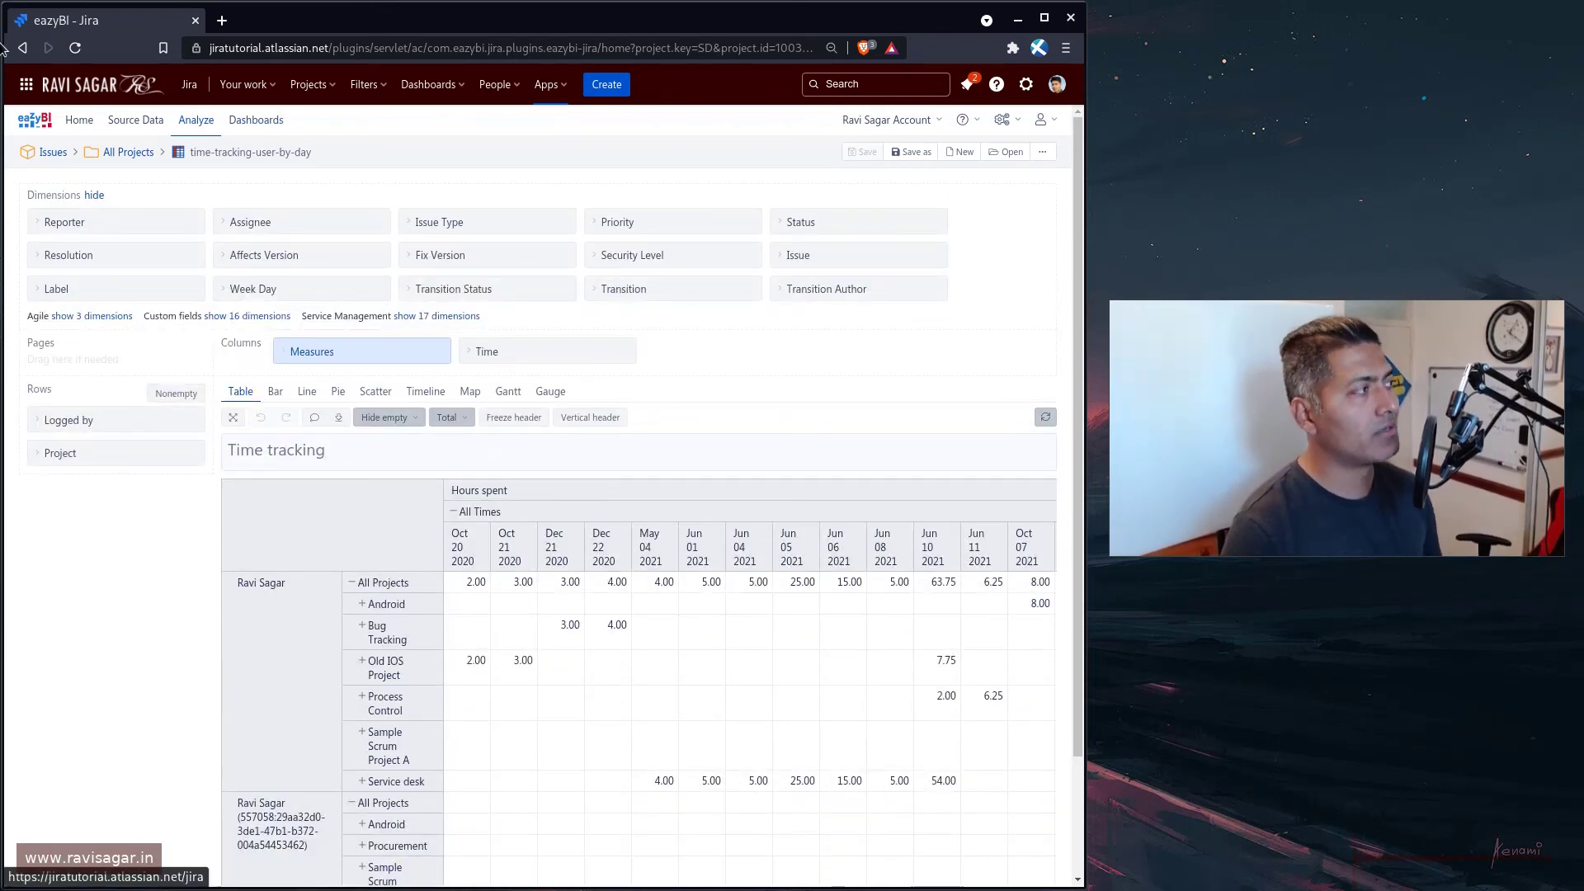
click(257, 122)
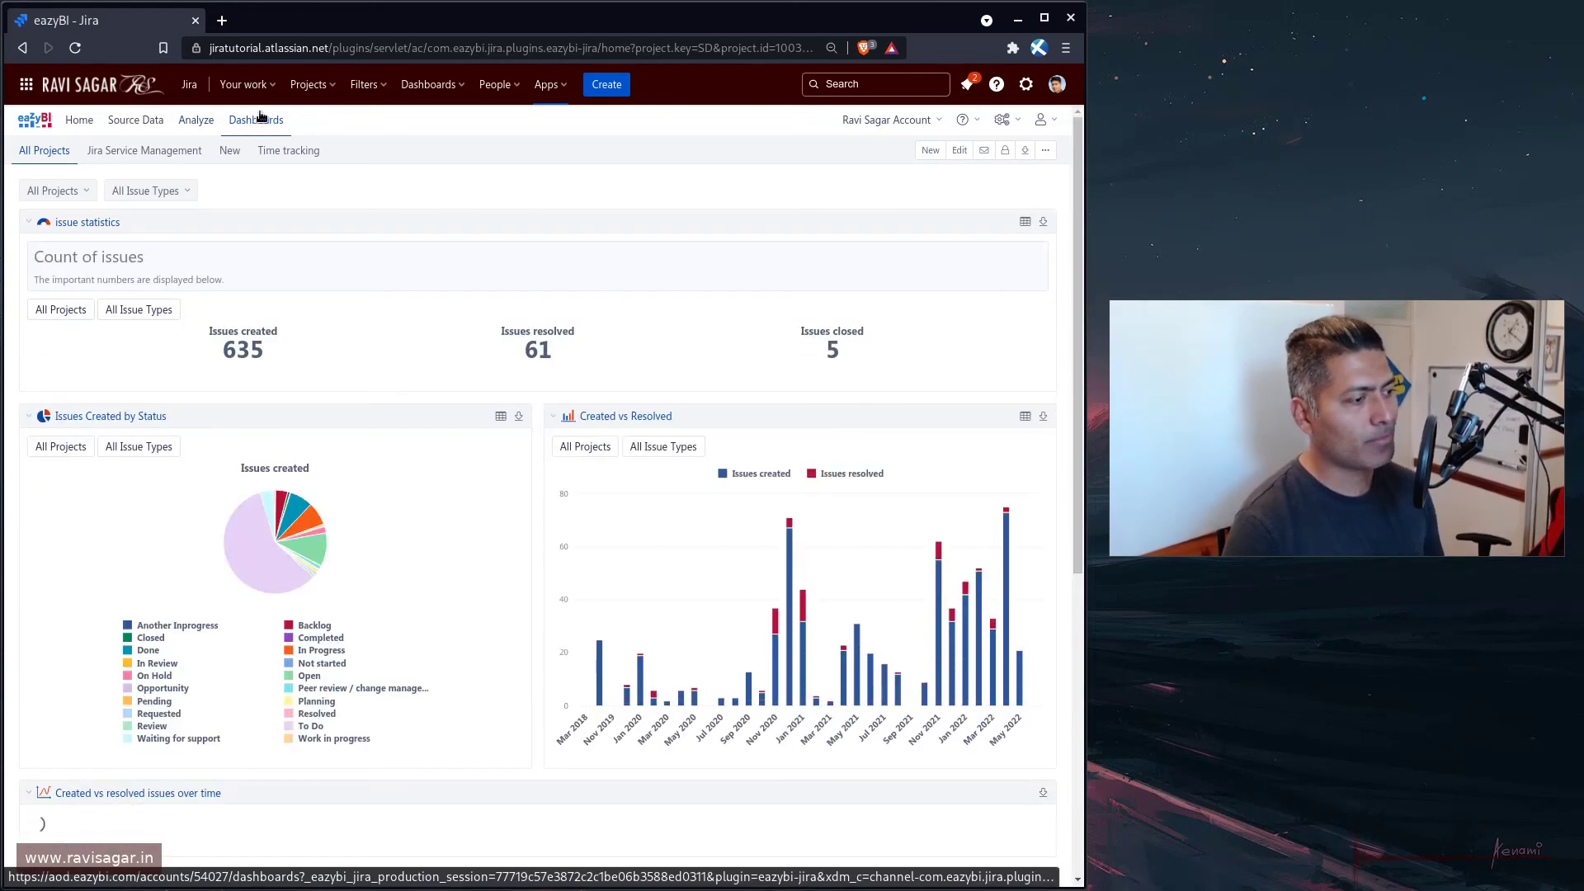
click(282, 158)
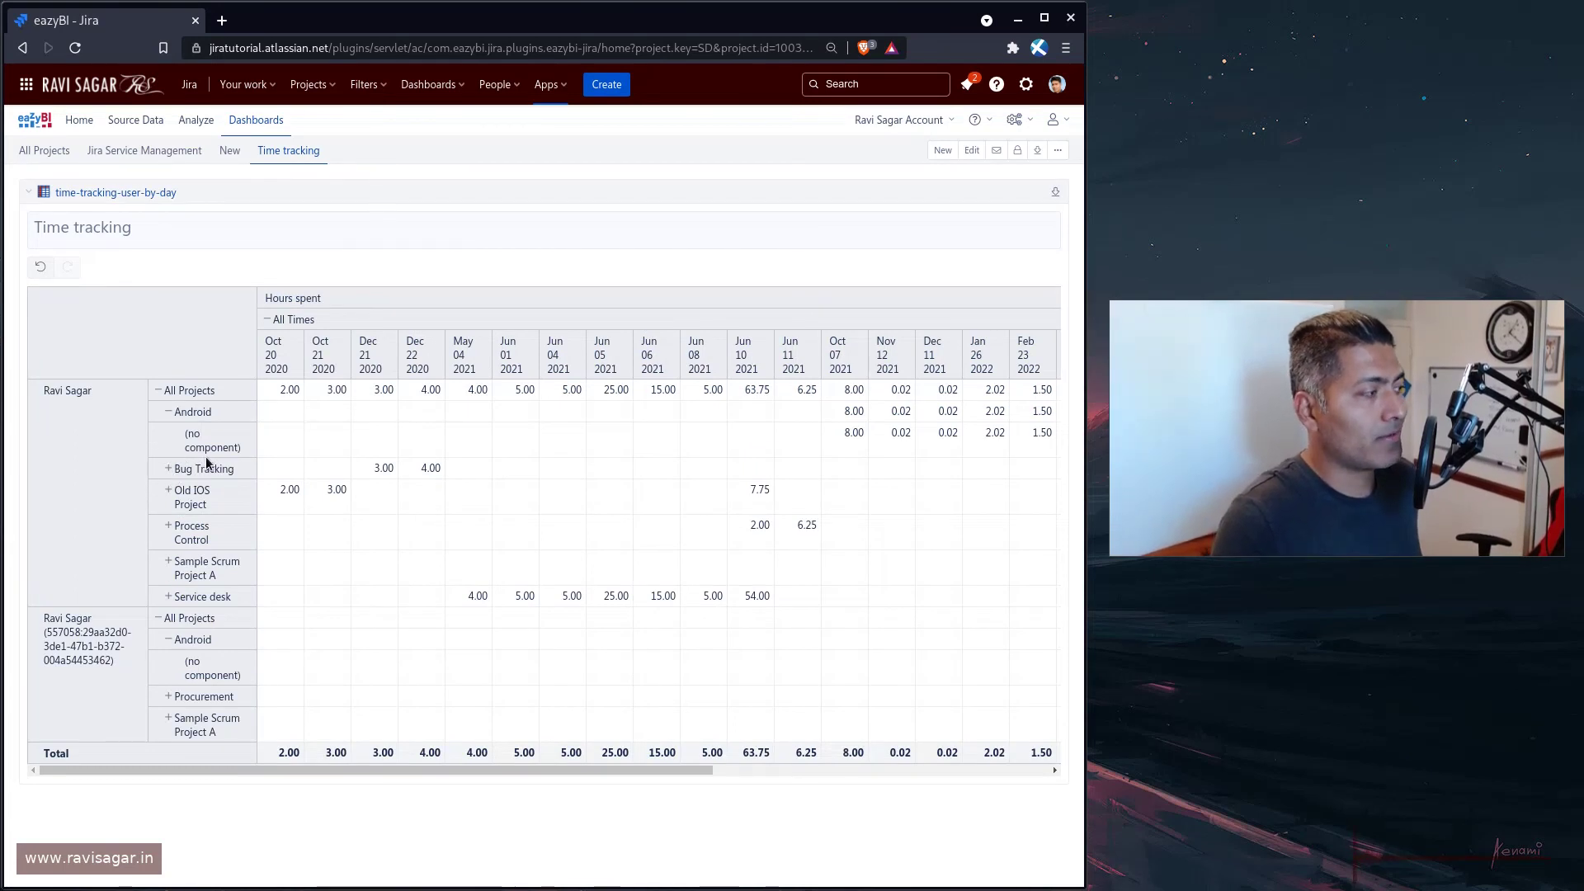
Step: Collapse the Android rows and drill through the worklogs behind Service desk's 54.00 hours on Jun 10, 2021
click(857, 437)
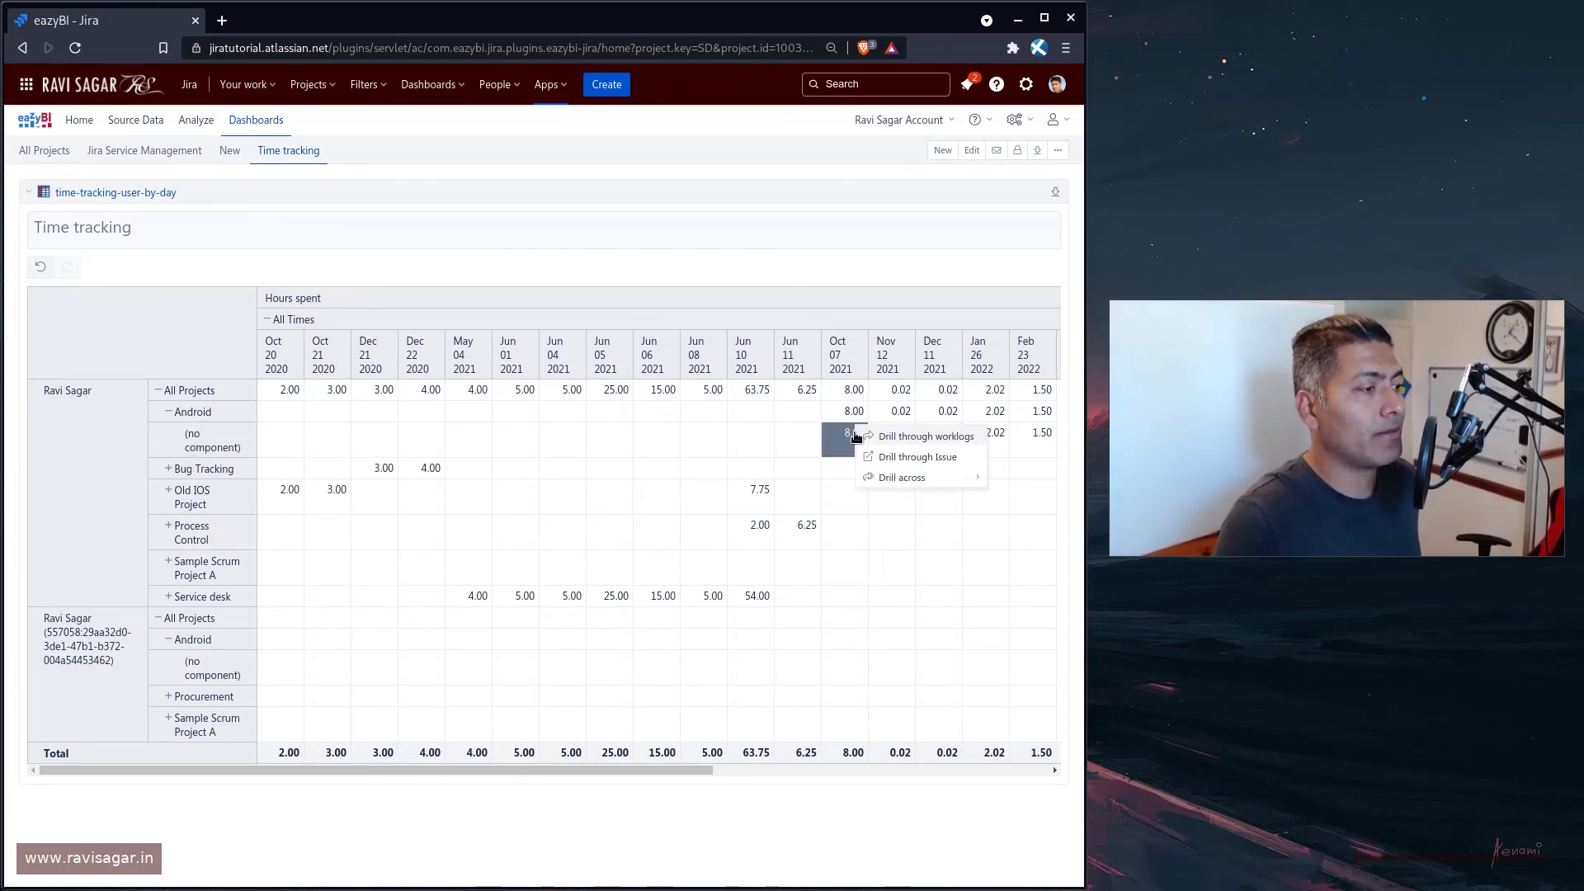
click(167, 413)
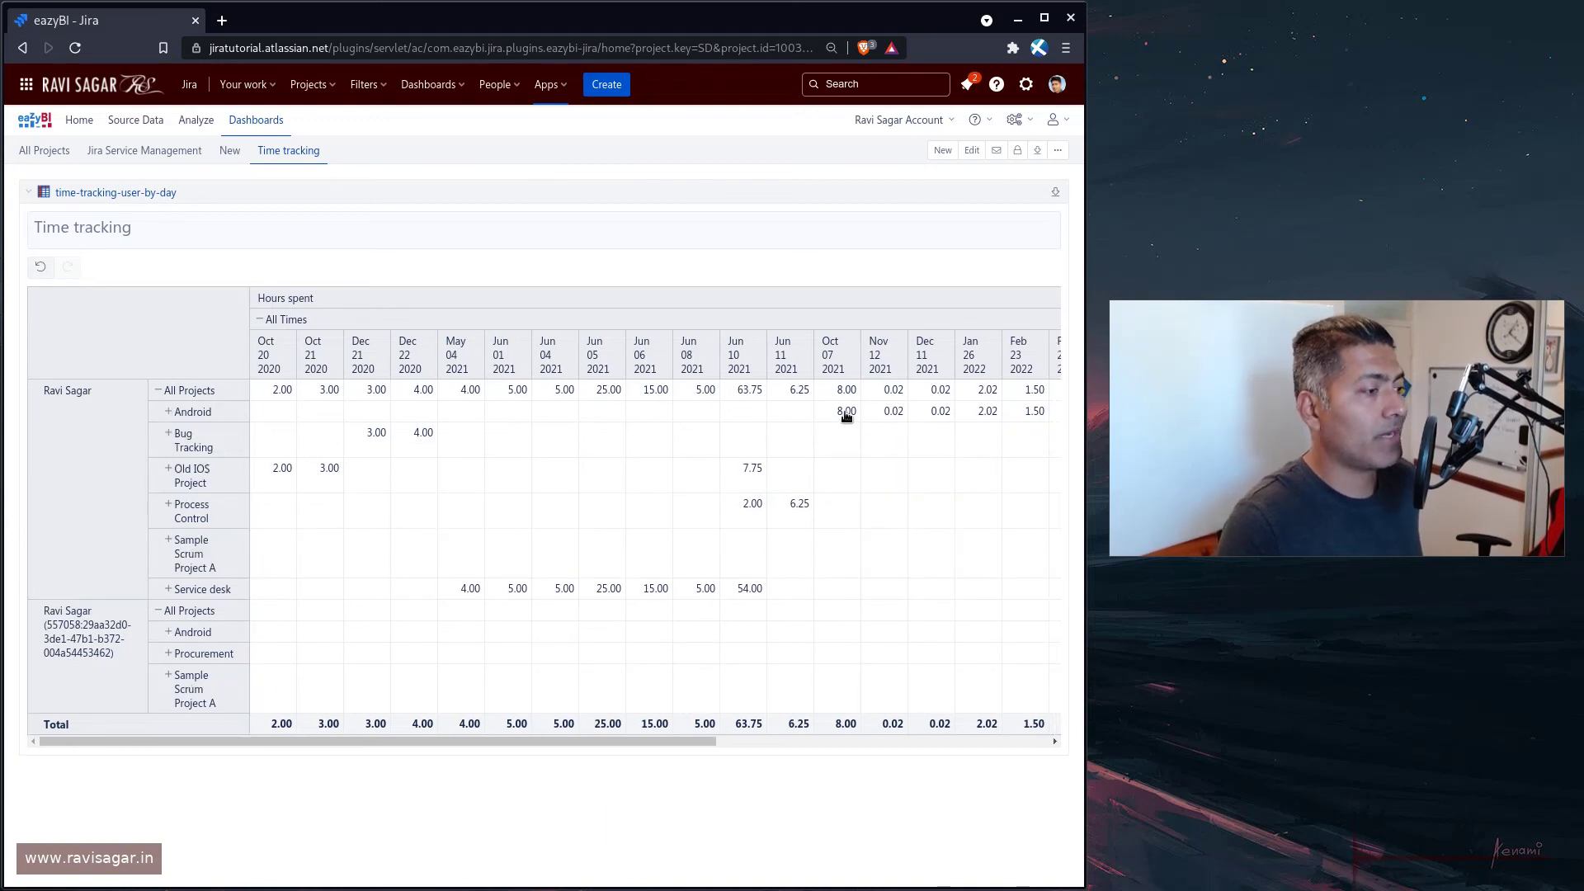
click(746, 591)
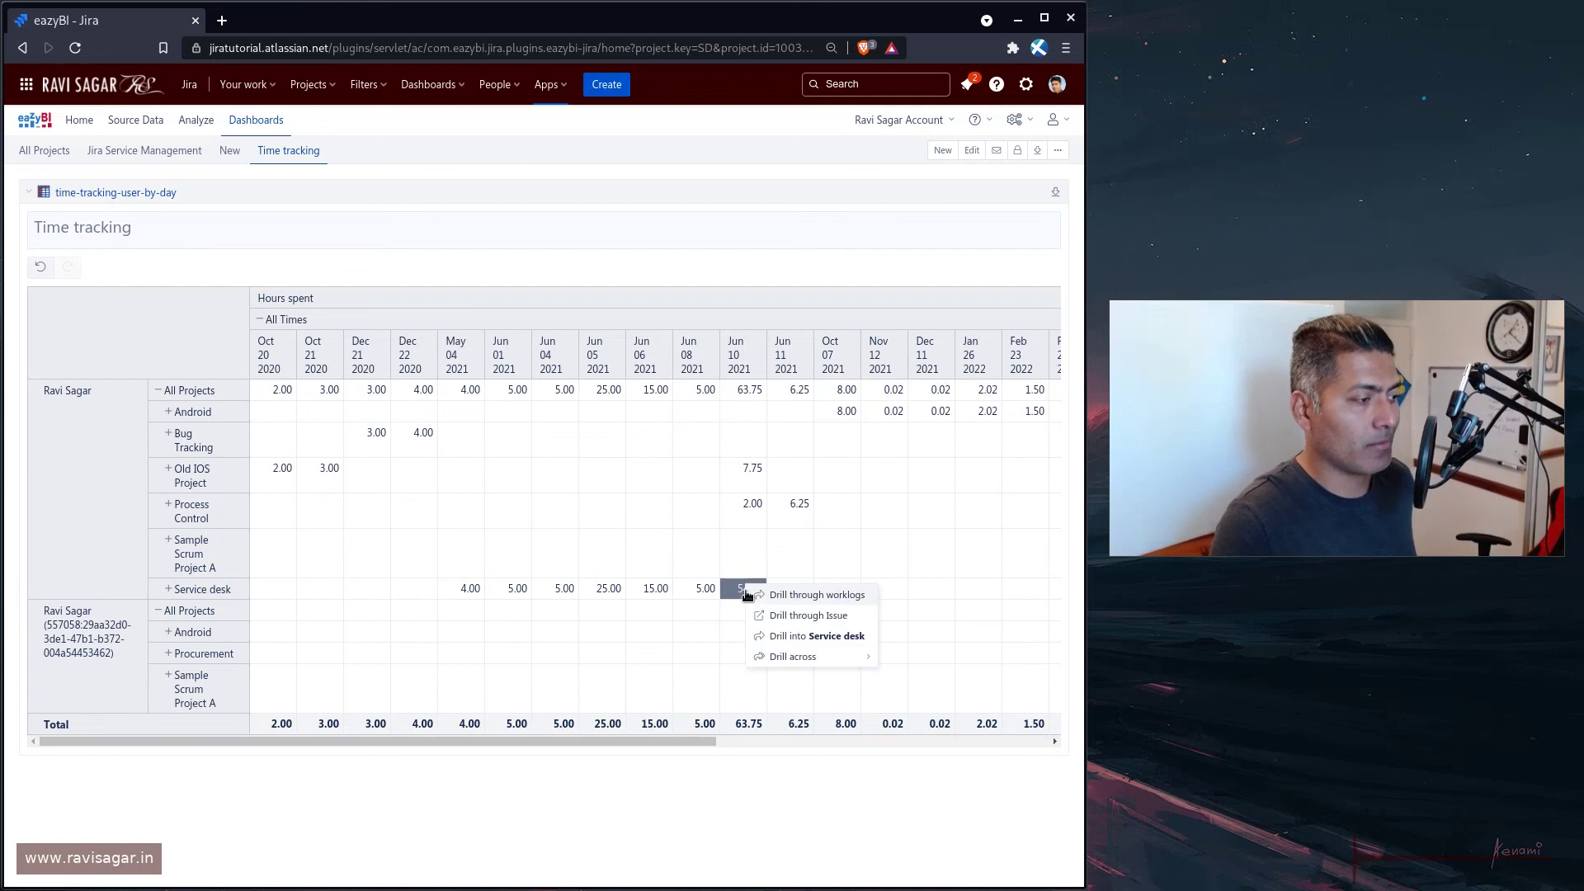
click(813, 597)
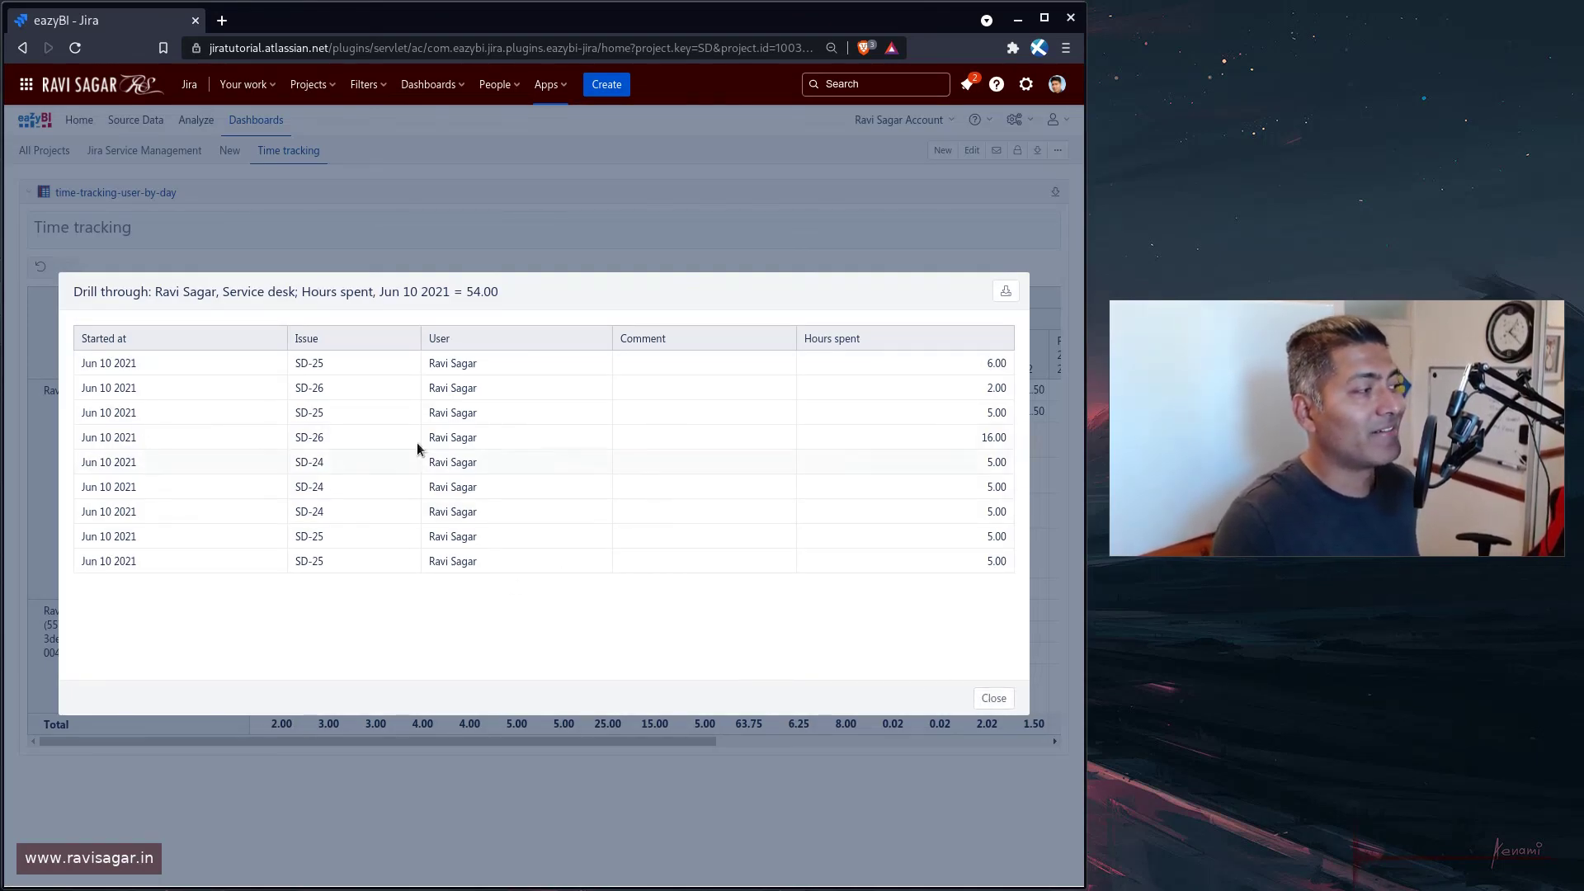
click(1003, 698)
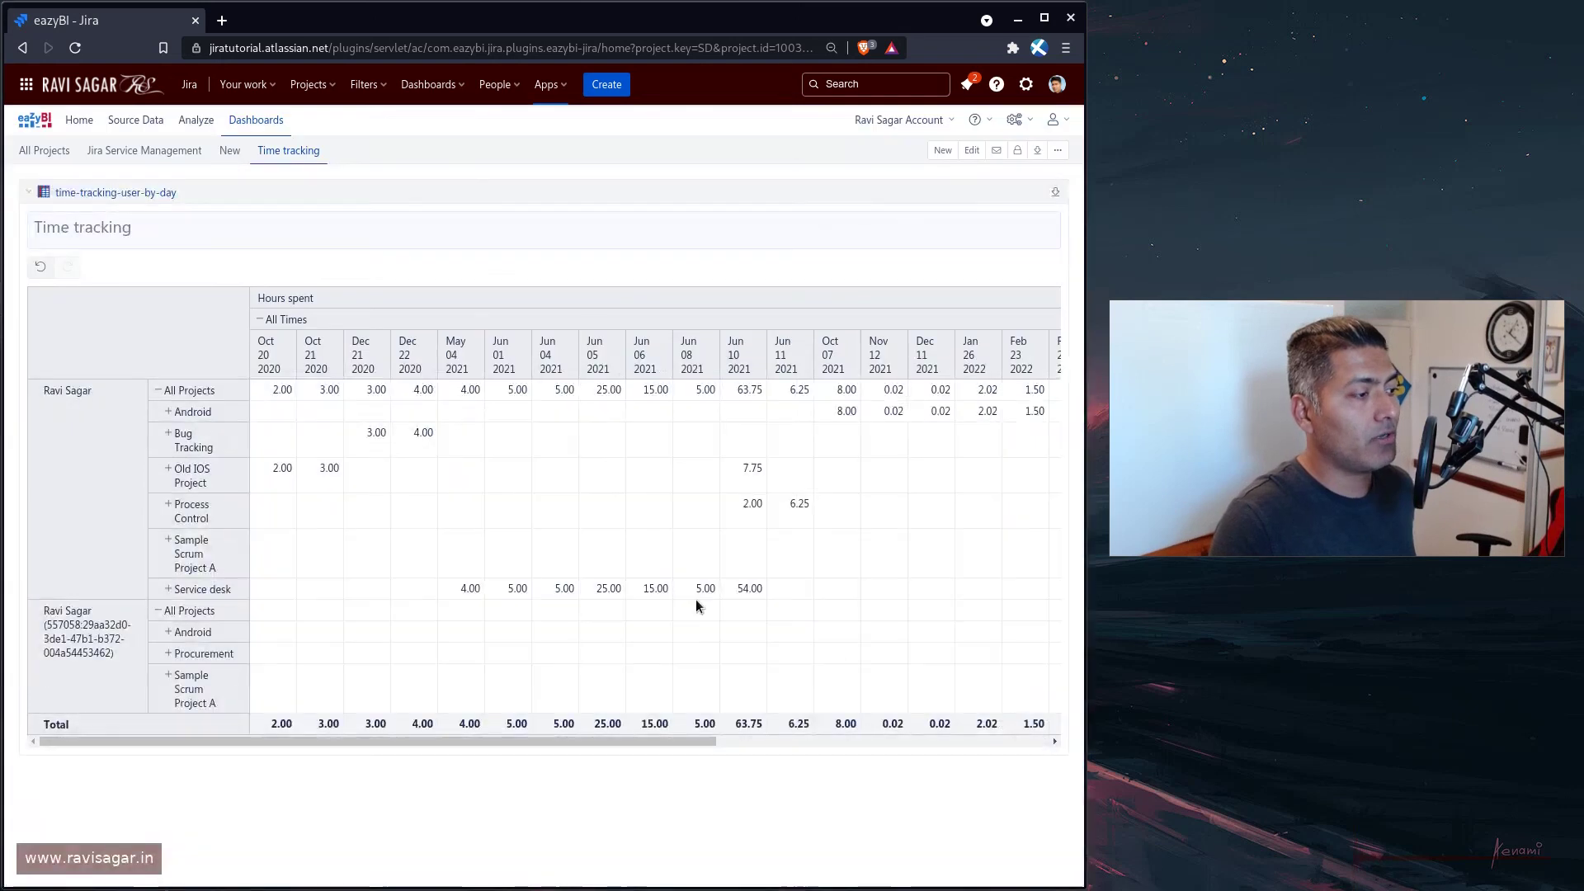
click(740, 589)
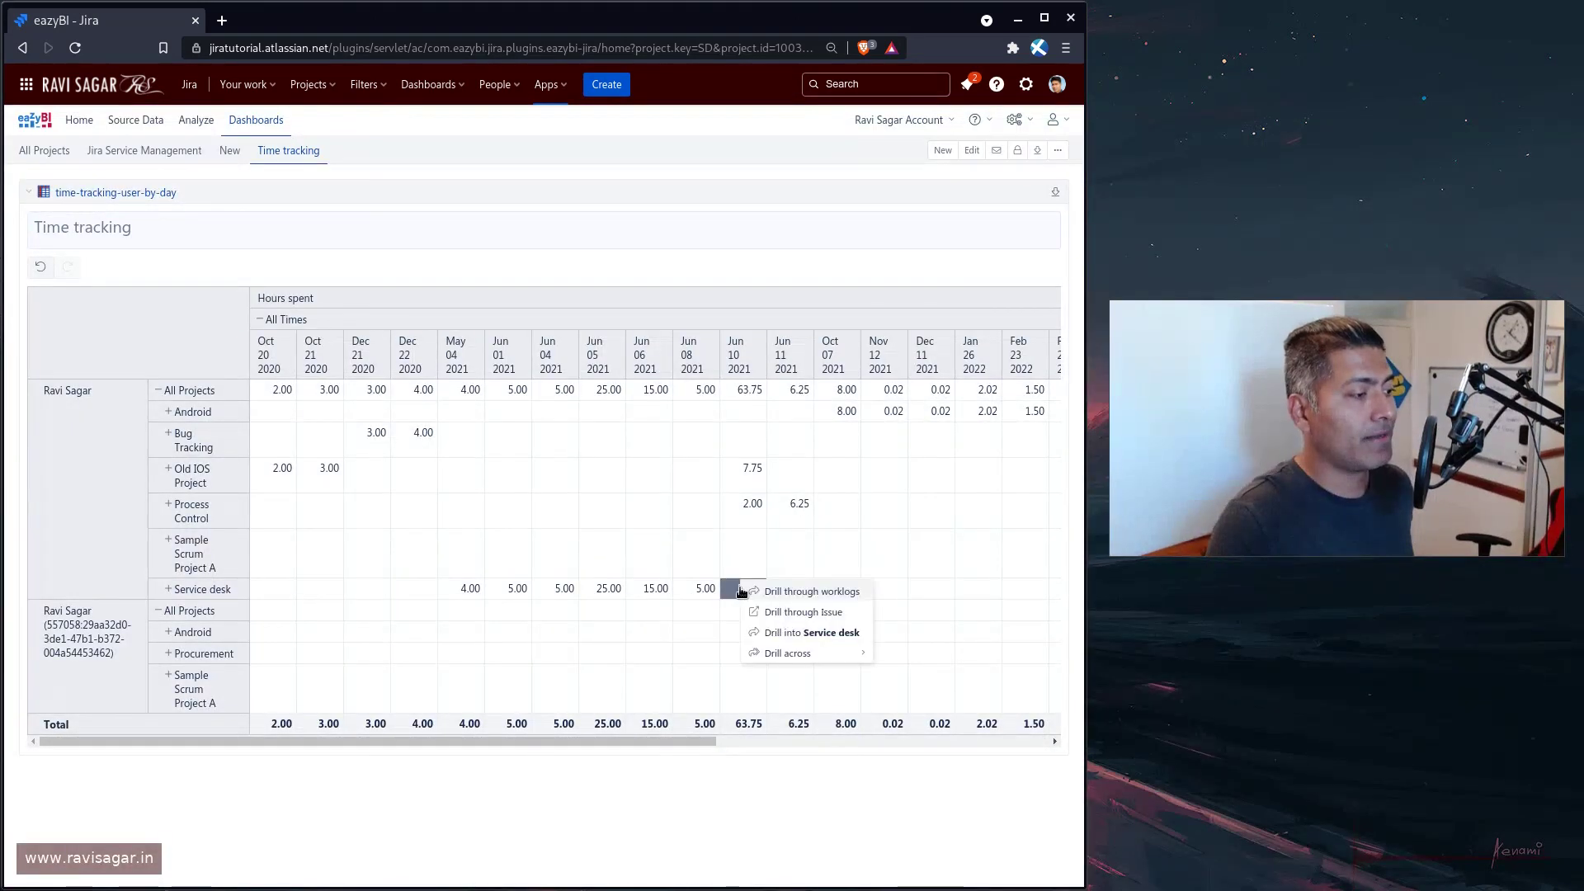
click(805, 612)
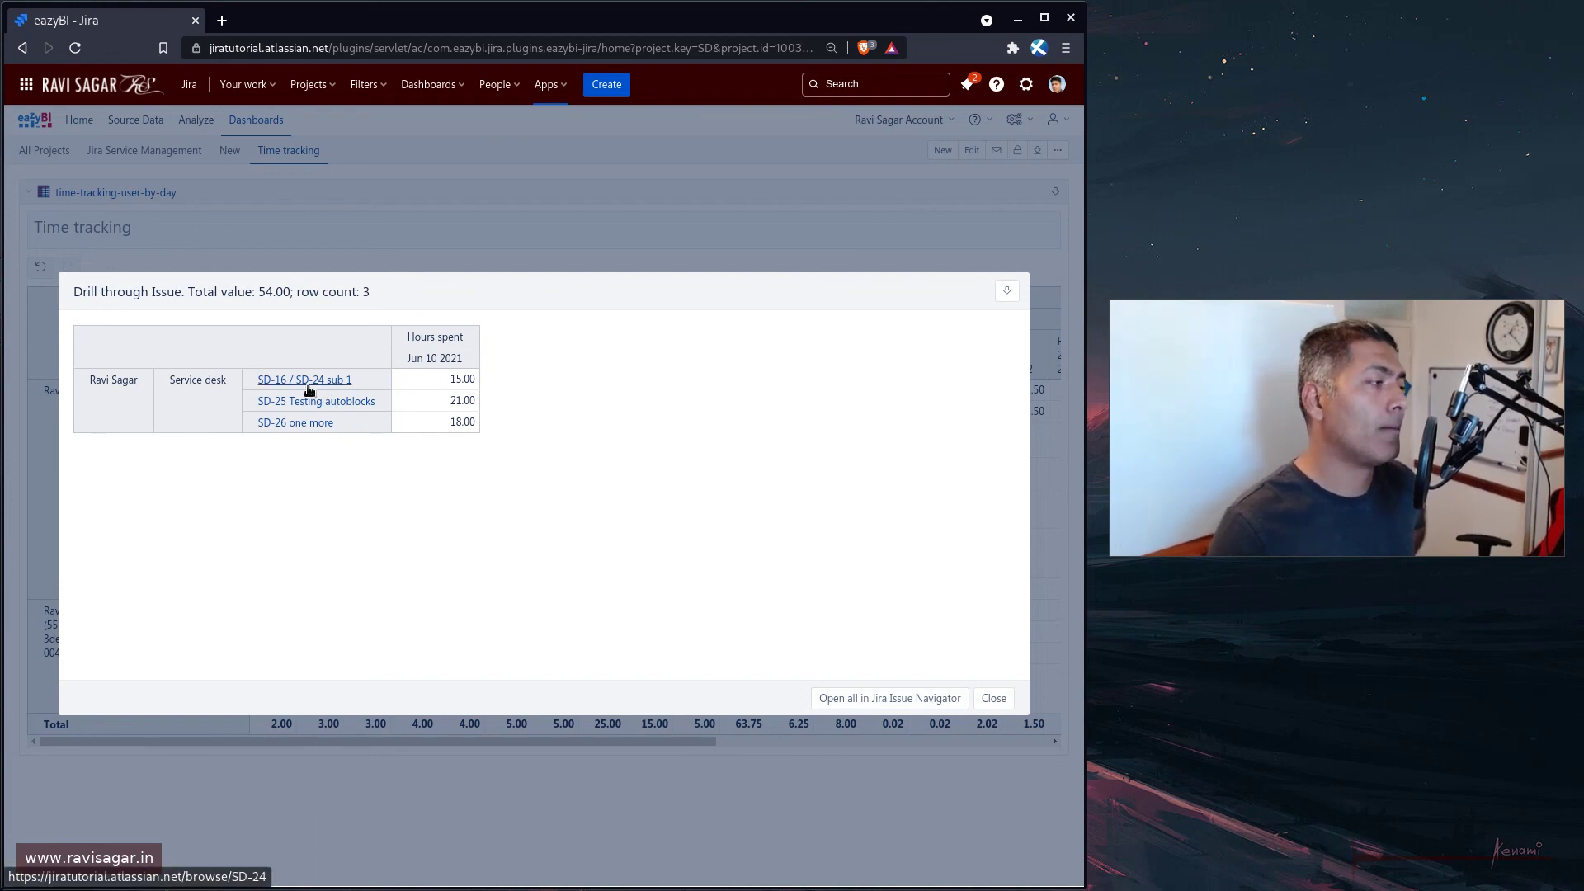
click(995, 699)
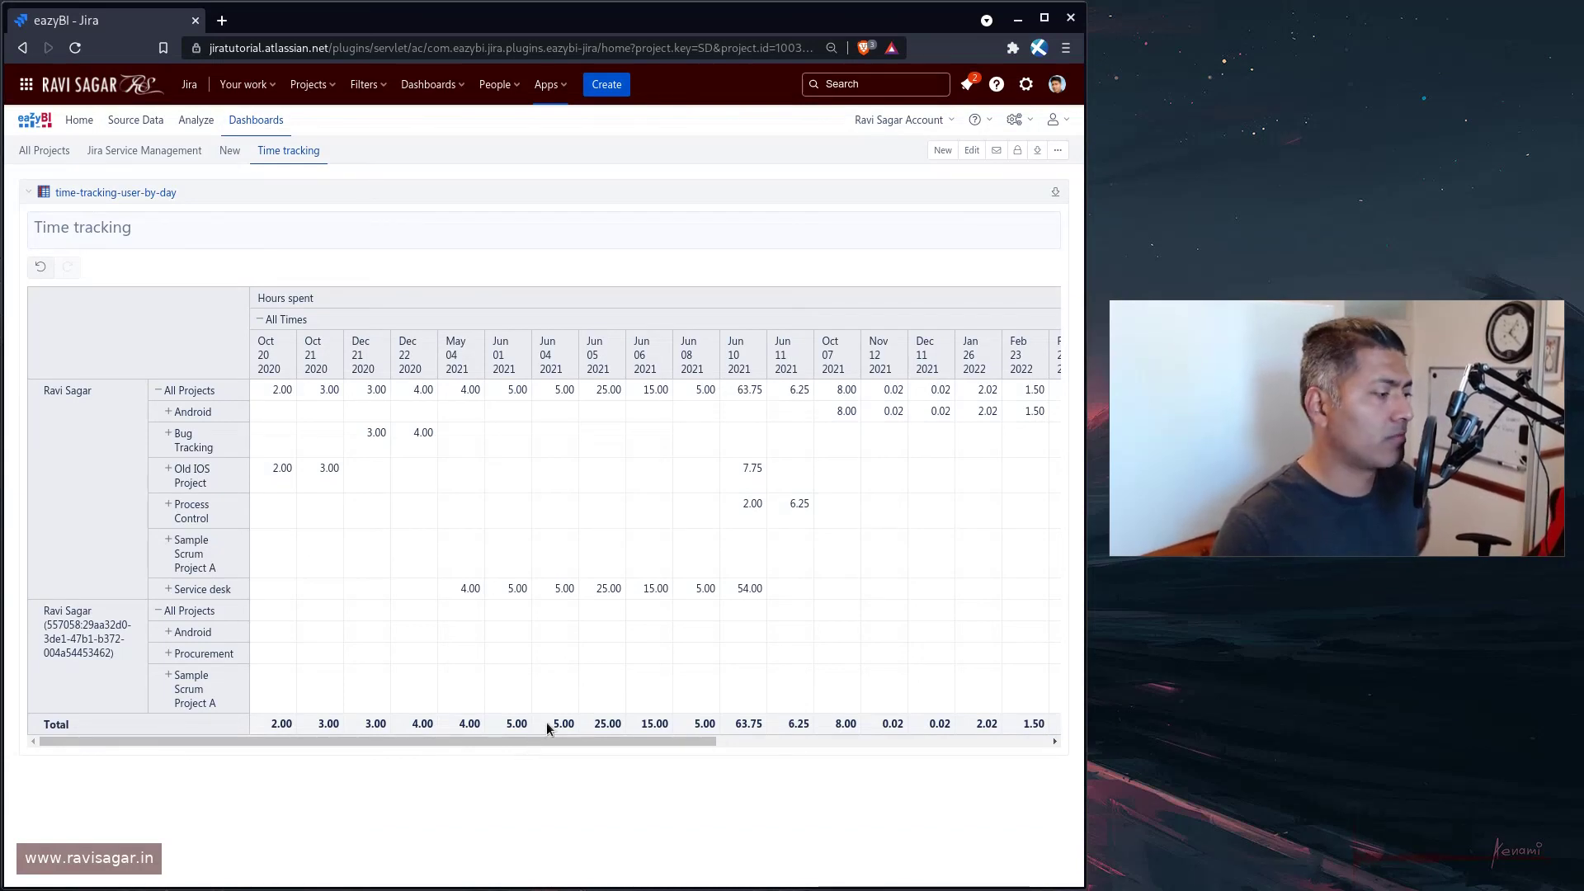
drag(548, 739, 982, 703)
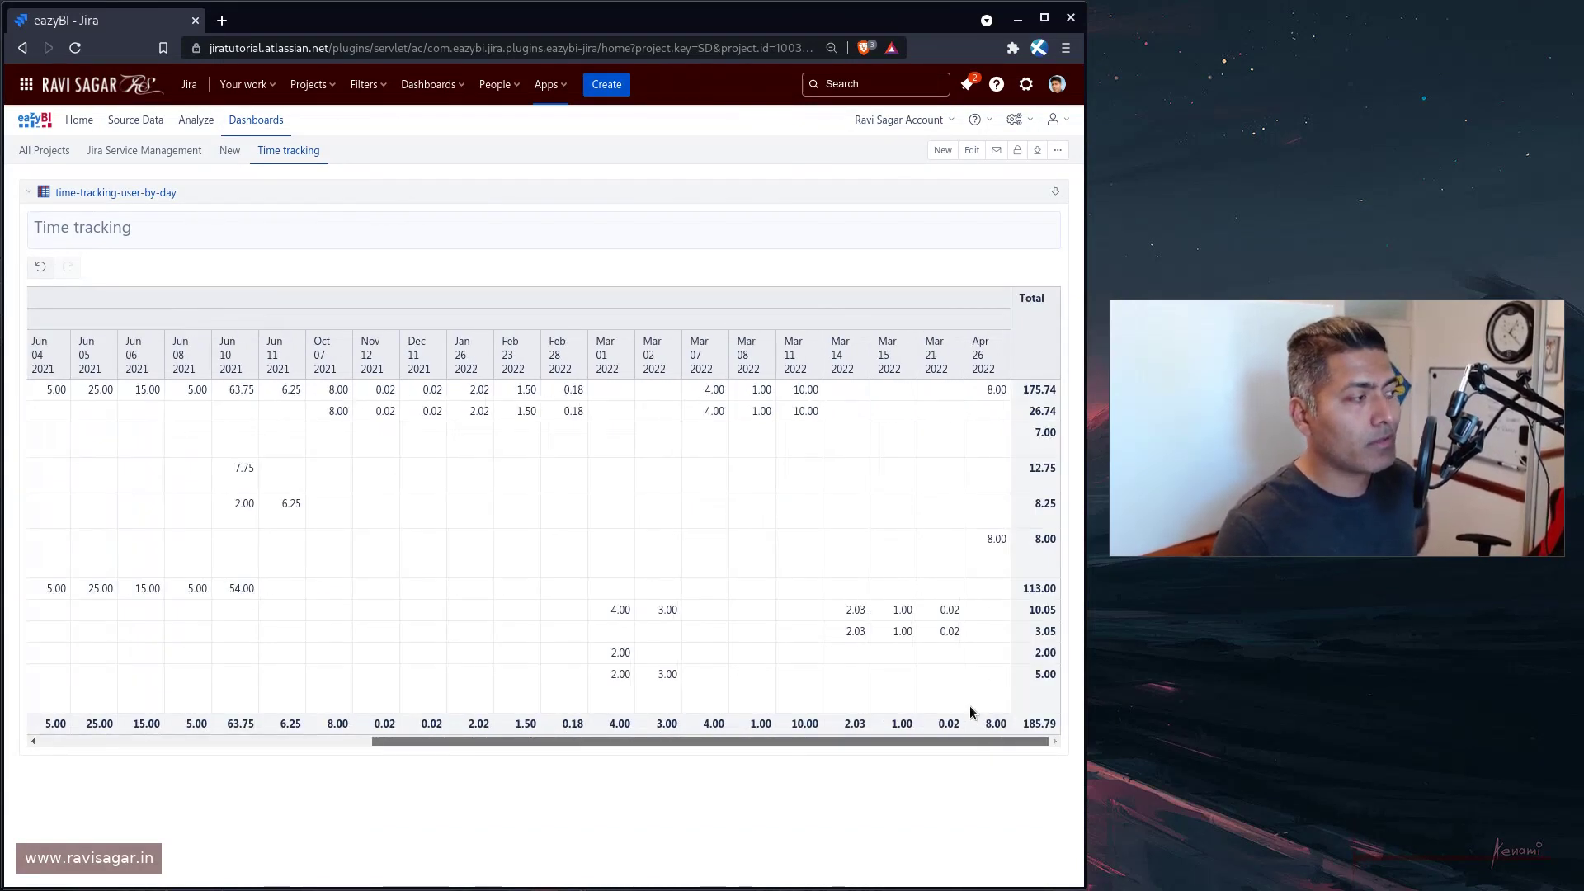
drag(891, 739, 338, 740)
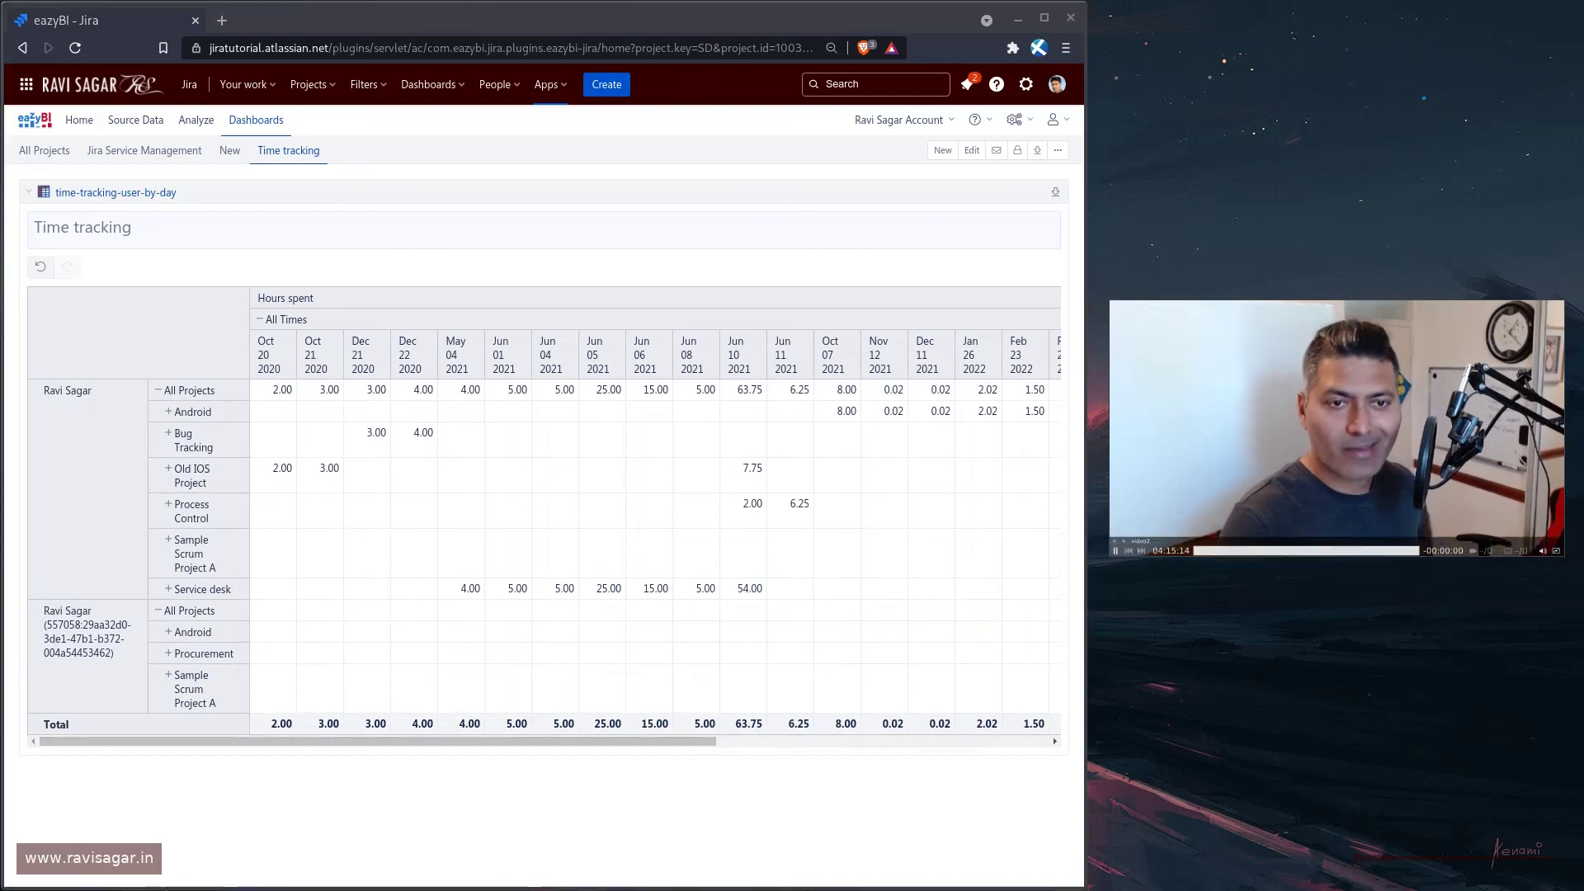